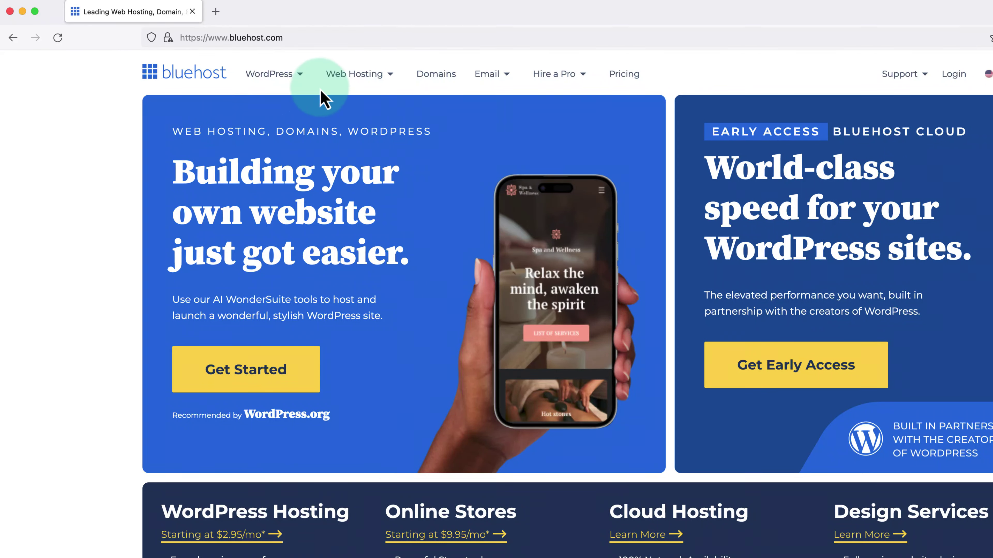
Go to Bluehost's Web Hosting plans and select the Basic plan with the 12-month term.
left_click(346, 80)
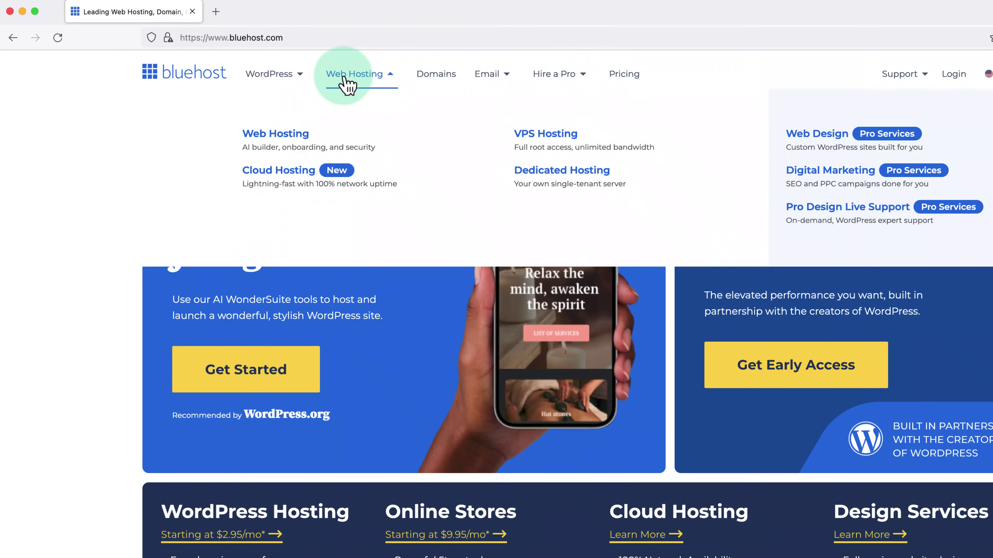
left_click(295, 135)
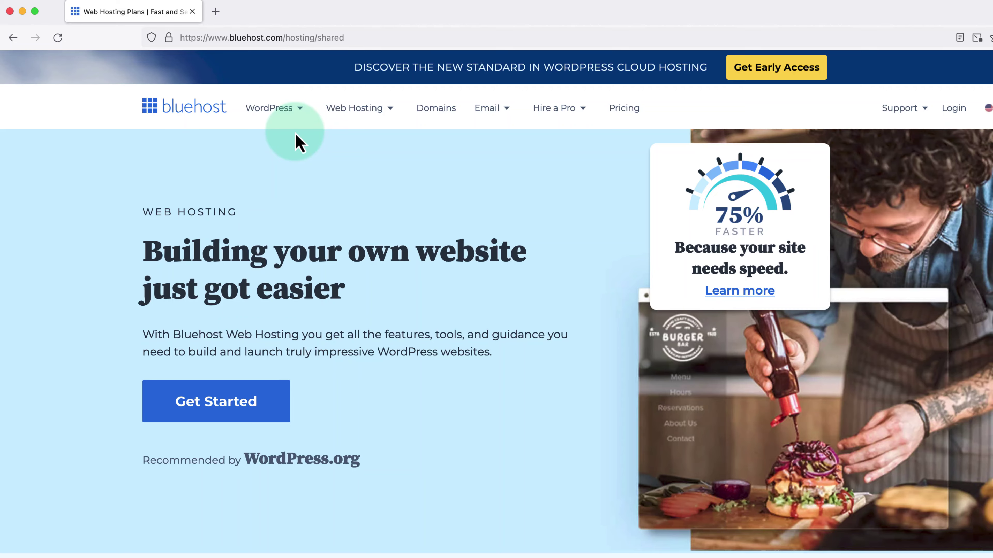
scroll(296, 136, "down", 12)
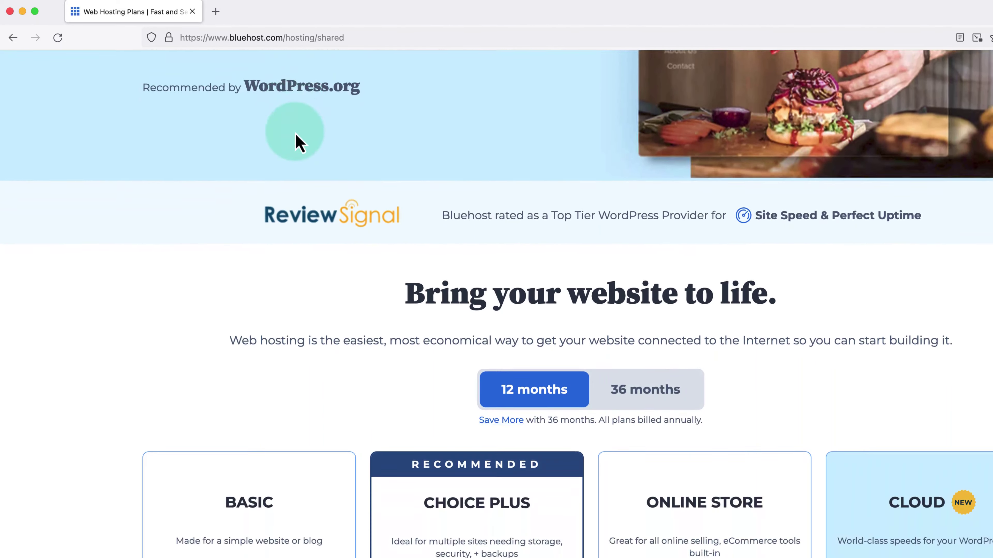
scroll(296, 136, "down", 3)
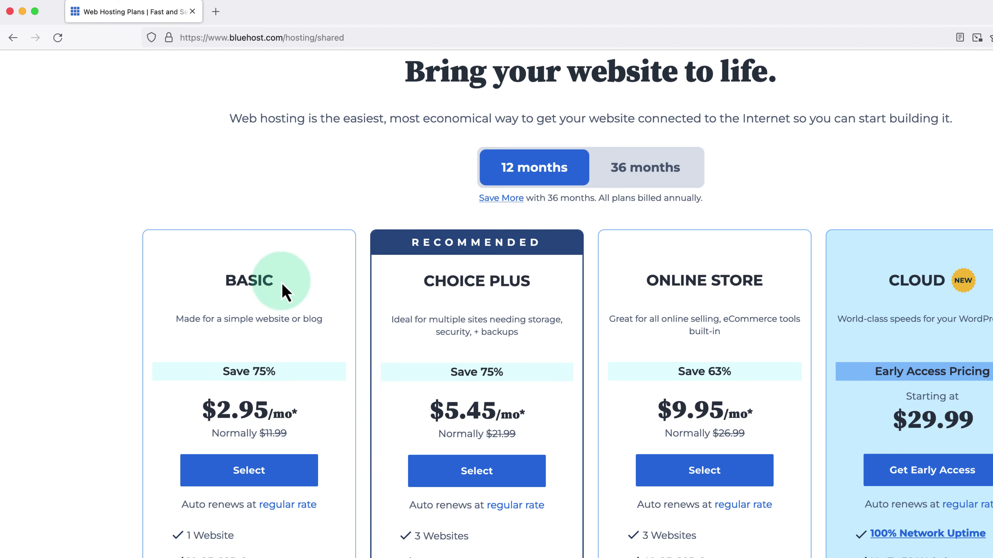
left_click_drag(281, 283, 222, 282)
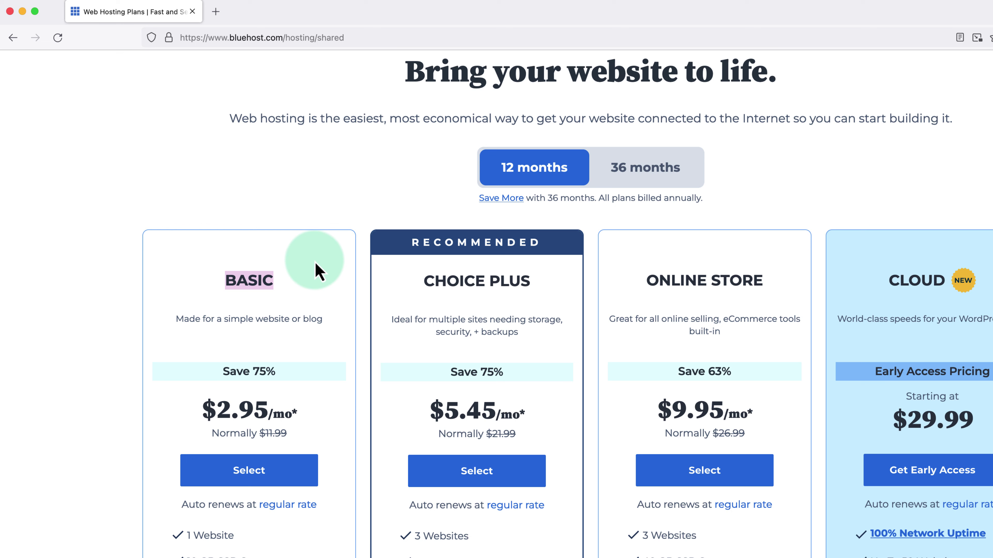
left_click(319, 272)
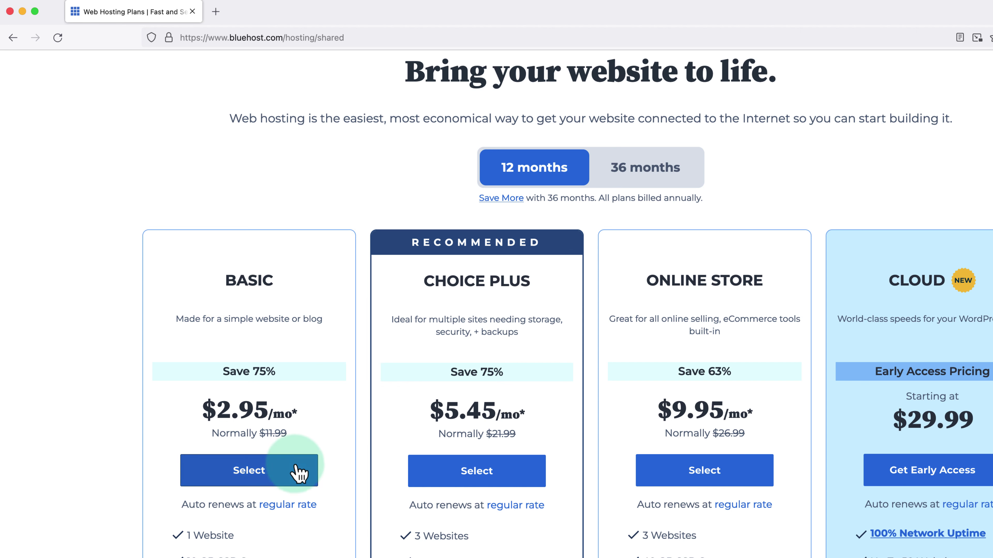
left_click(288, 485)
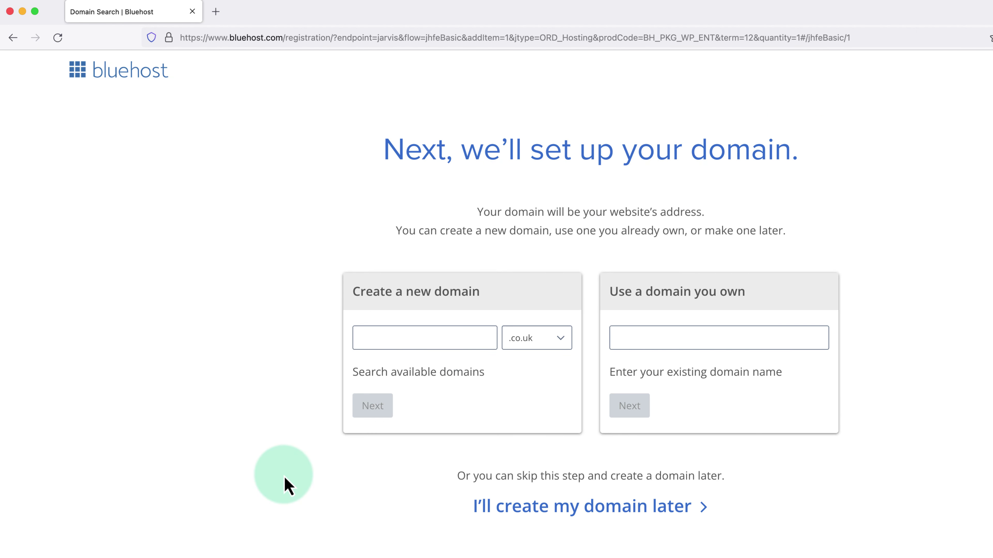
Create the new domain martieswebsite with the .com extension and continue to account creation.
left_click(399, 336)
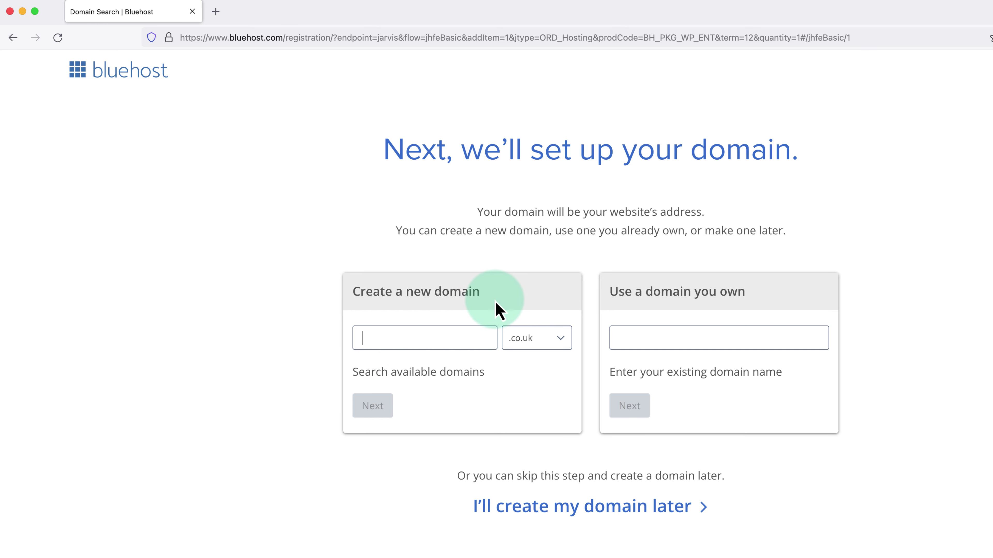
type("martie")
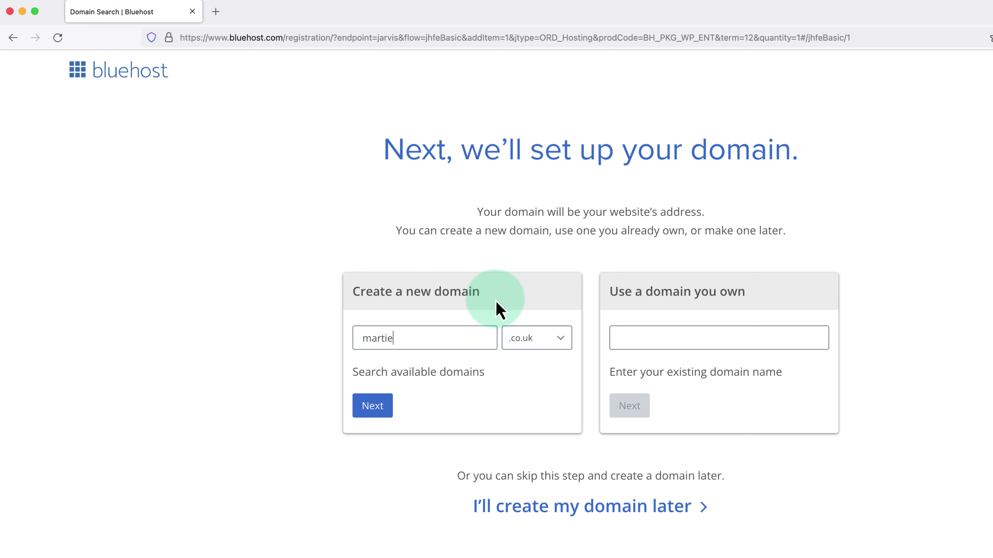
type("swebsite")
left_click(562, 344)
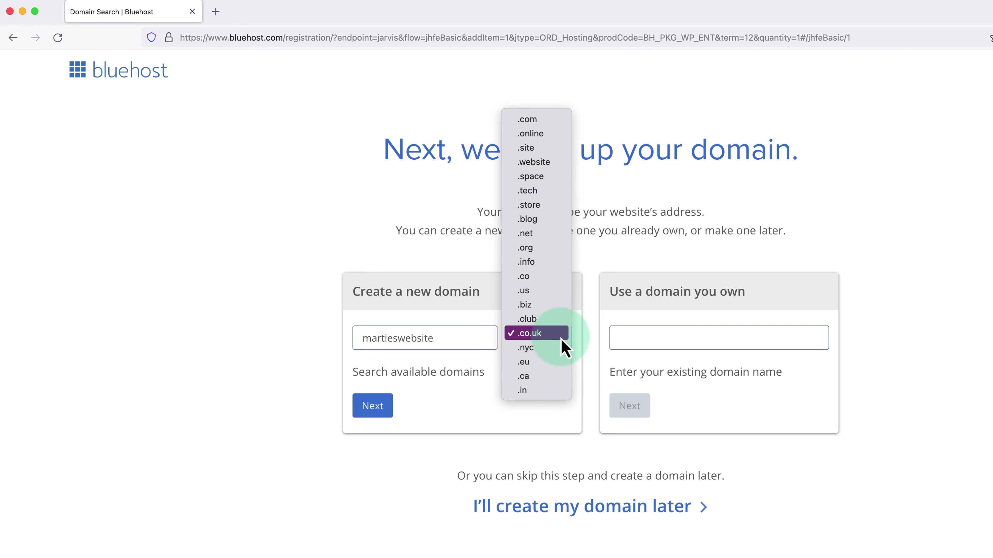
left_click(556, 122)
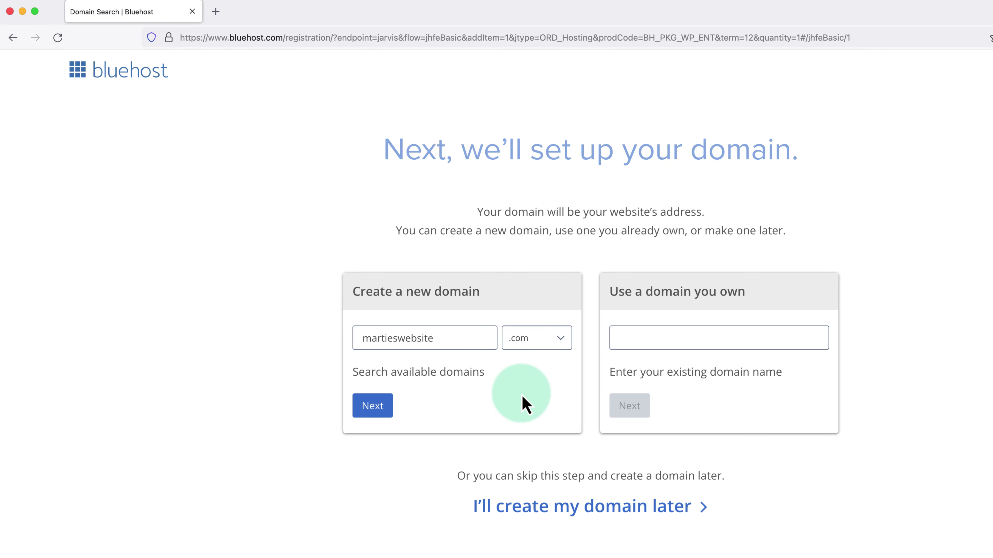
left_click(376, 410)
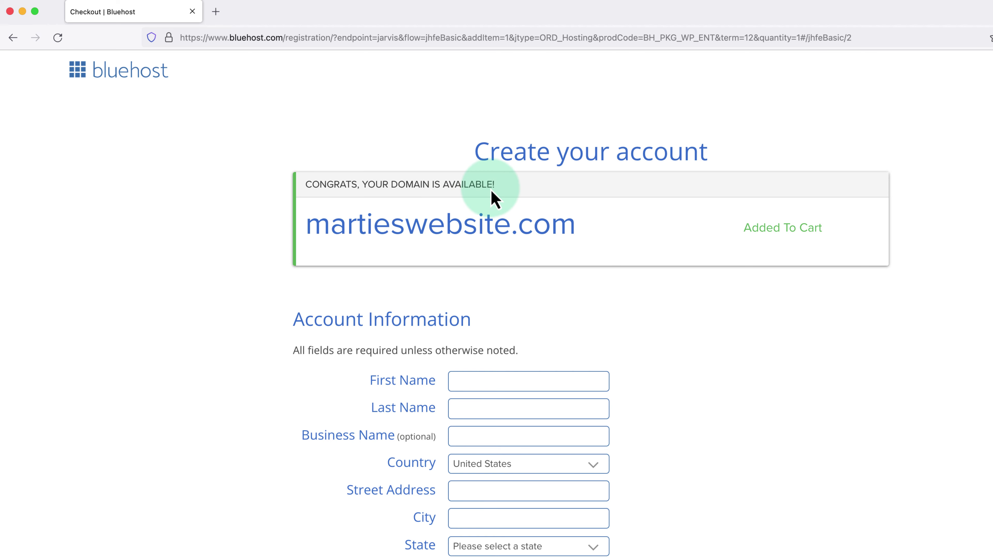
Deselect the Domain Privacy + Protection, CodeGuard Basic, SiteLock Essentials and Professional Email package extras.
left_click_drag(496, 189, 305, 187)
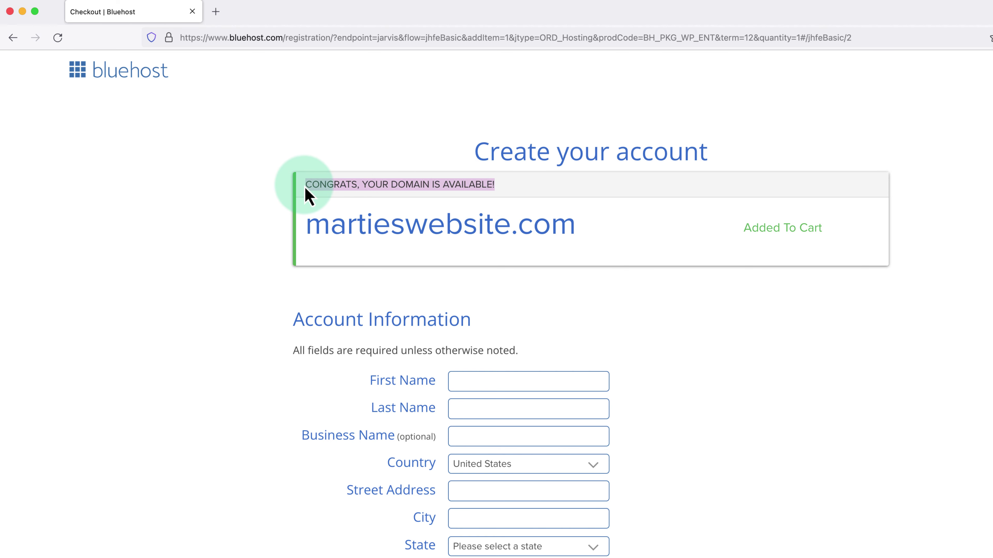
left_click(234, 332)
scroll(235, 332, "down", 6)
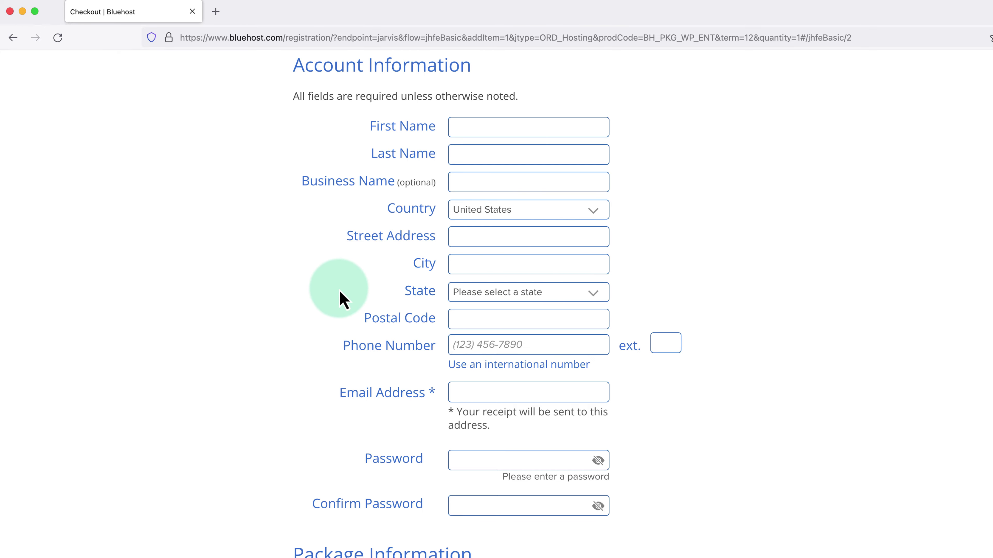
scroll(340, 293, "down", 5)
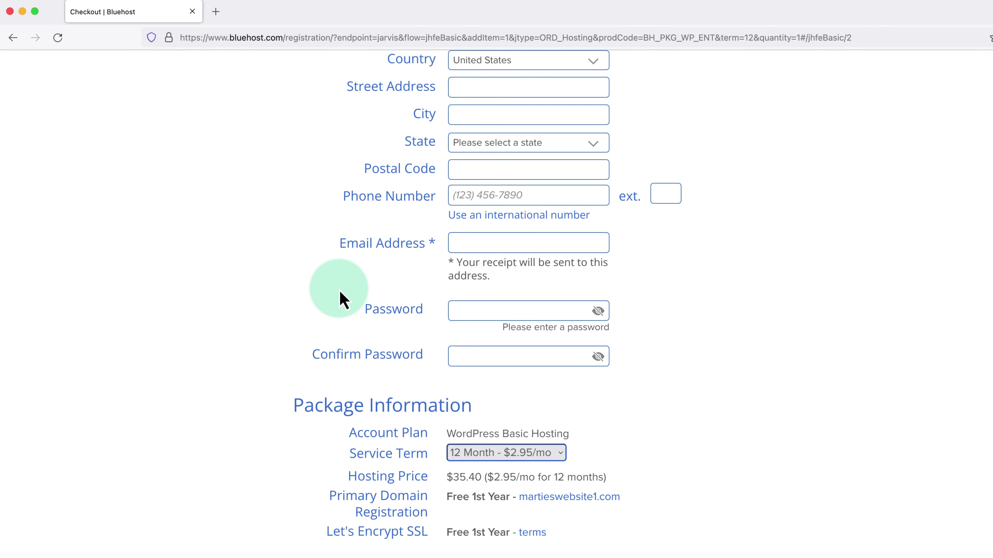
scroll(340, 292, "down", 5)
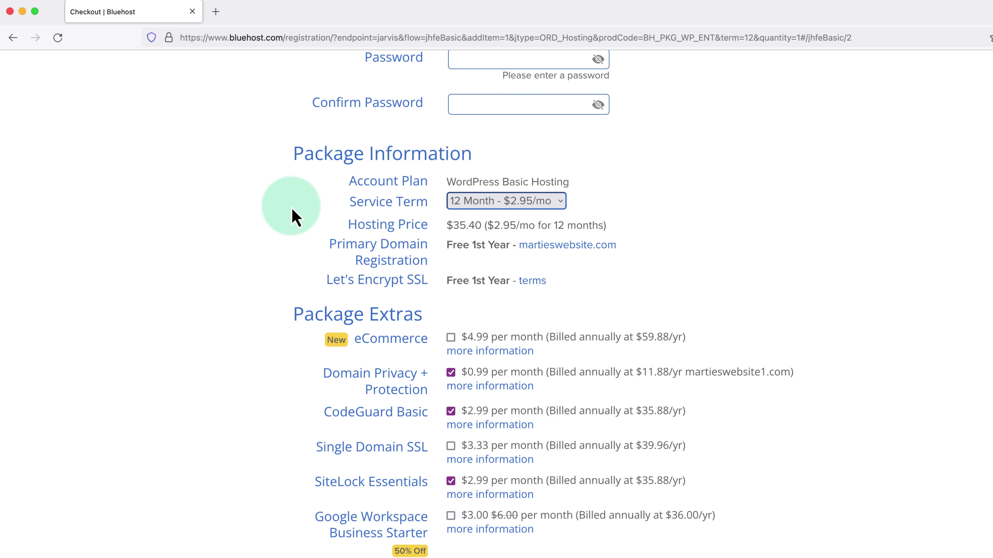
scroll(296, 217, "down", 5)
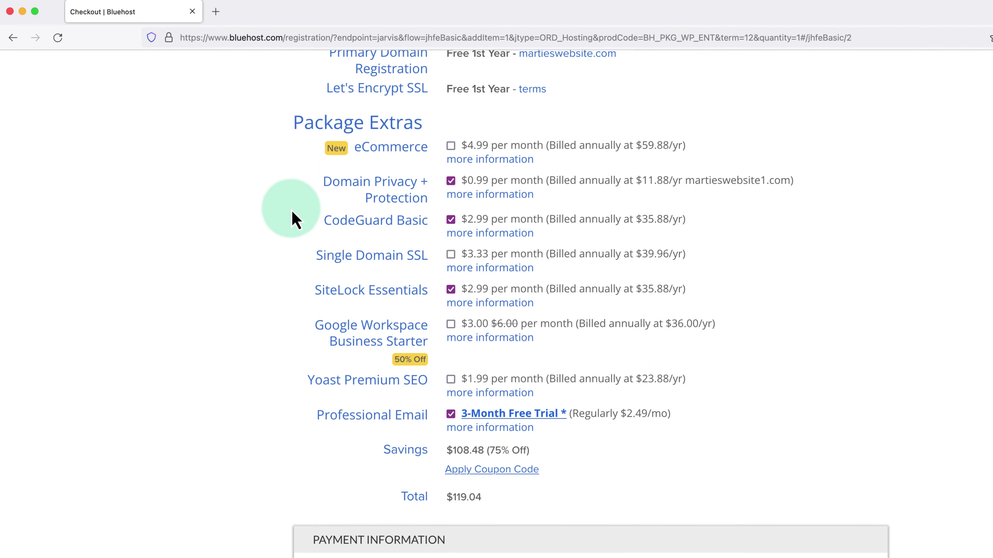
left_click(451, 181)
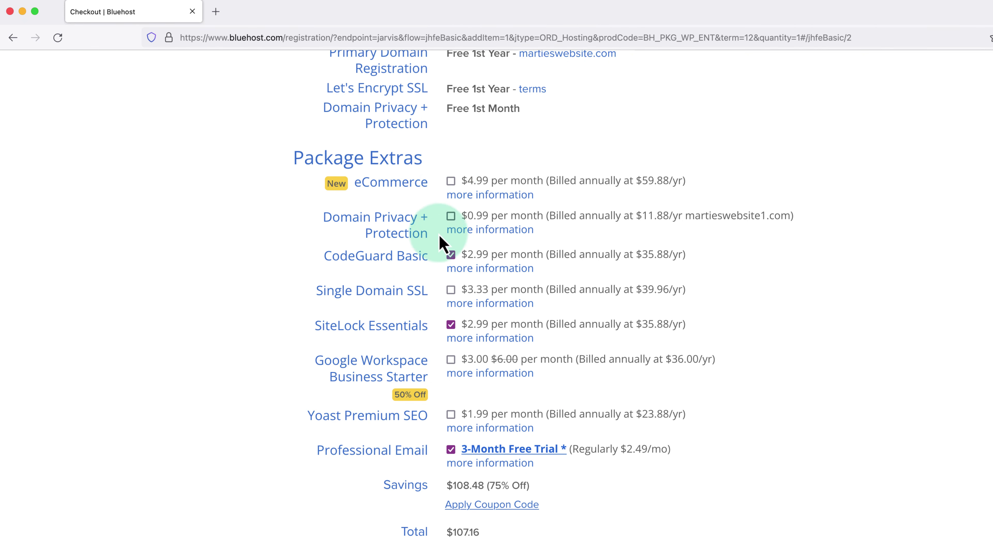
left_click(450, 256)
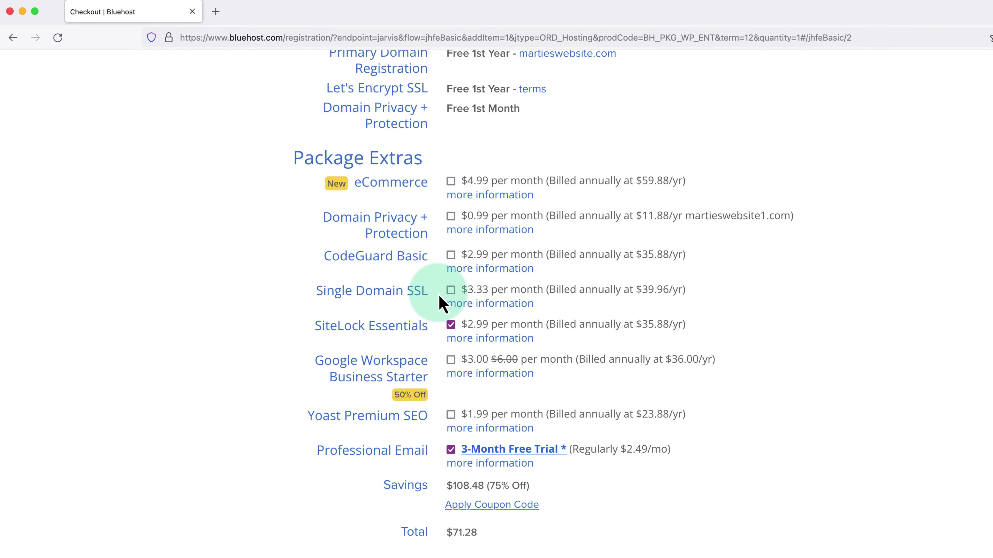
left_click(449, 329)
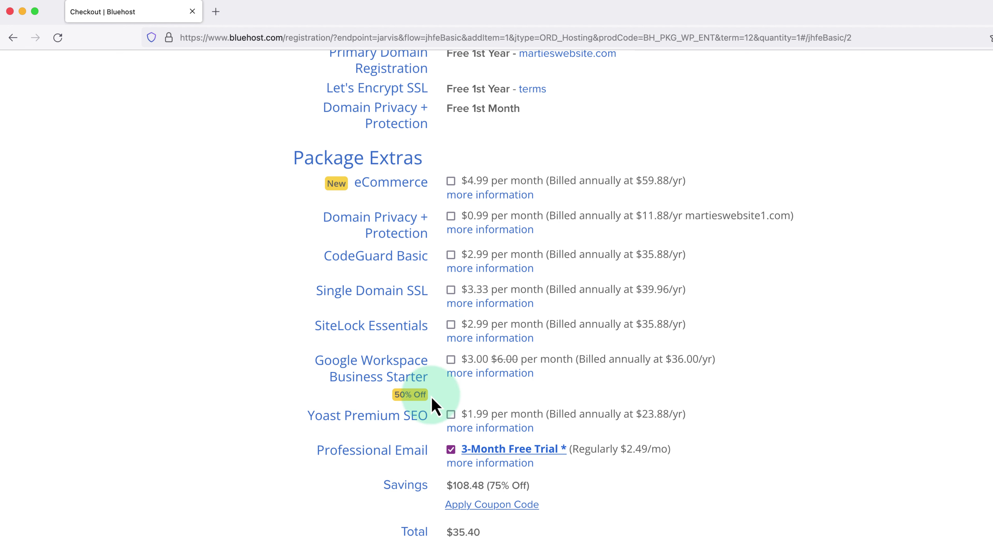
left_click(450, 454)
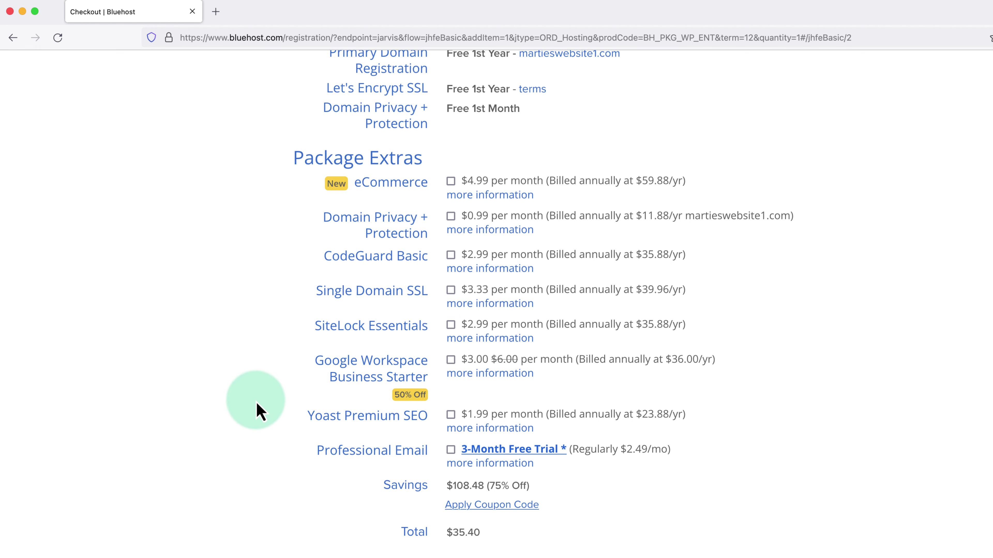
Submit the hosting order beneath the payment information and terms.
scroll(256, 402, "down", 5)
scroll(256, 402, "down", 2)
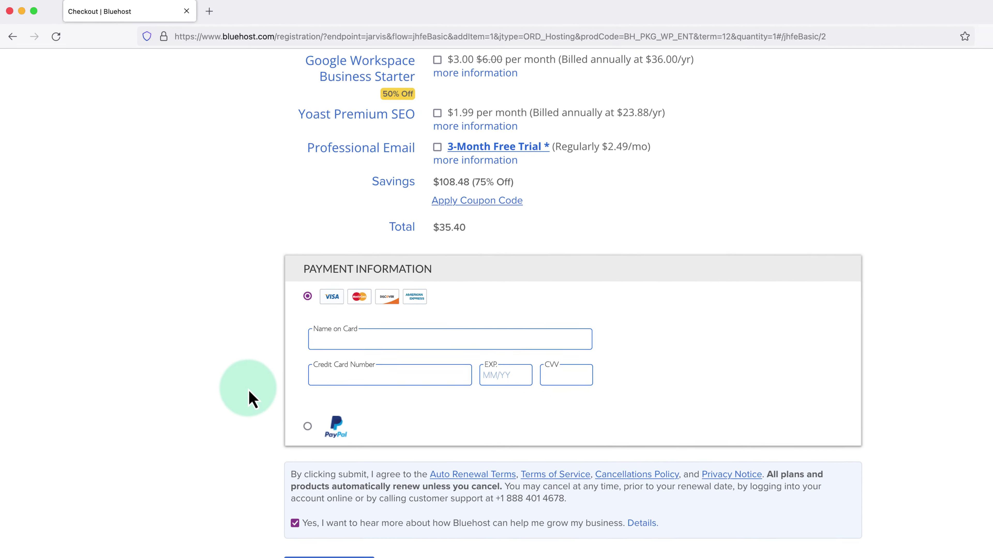
scroll(219, 346, "down", 3)
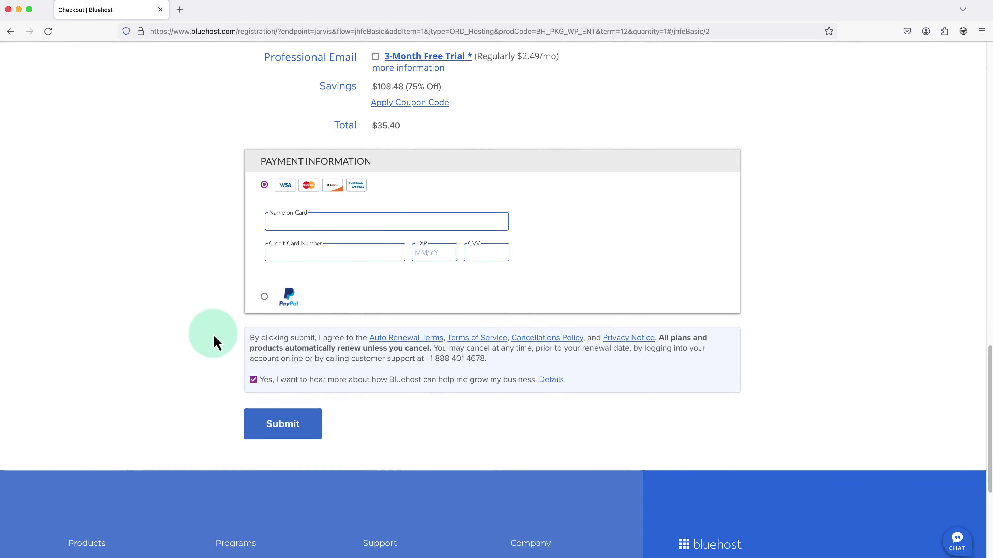
left_click(284, 430)
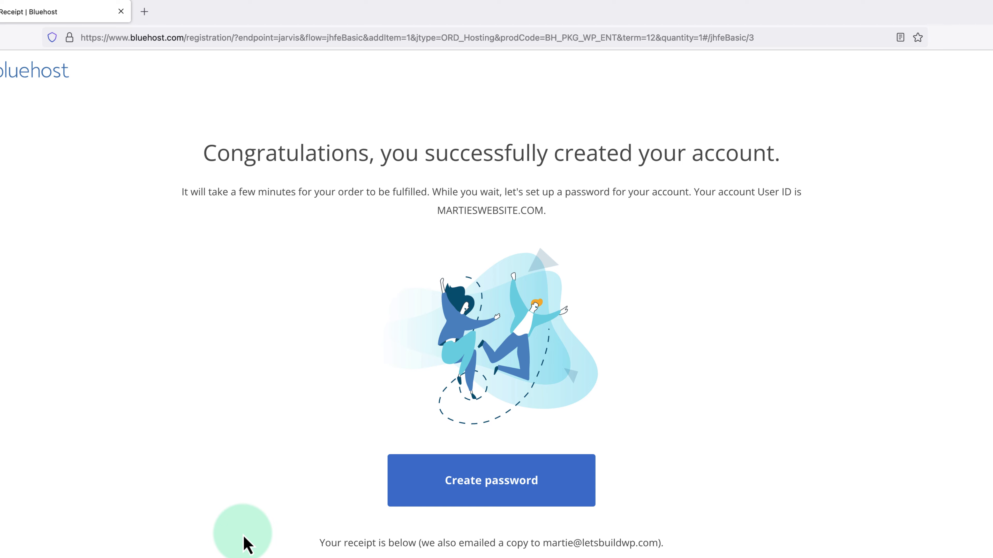
Create and confirm the account password, and log into the new hosting account with it.
left_click(494, 487)
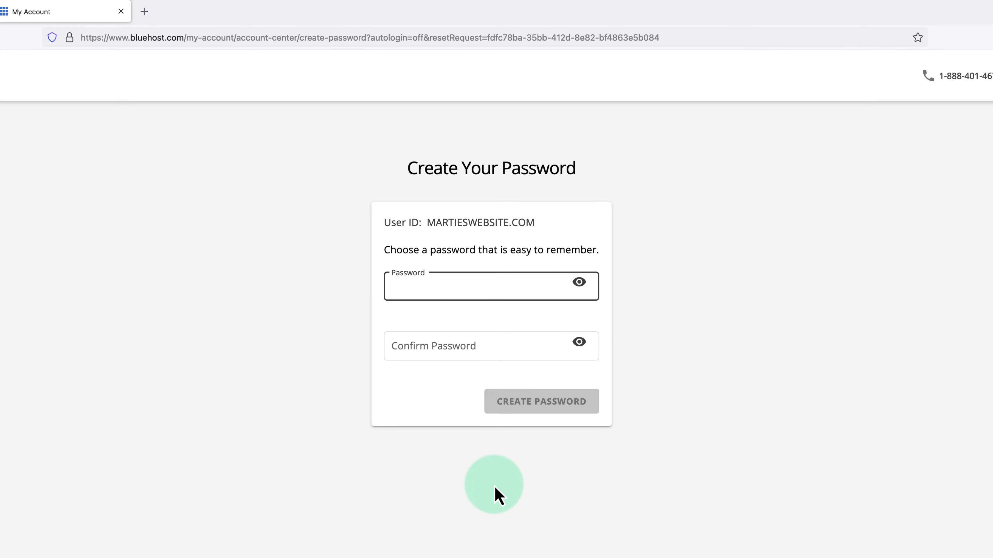
type("•••••••••••••")
key("Tab")
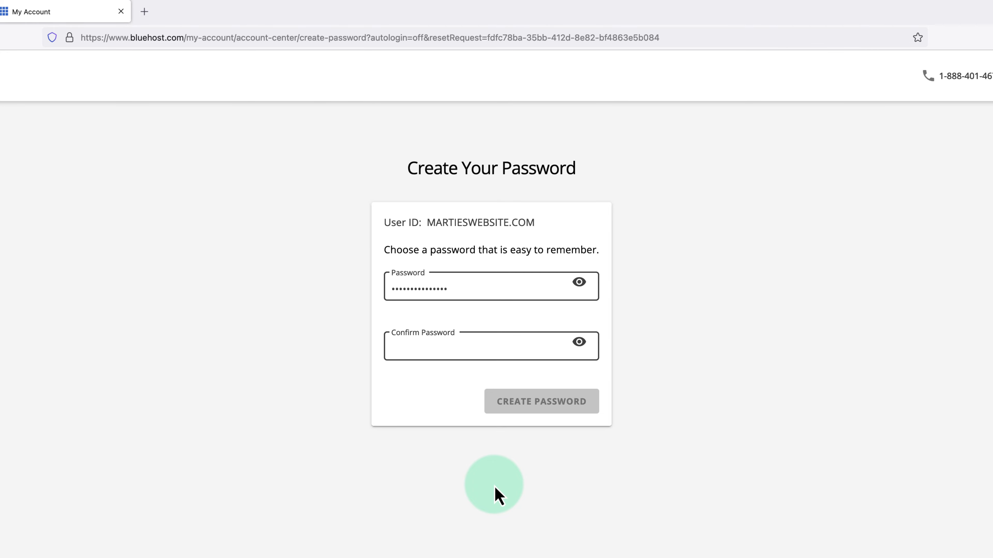
type("•••••••••••••••")
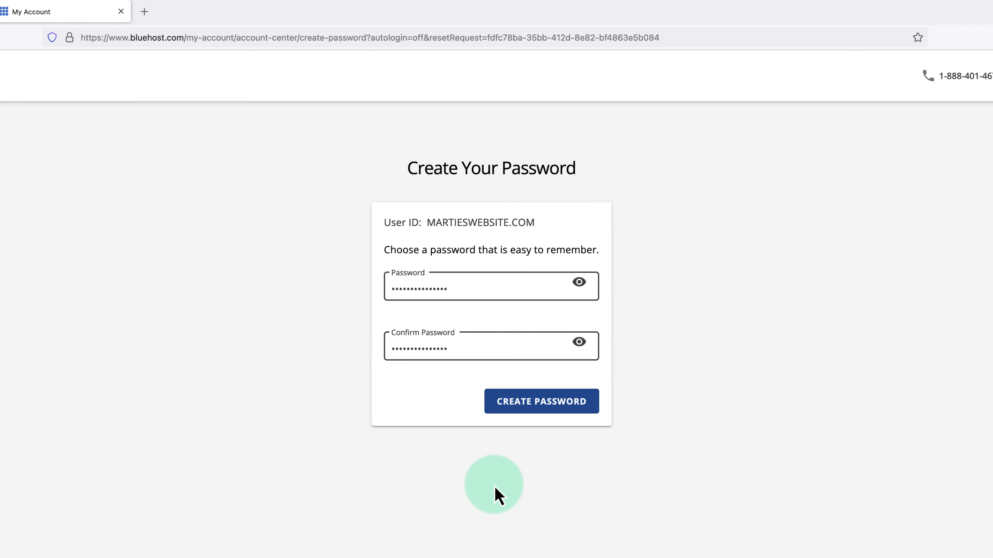
left_click(541, 409)
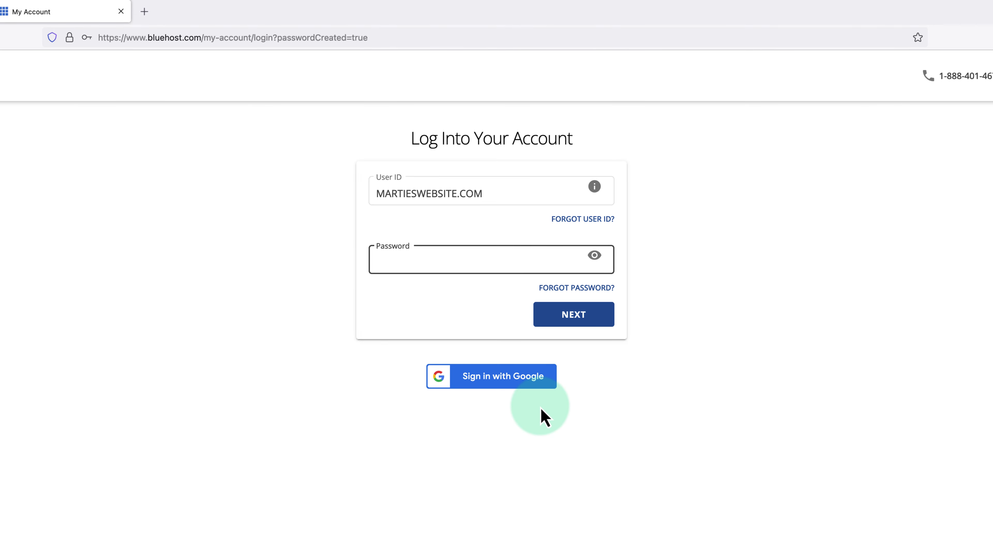
type("•••••••••••••••")
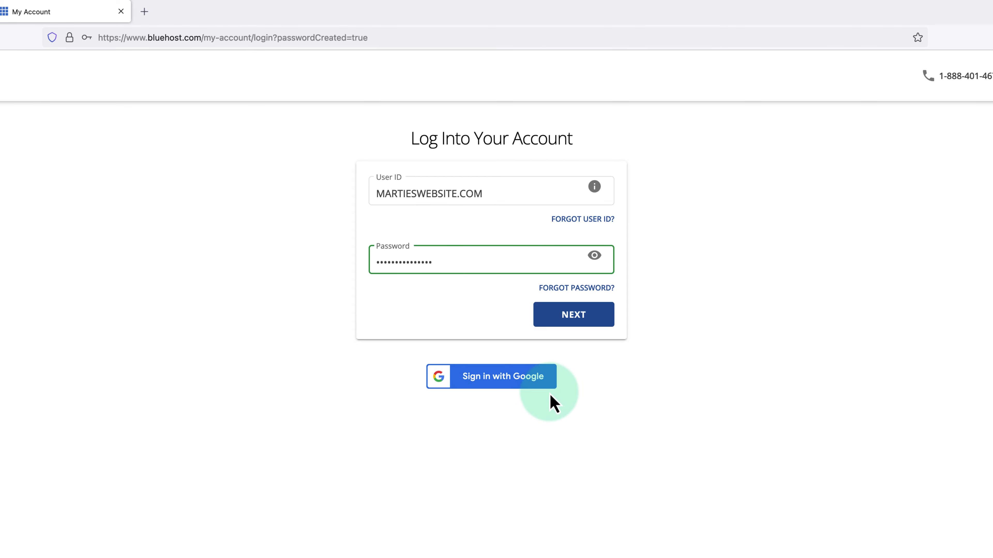
left_click(580, 321)
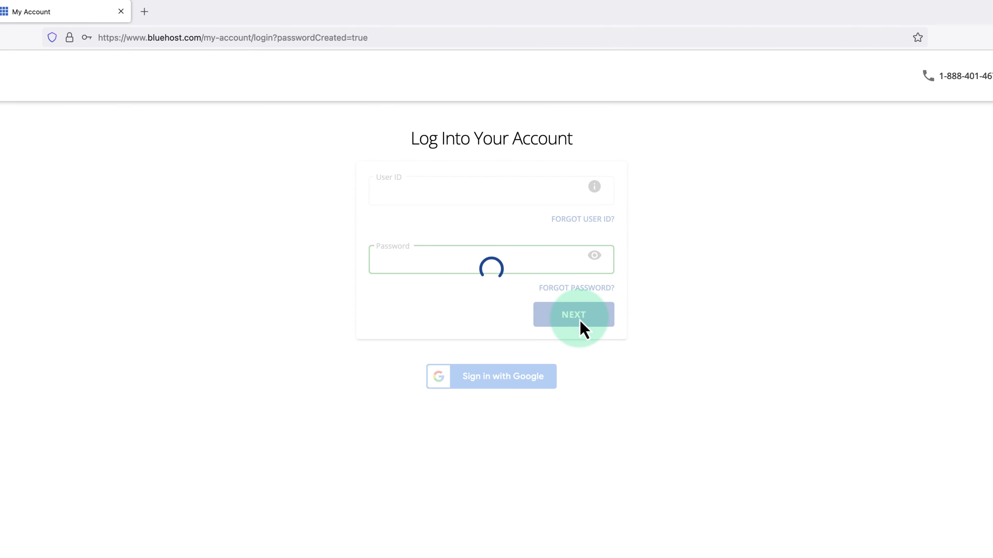
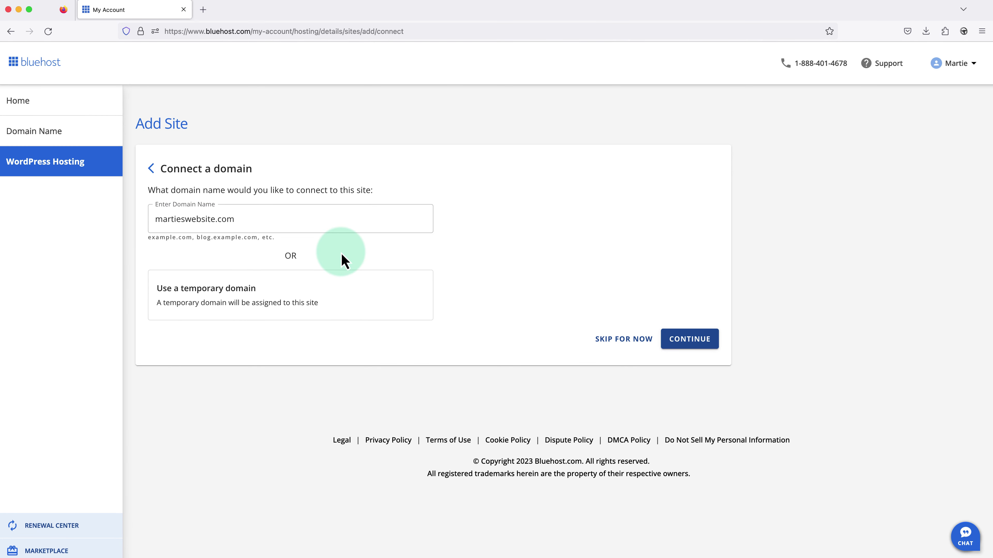
Connect martieswebsite.com to the new site and log into its WordPress from the hosting site list.
left_click(680, 347)
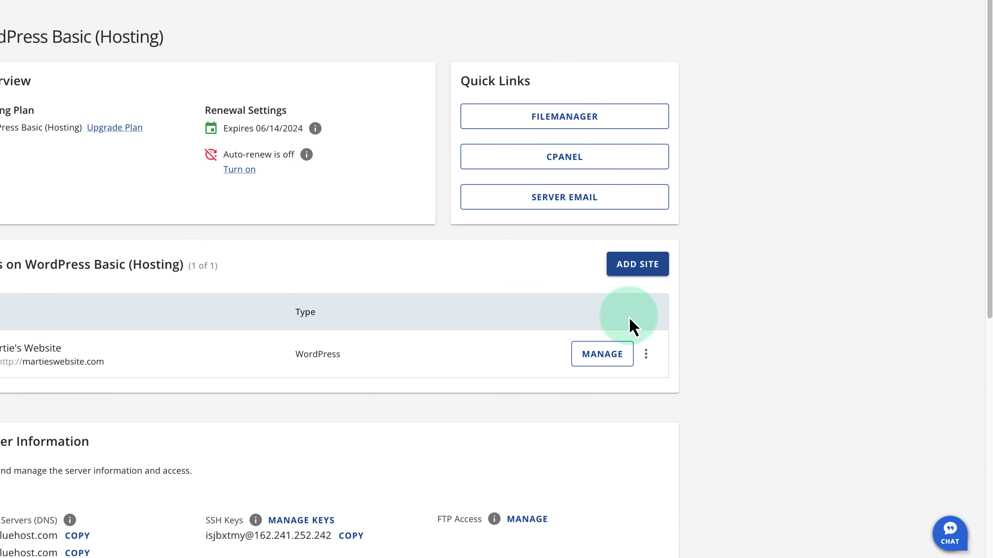
left_click(647, 355)
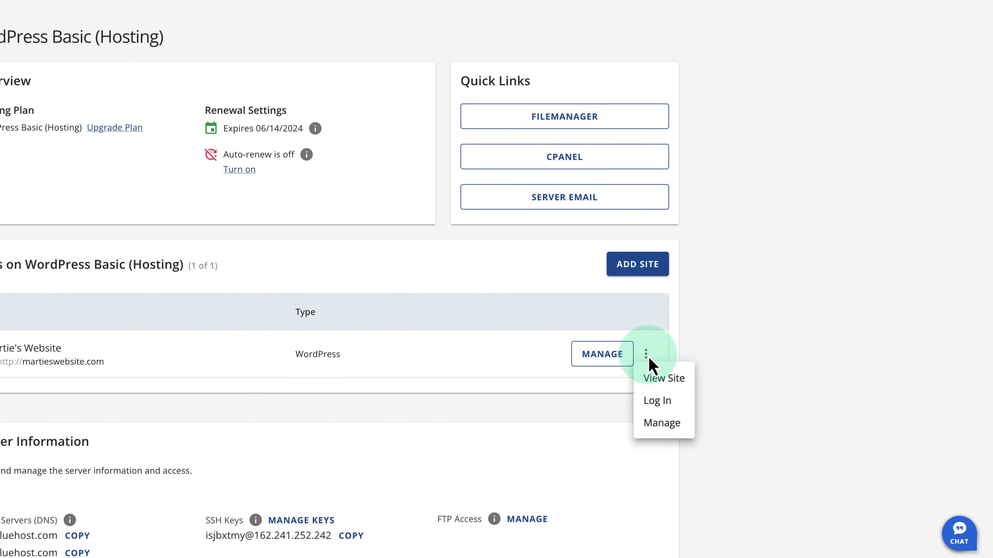
left_click(647, 406)
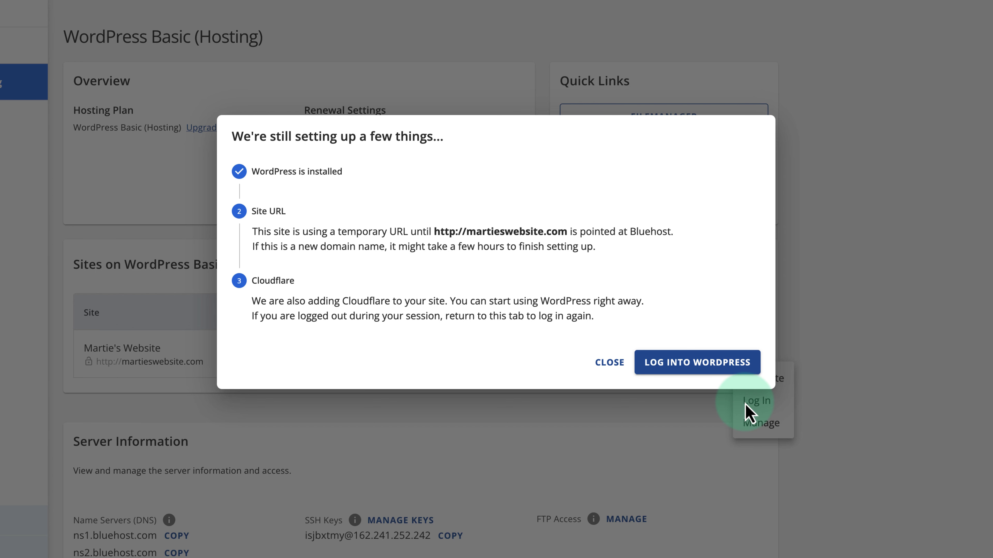
left_click(703, 369)
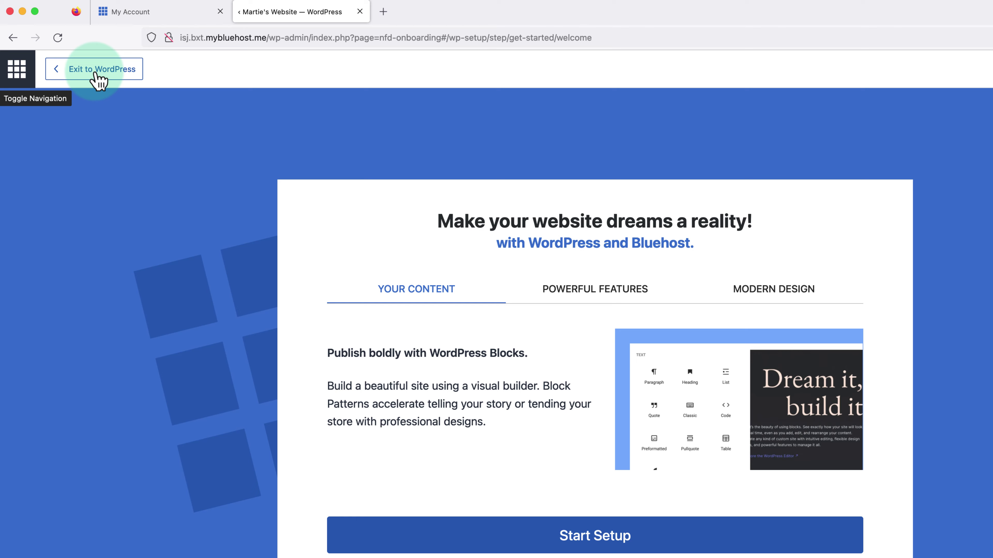
Exit the onboarding setup without finishing it and visit the live site from the WordPress dashboard.
left_click(99, 81)
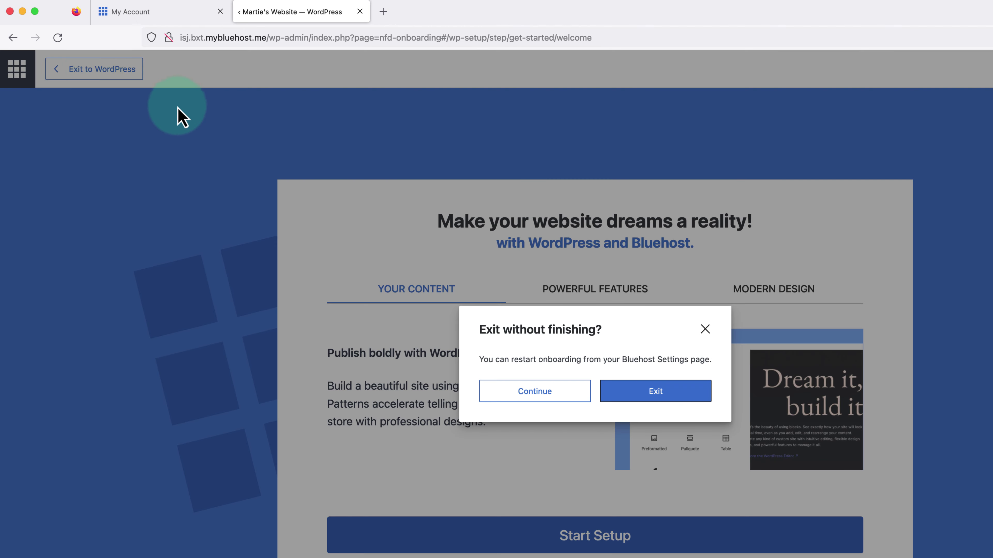
left_click(658, 398)
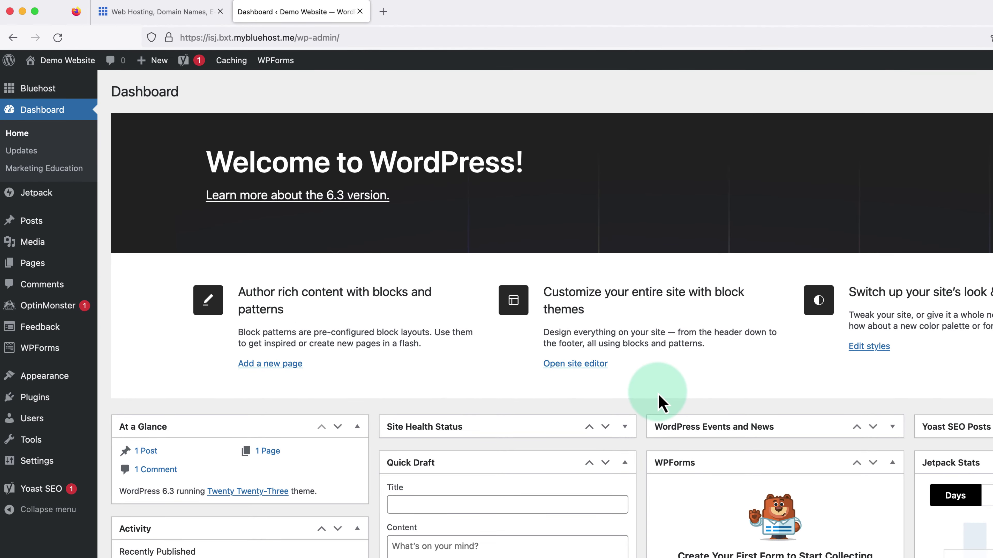
left_click(62, 60)
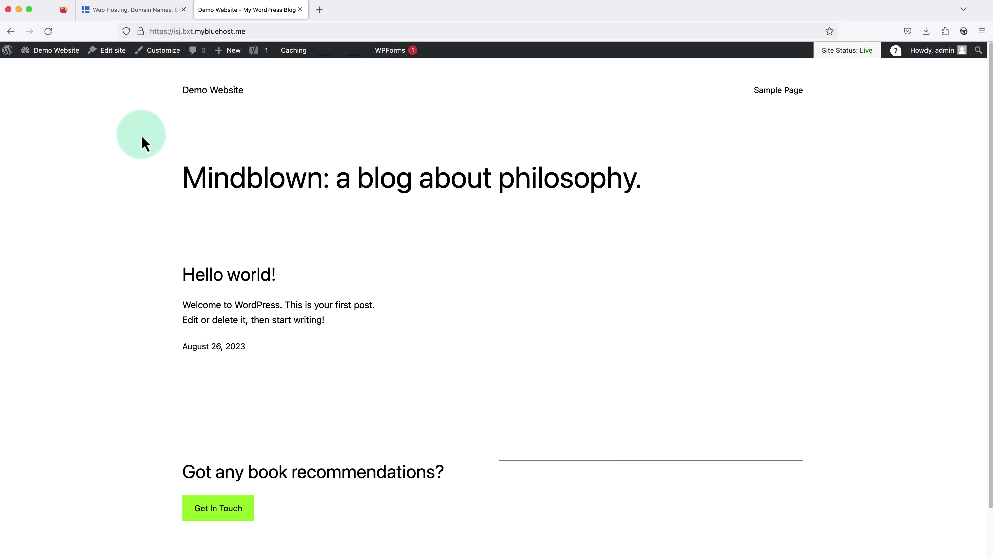
View the Hello world! post and the Sample Page on the live site, and return to the dashboard.
left_click(226, 287)
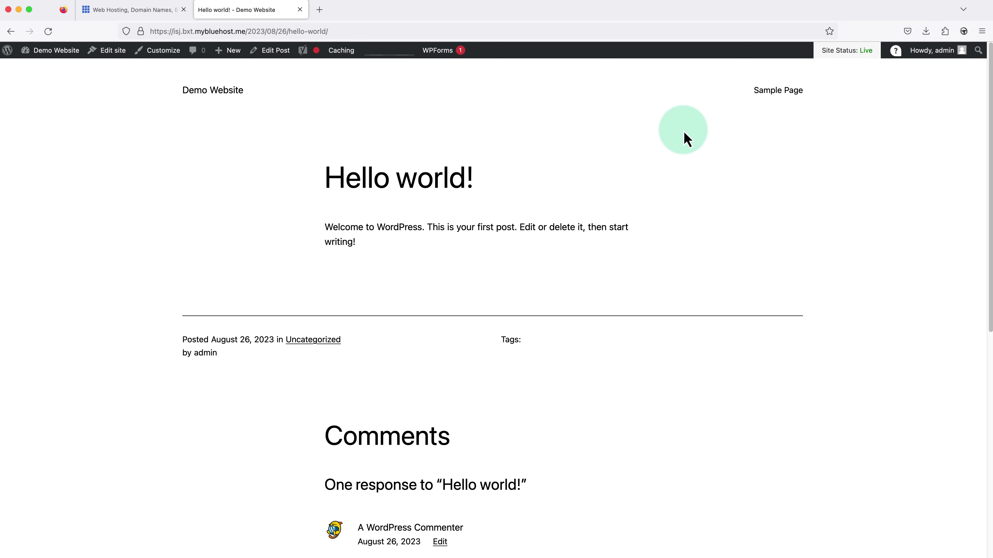
left_click(775, 93)
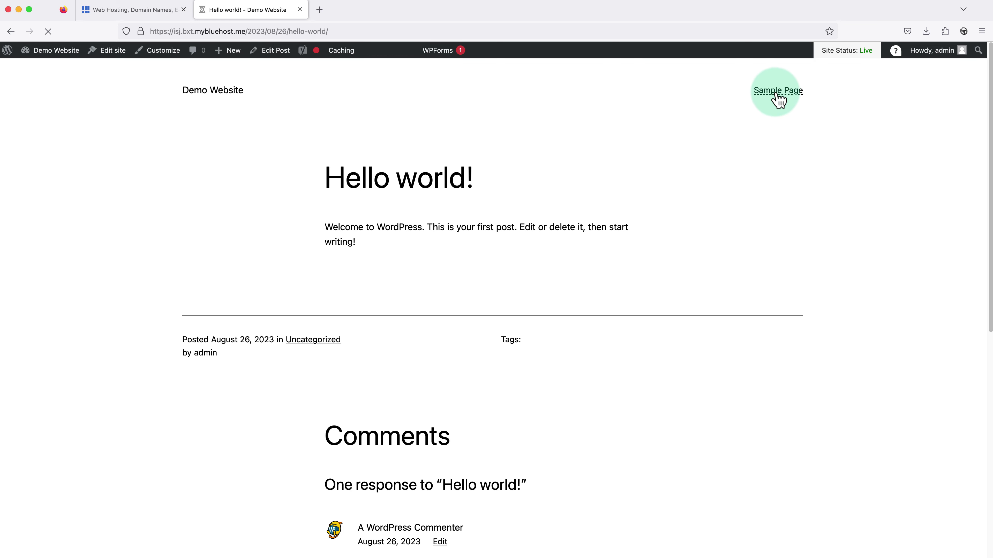
scroll(766, 149, "down", 2)
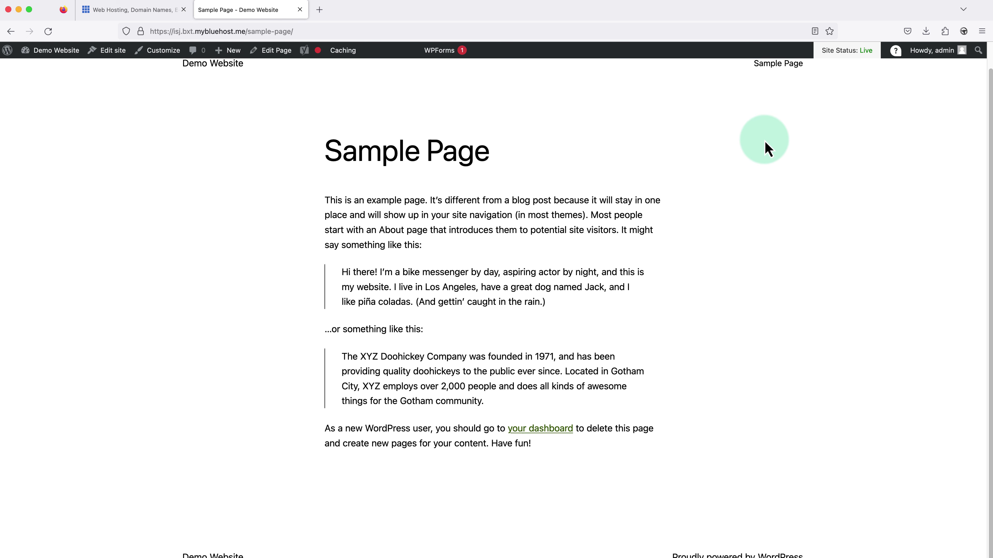
scroll(766, 148, "down", 1)
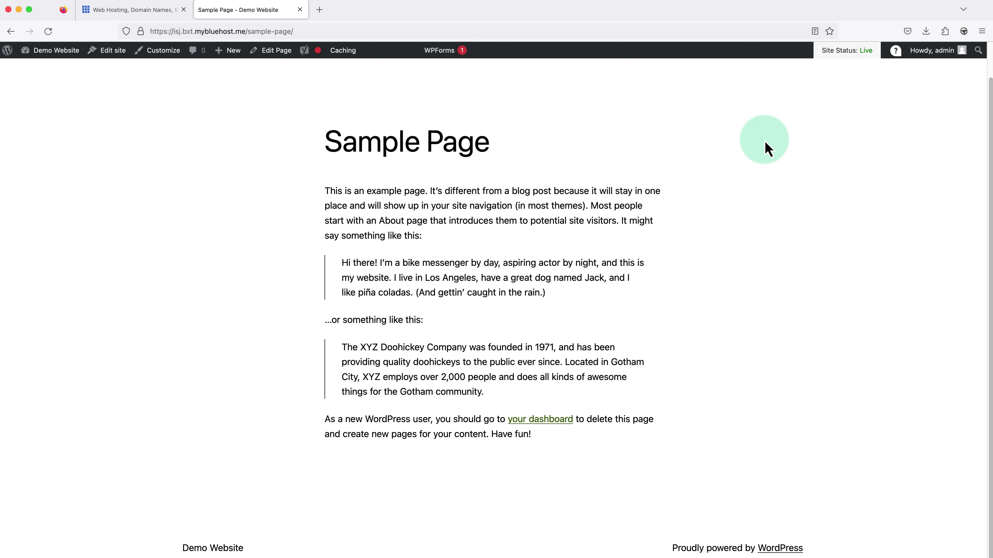
scroll(767, 149, "up", 3)
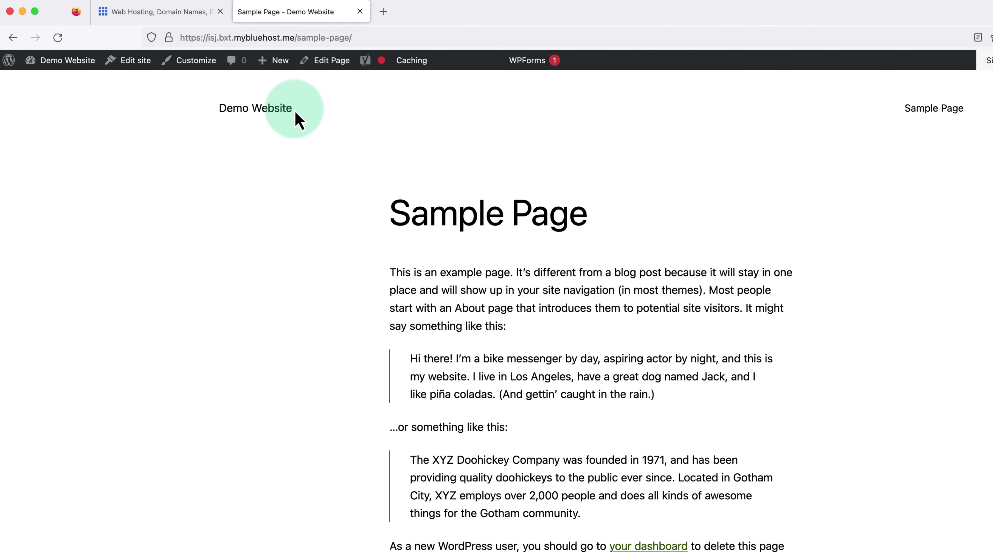
left_click(77, 65)
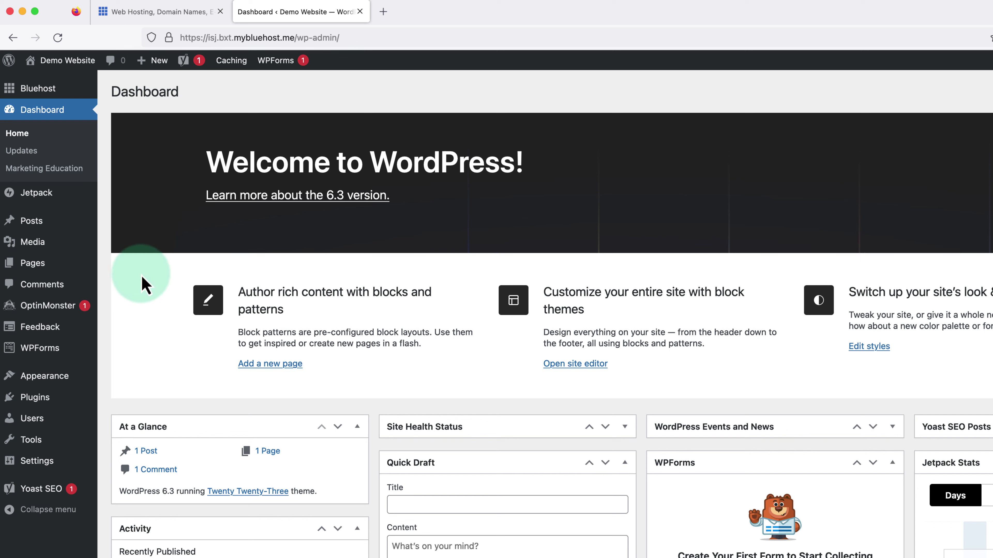
Deactivate all installed plugins at once with a bulk action.
left_click(44, 399)
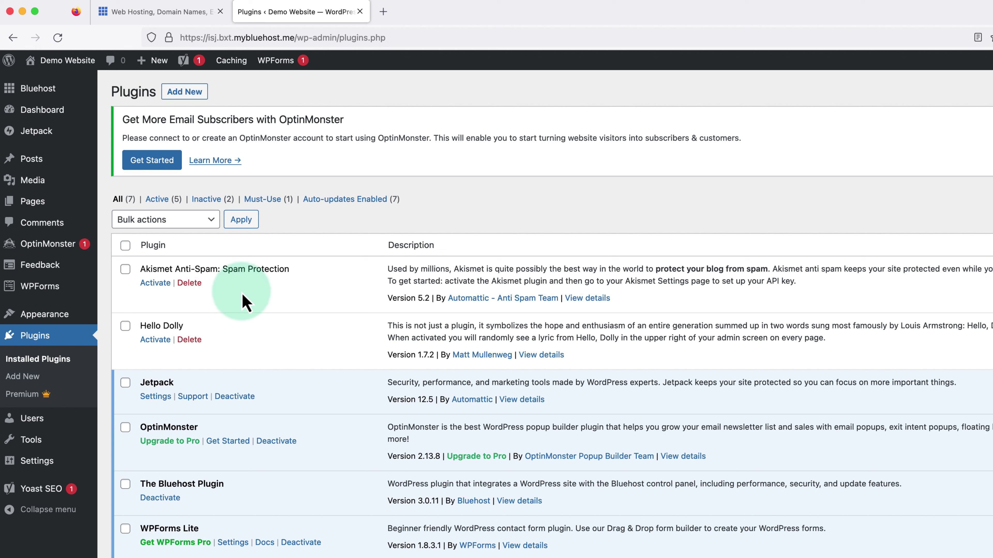
left_click(125, 246)
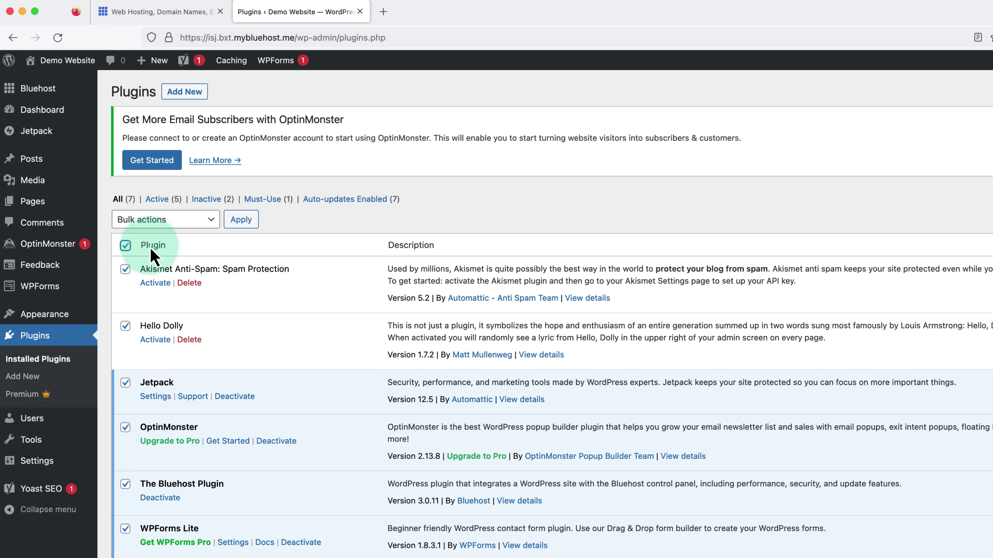
left_click(212, 222)
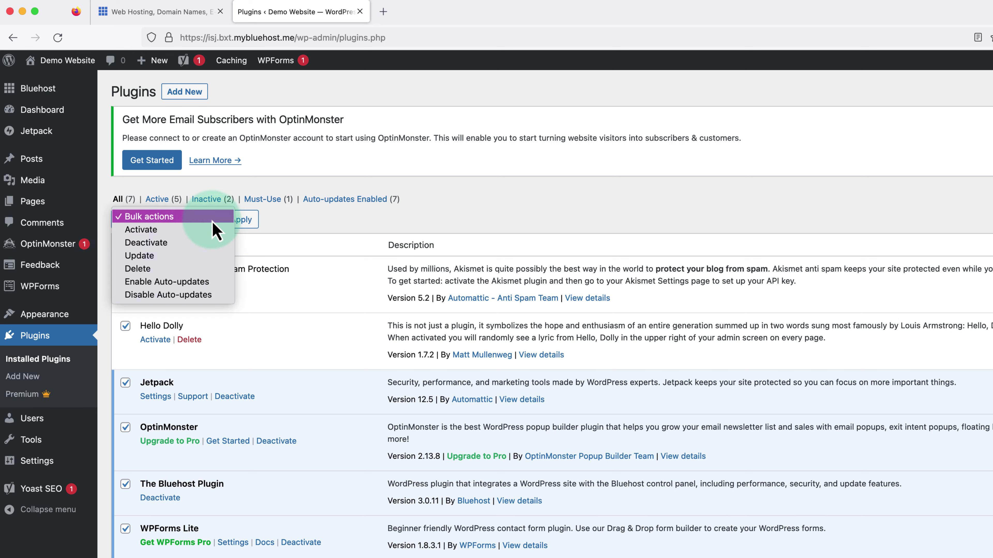
left_click(206, 243)
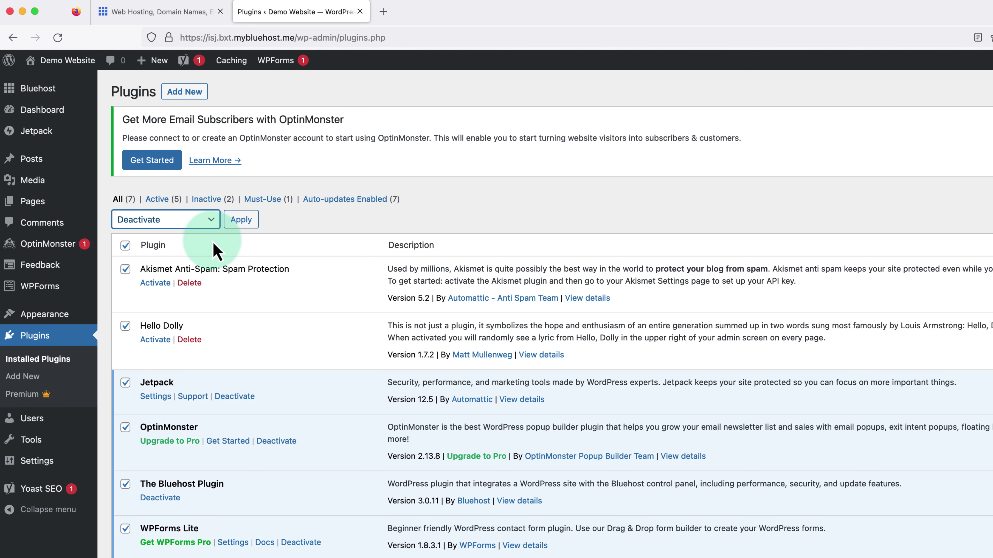
left_click(241, 220)
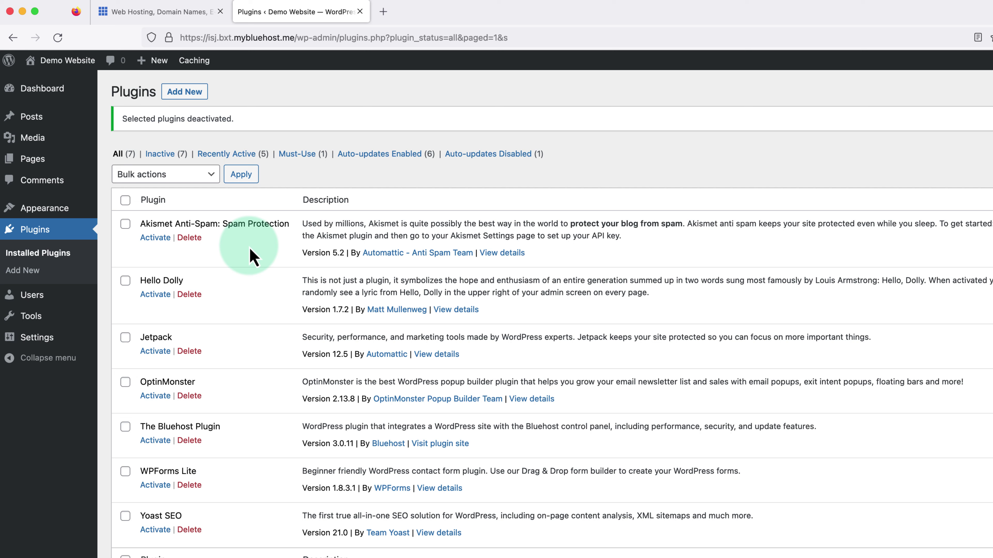
Delete all the deactivated plugins and their data in bulk, confirming the deletion.
left_click(128, 204)
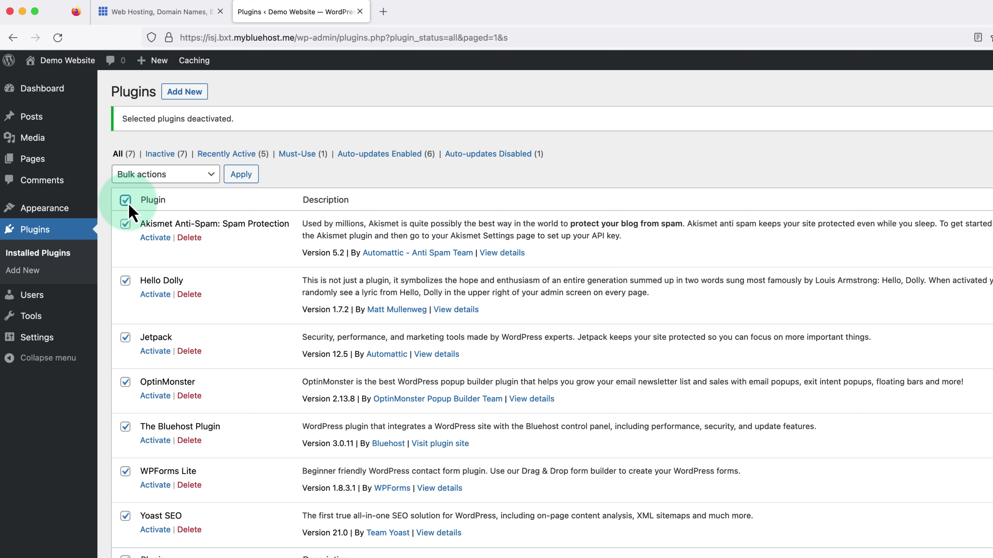
left_click(210, 177)
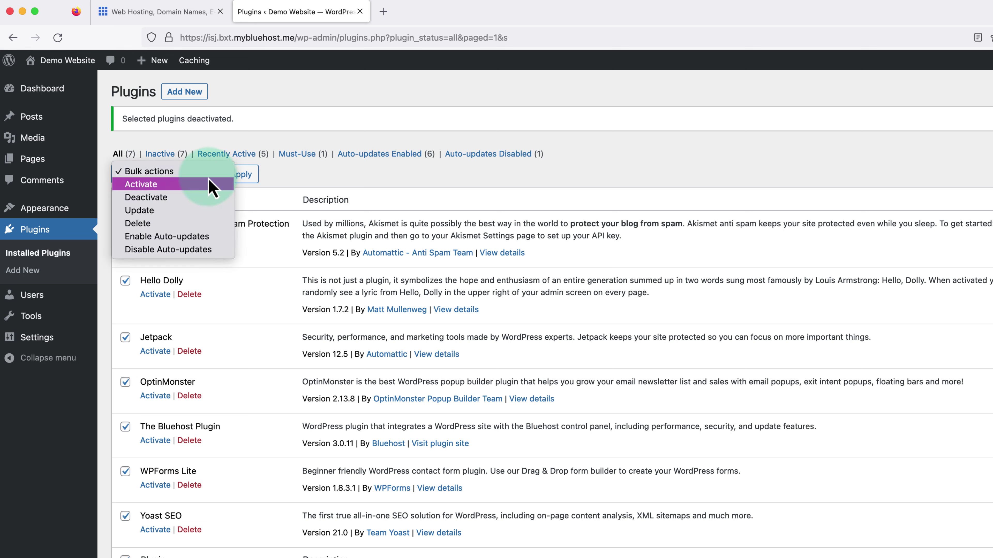
left_click(190, 225)
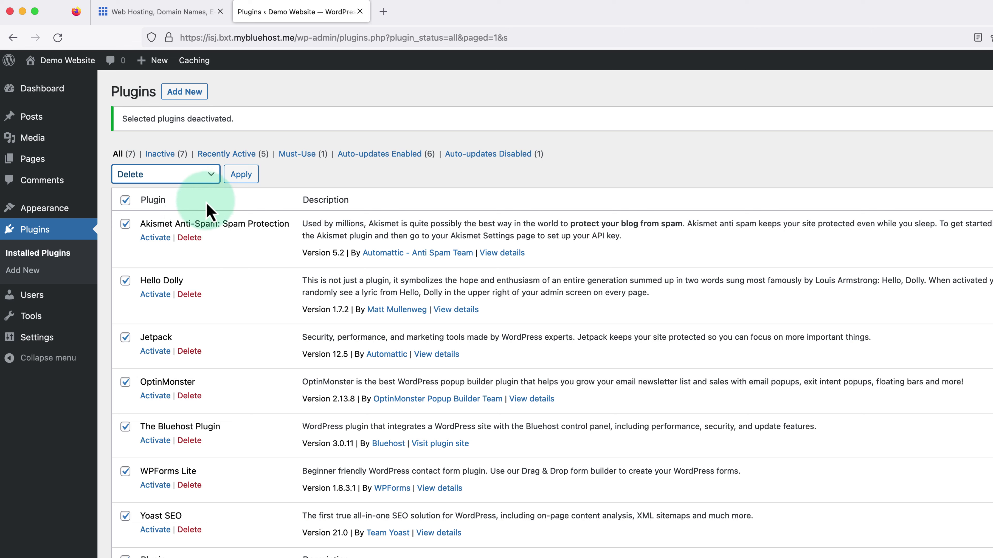
left_click(237, 176)
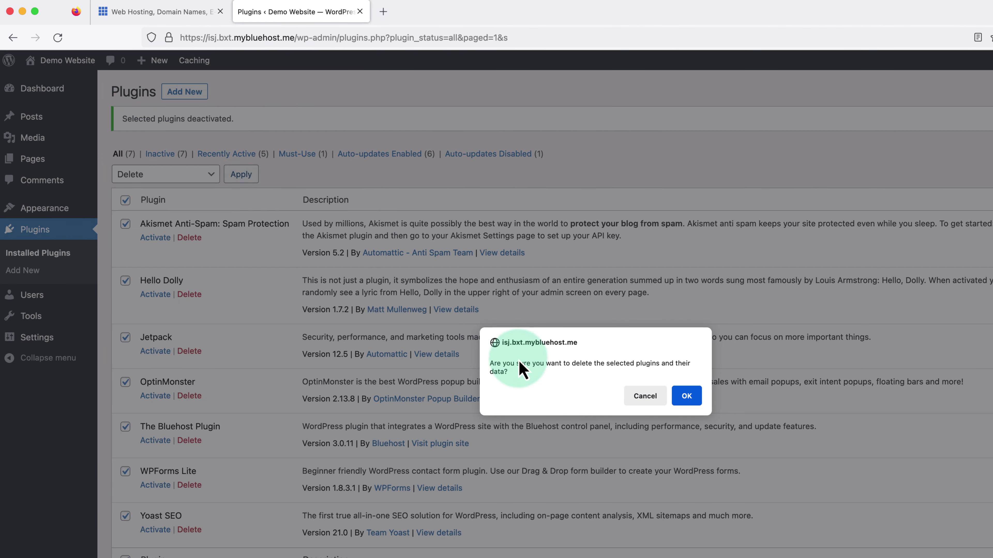
left_click(688, 400)
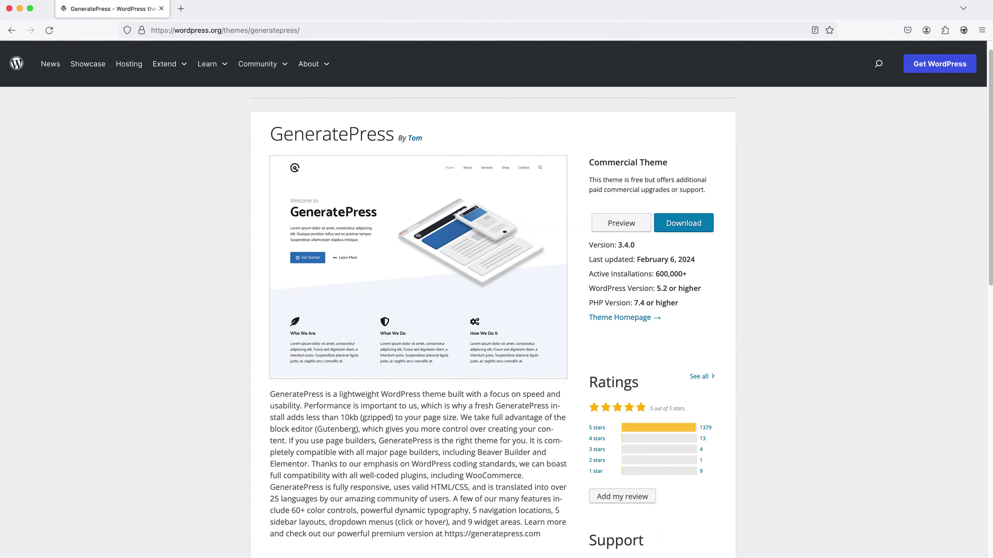
Find the GeneratePress theme among the new themes, then install and activate it.
left_click(133, 212)
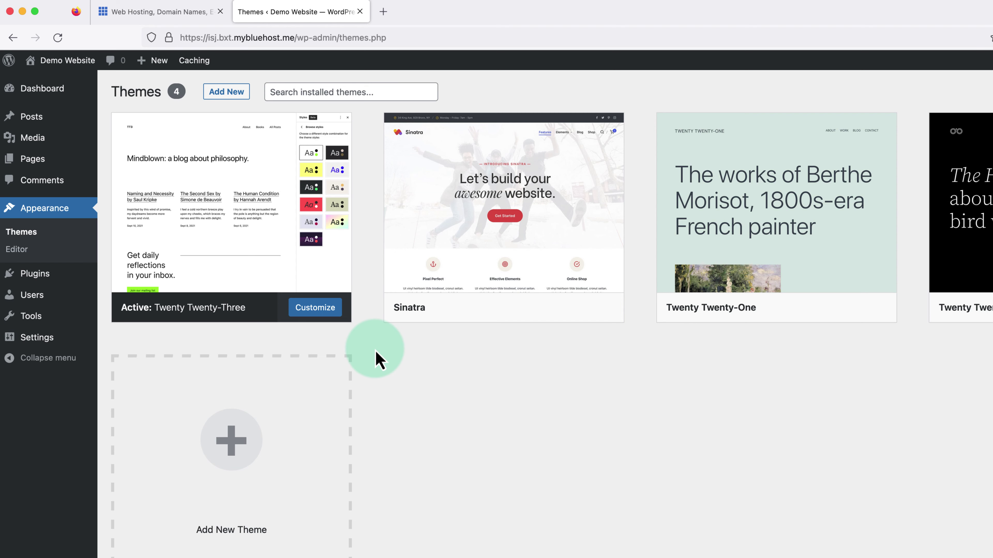
left_click(221, 94)
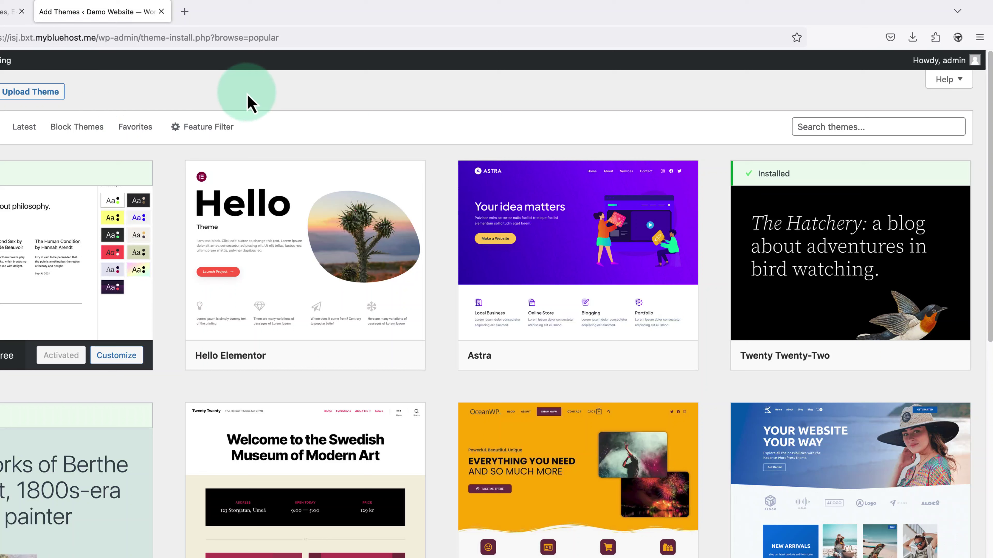
left_click(839, 126)
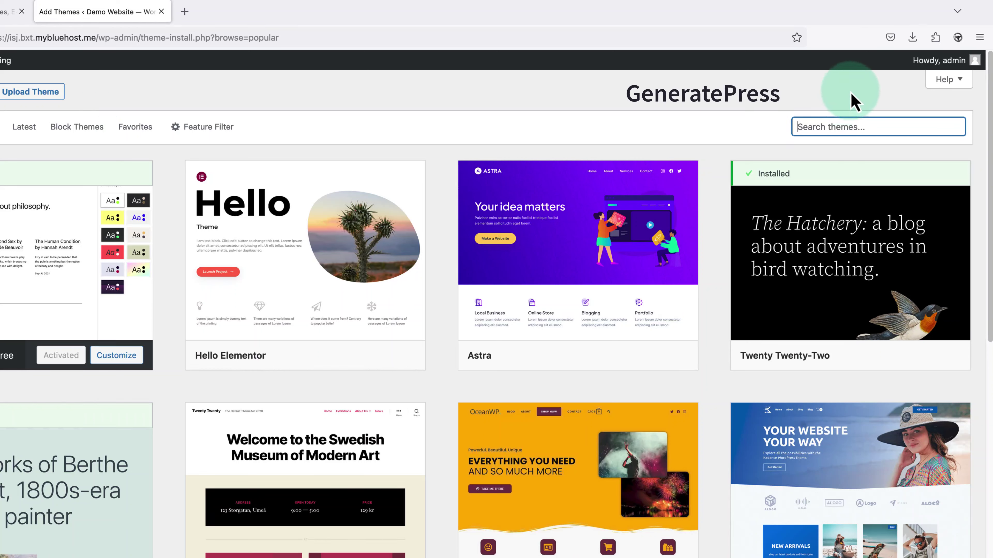
type("generatepress")
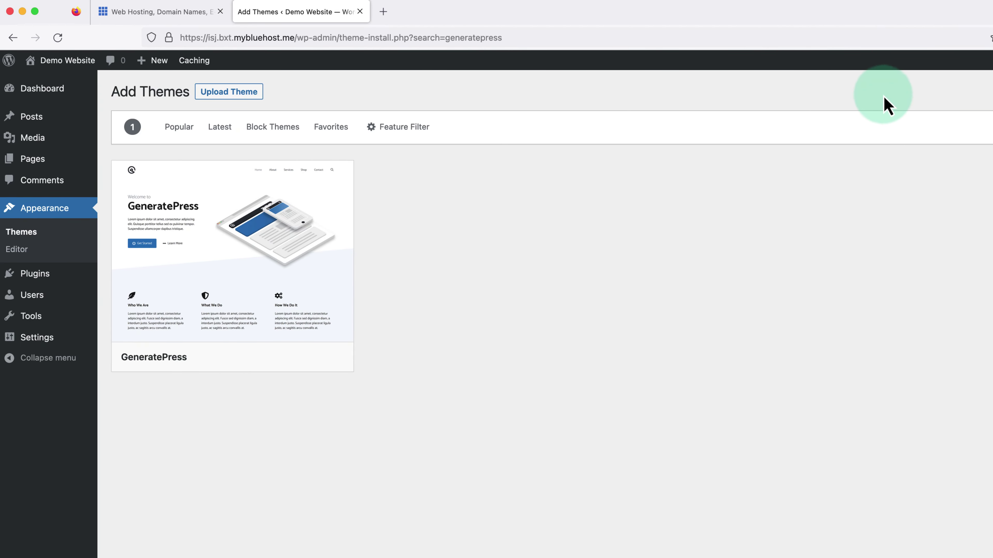
mouse_move(343, 229)
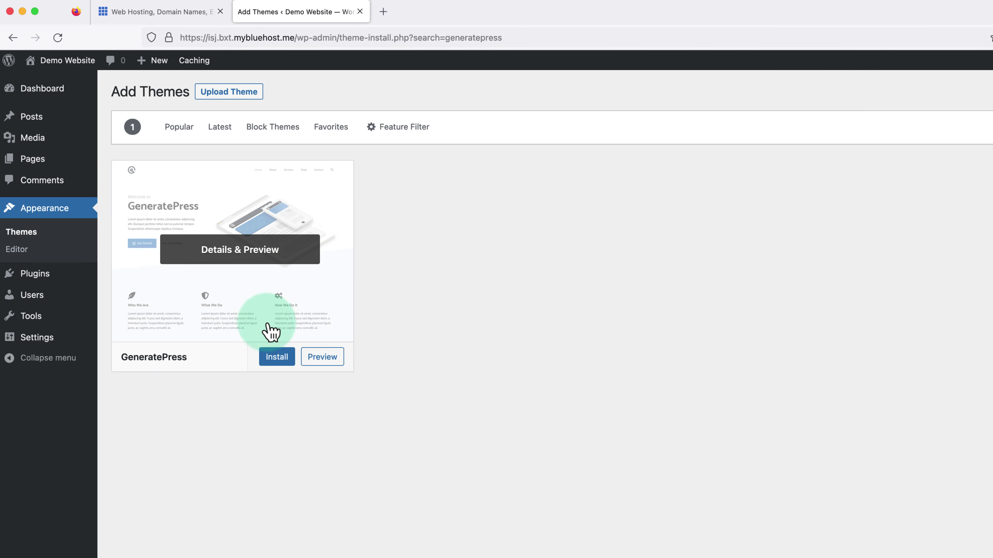
left_click(285, 359)
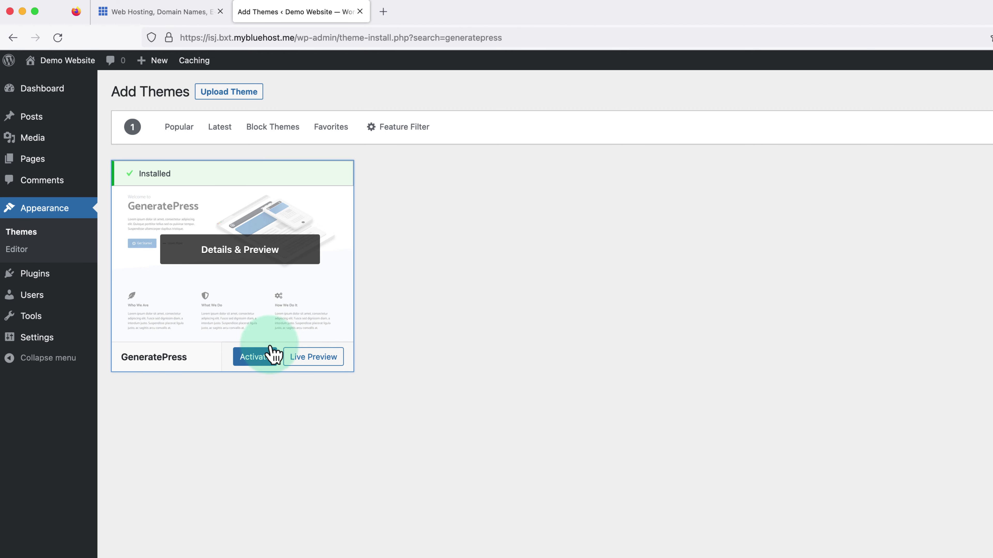
left_click(267, 358)
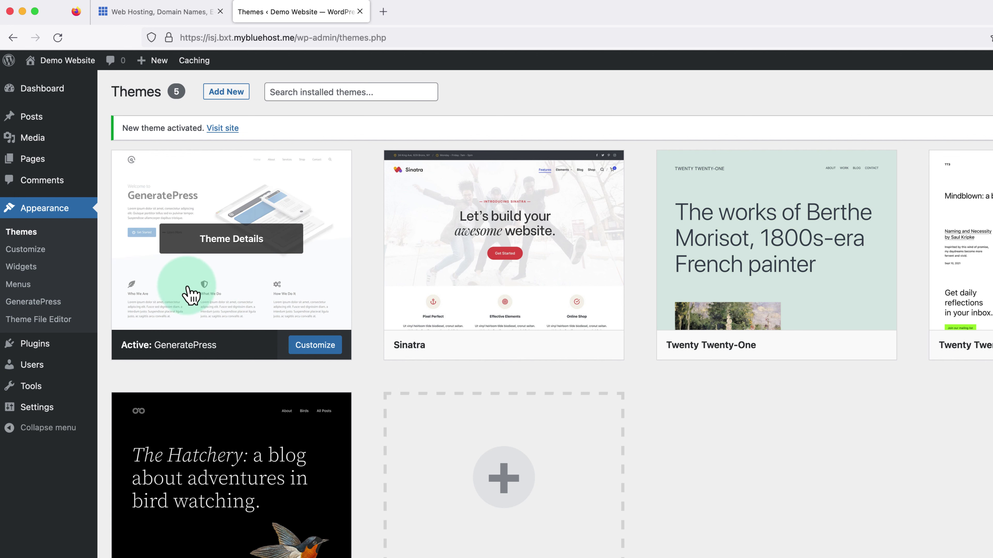
View the live site's home page, Hello world! post and Sample Page in the new theme, and return to the home page.
left_click(76, 63)
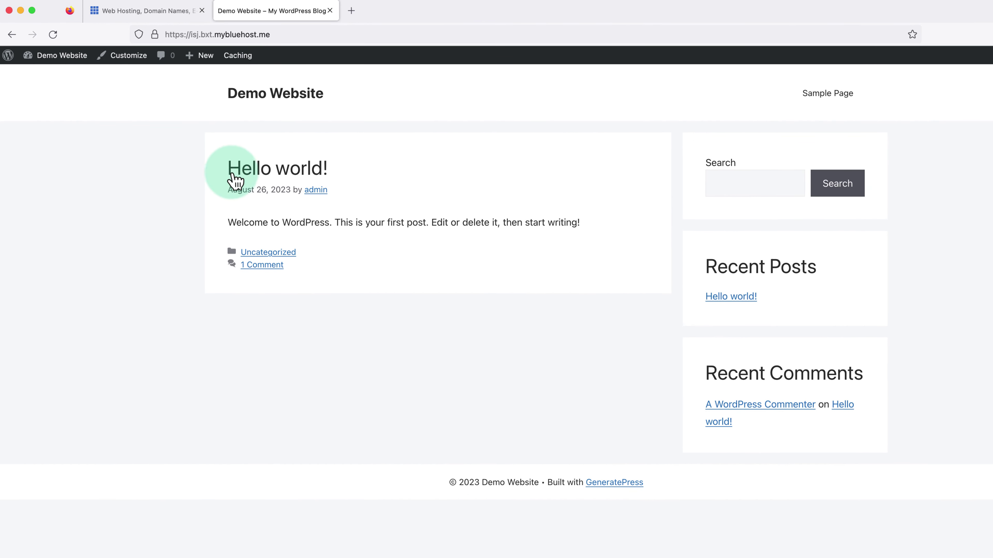
left_click(246, 174)
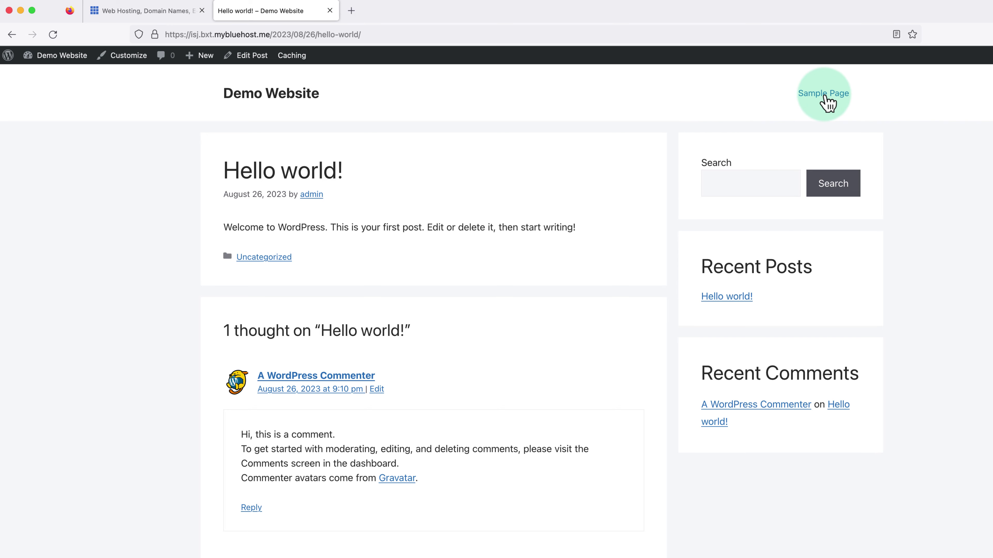
left_click(826, 94)
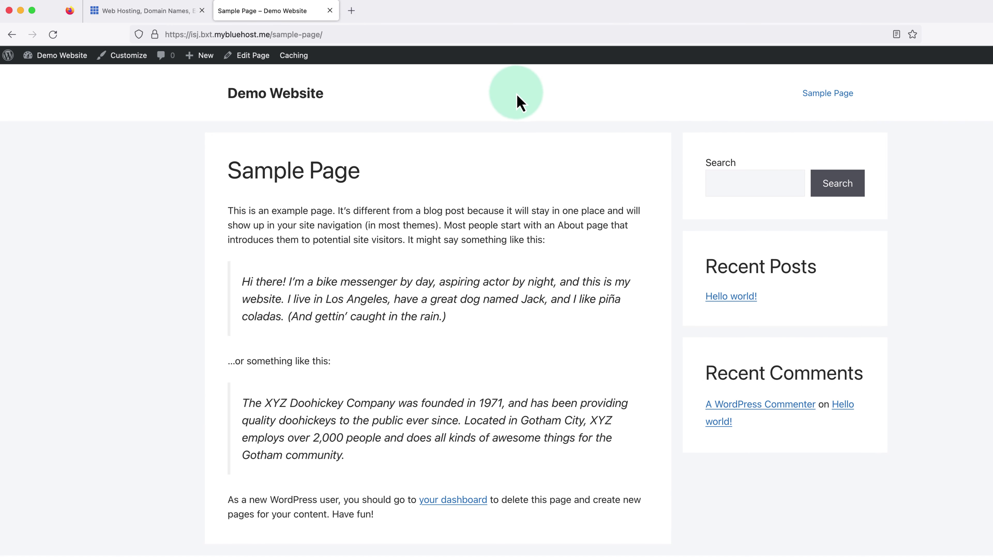
left_click(285, 104)
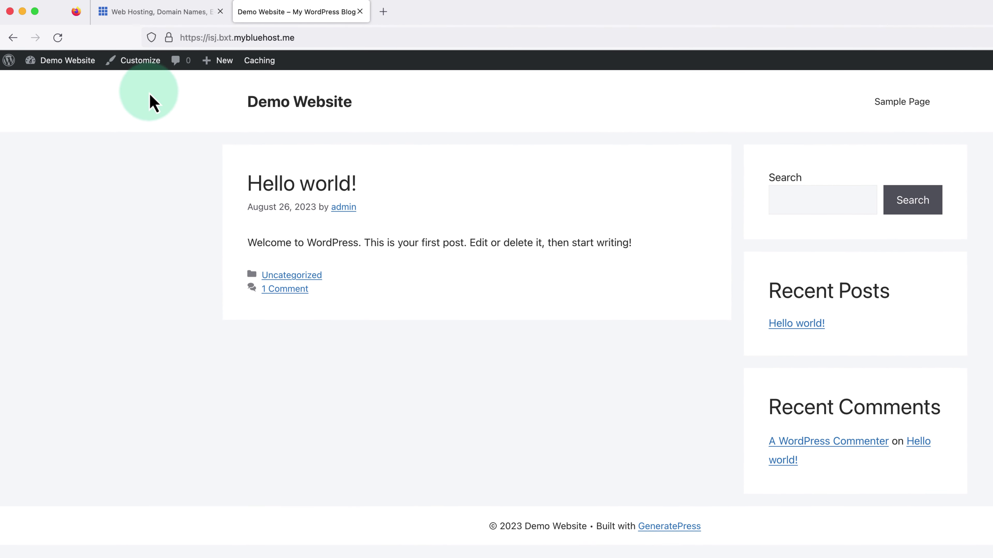
Change the site title to "Martie's Website" in the theme customizer's site identity settings.
left_click(154, 76)
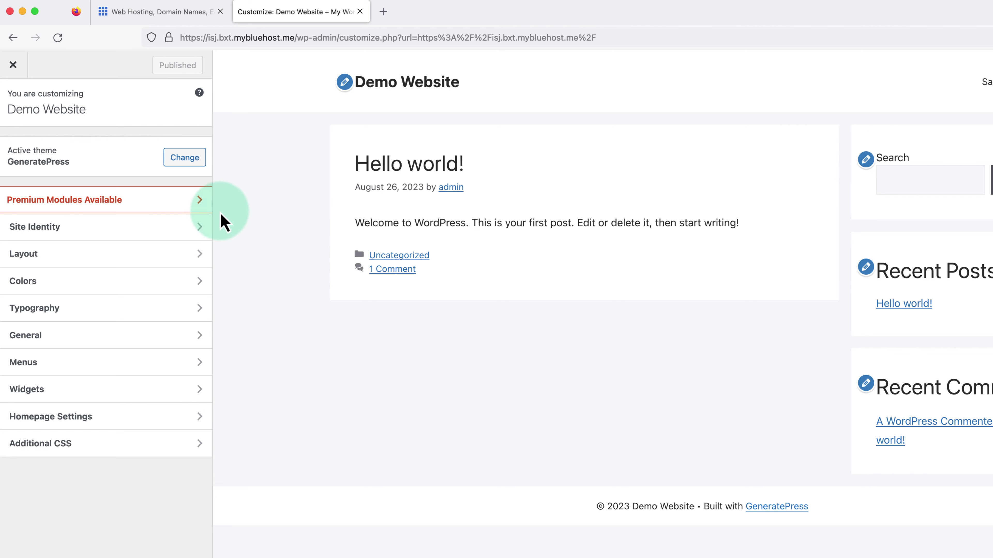
left_click(73, 228)
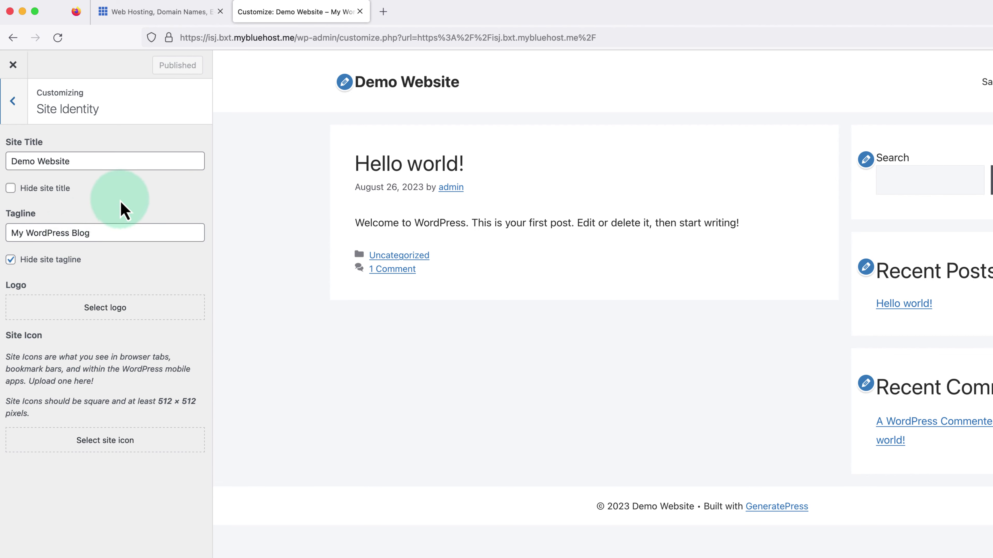
left_click_drag(102, 161, 5, 160)
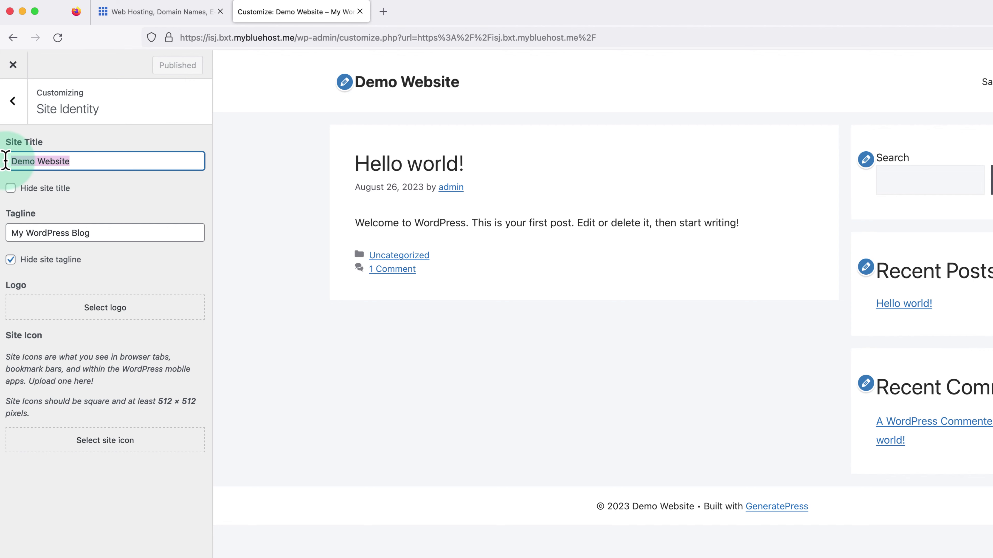
type("Mar")
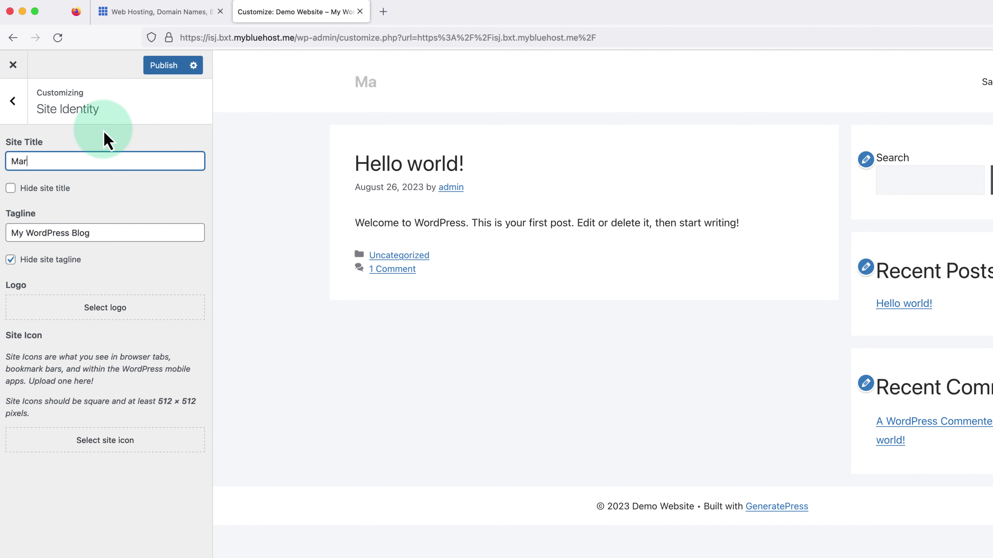
type("tie's Website")
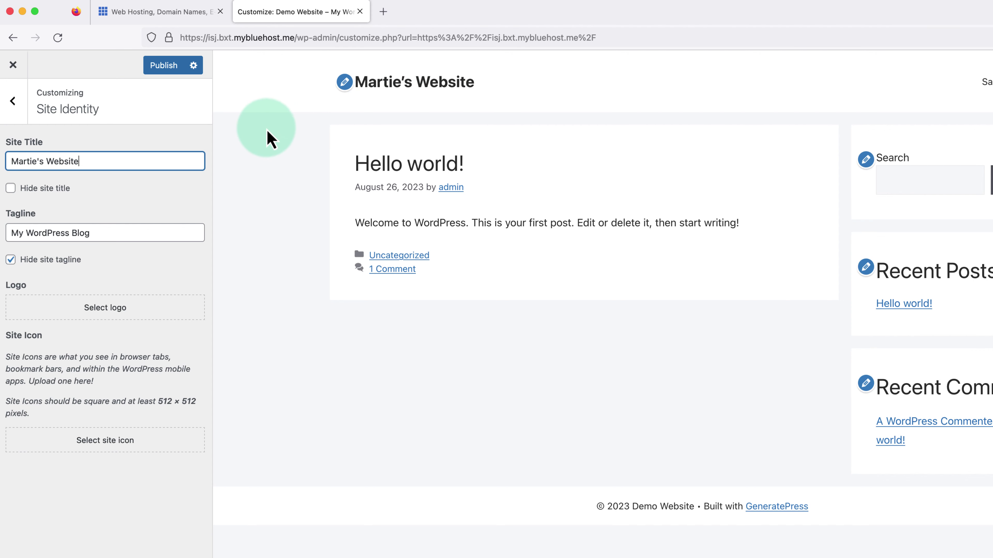
Unhide the site tagline and change it to "This is a demo website.".
left_click(261, 137)
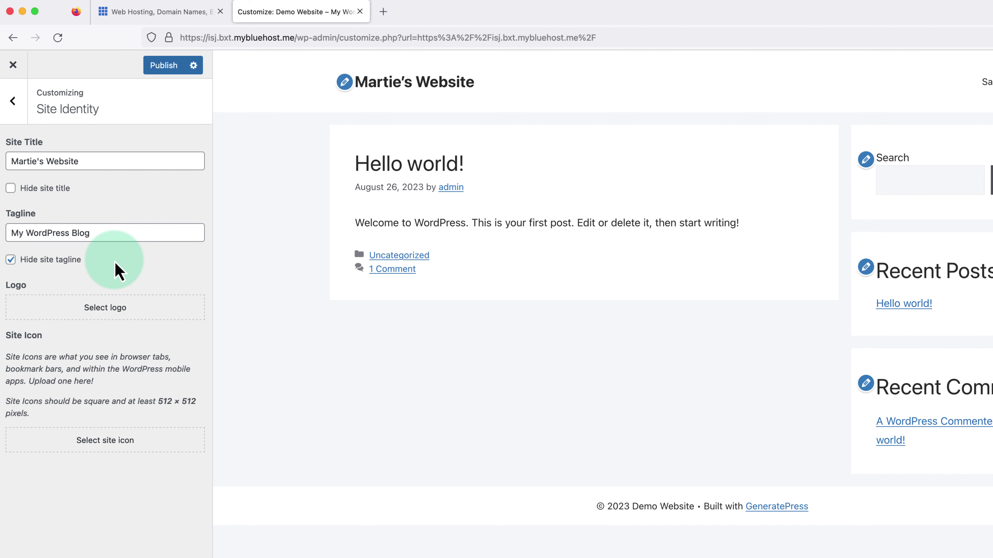
left_click(10, 261)
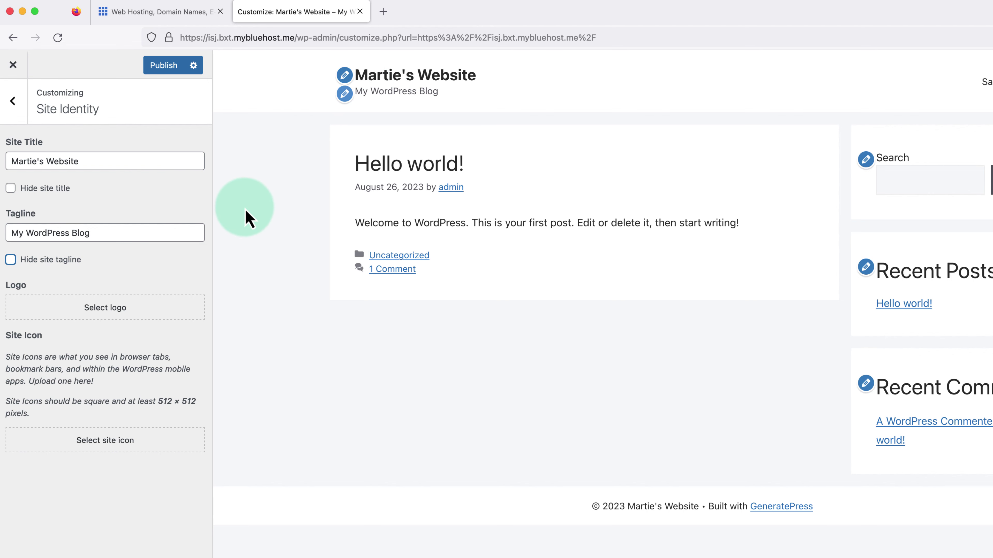
left_click_drag(113, 232, 9, 234)
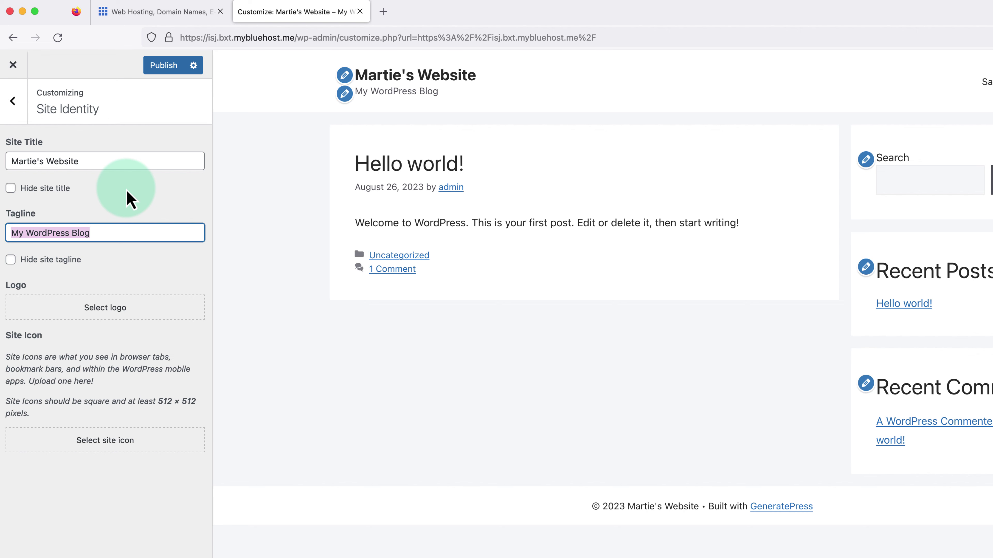
type("This is a ")
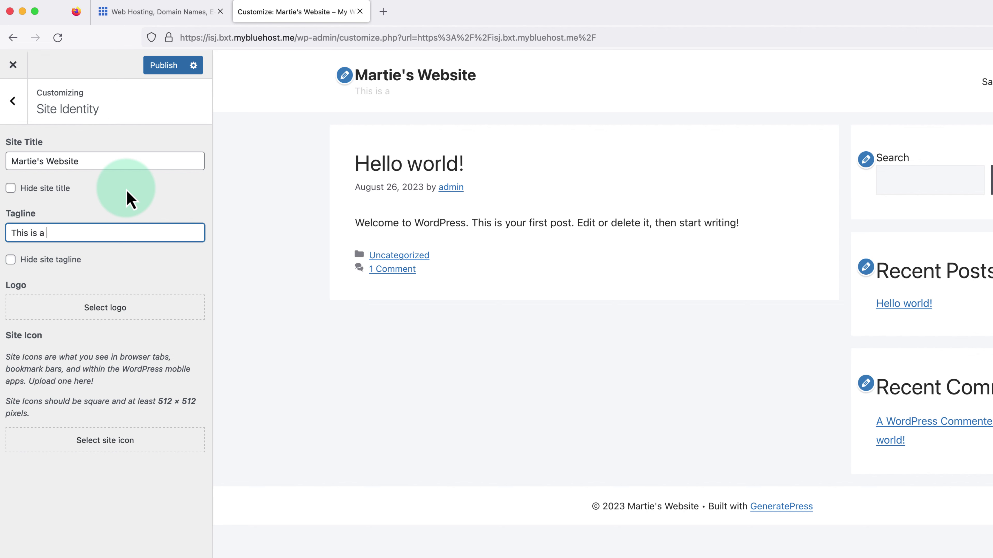
type("demo website.")
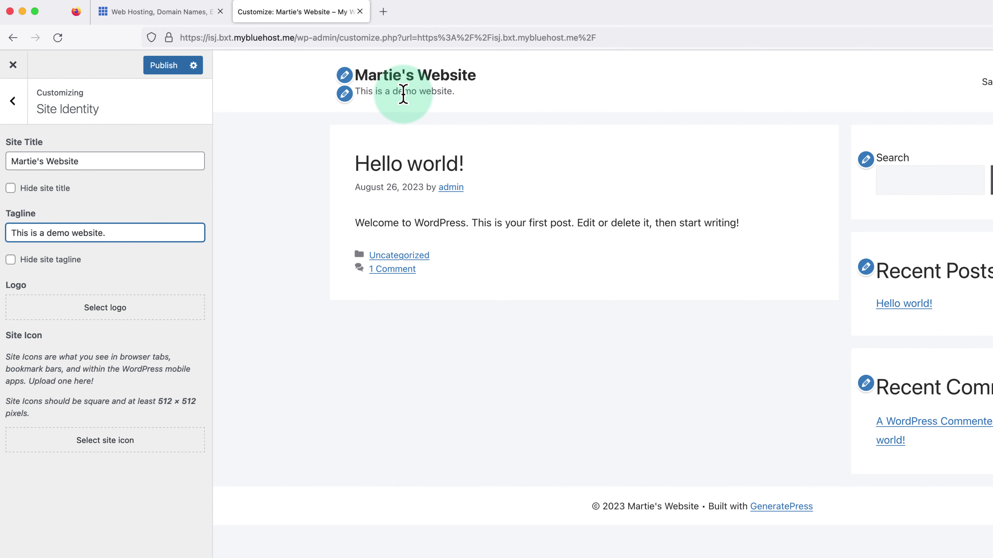
left_click(164, 205)
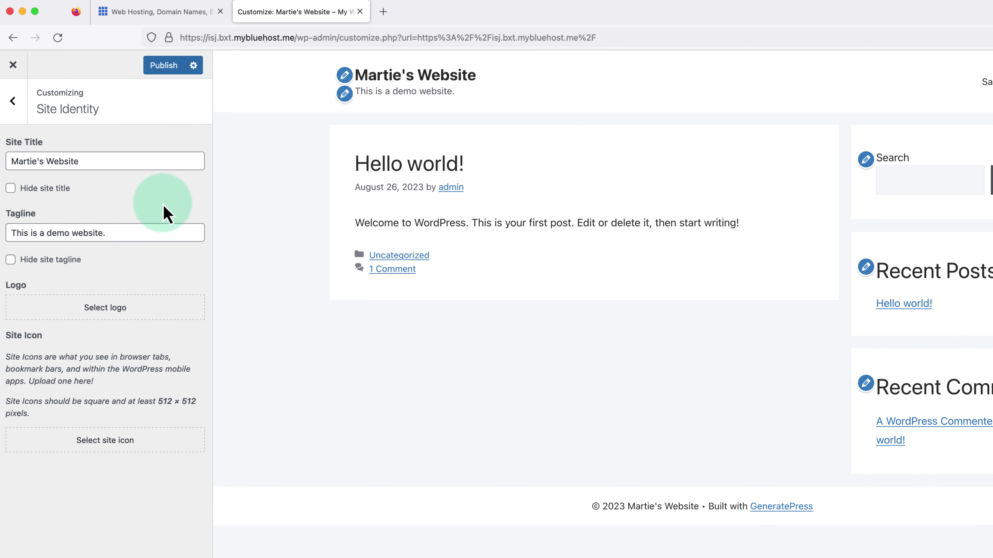
Upload Demo Logo.png from the Demo Website folder and use it as the site logo without cropping.
left_click(117, 310)
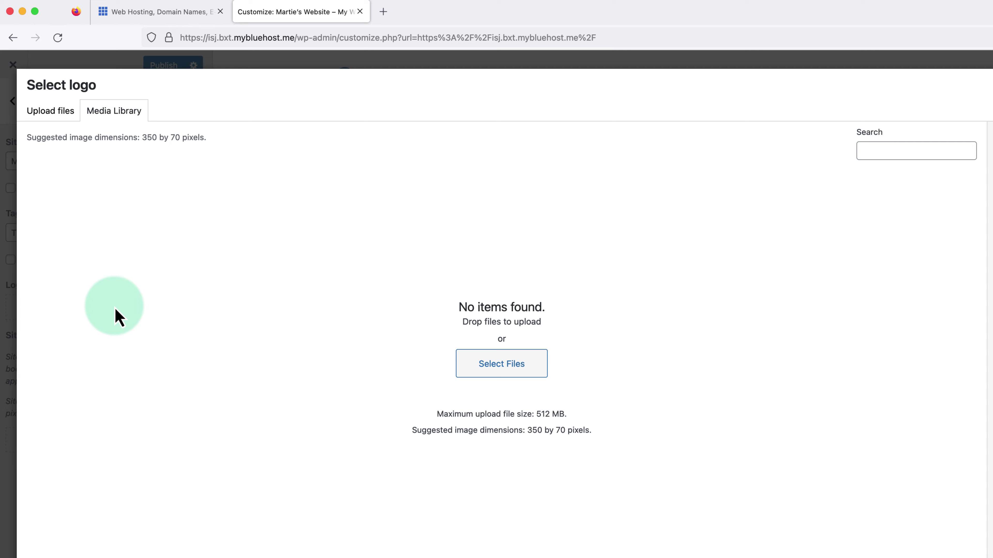
left_click(499, 375)
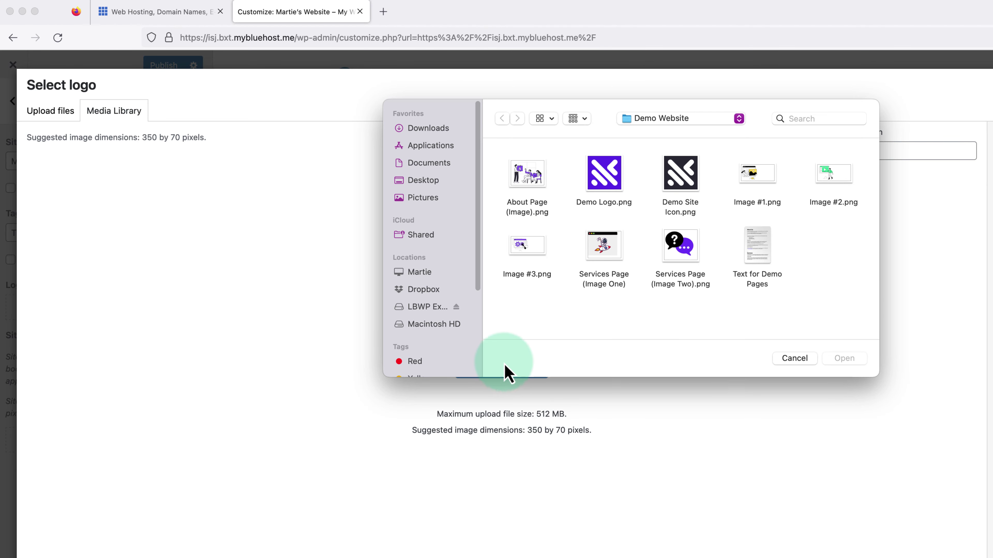
left_click(606, 182)
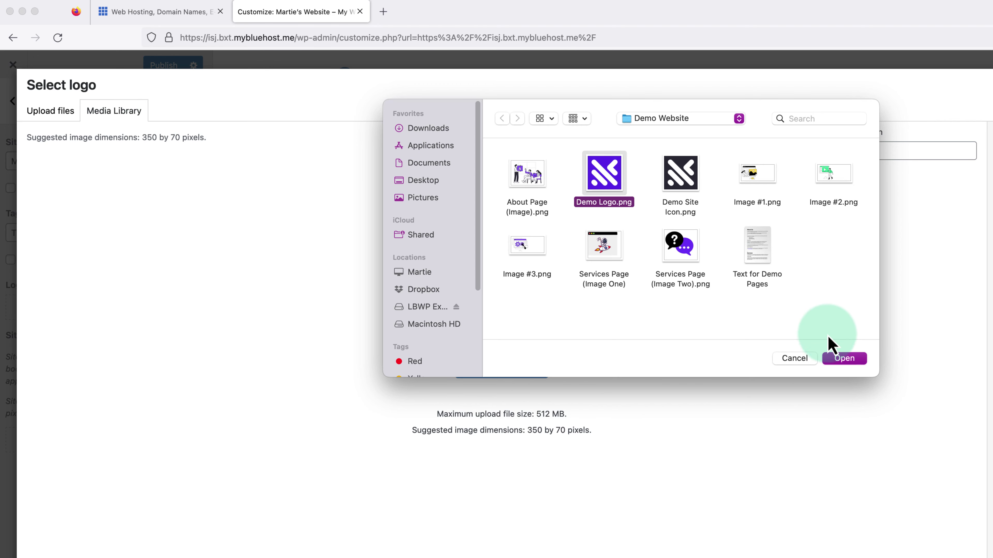
left_click(843, 358)
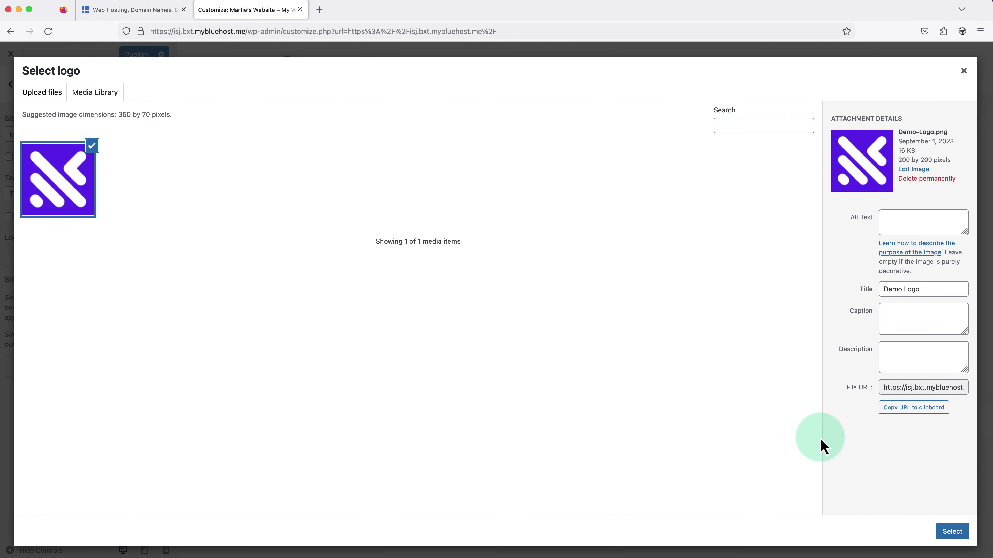
left_click(953, 533)
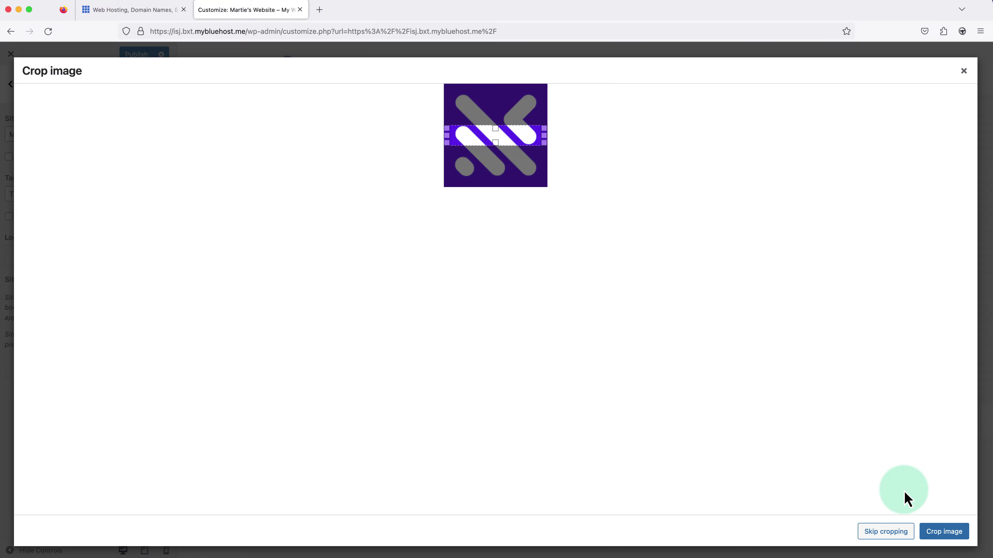
left_click(886, 533)
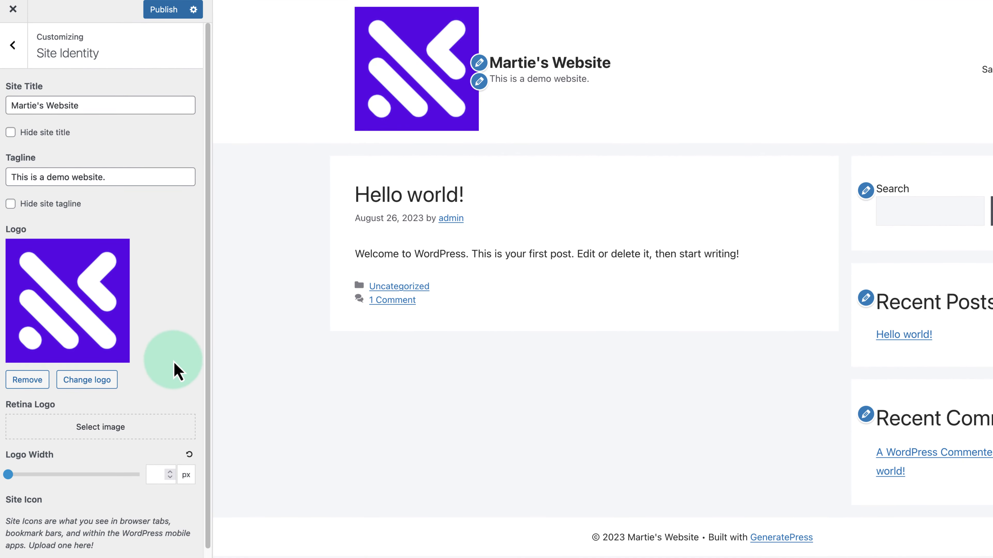
Set the logo width to 60 px.
left_click(150, 473)
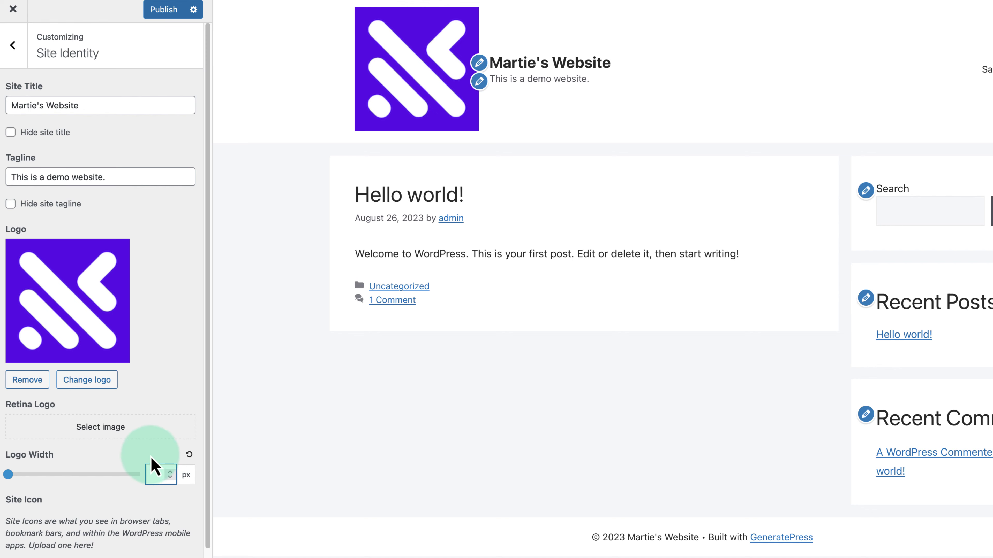
type("60")
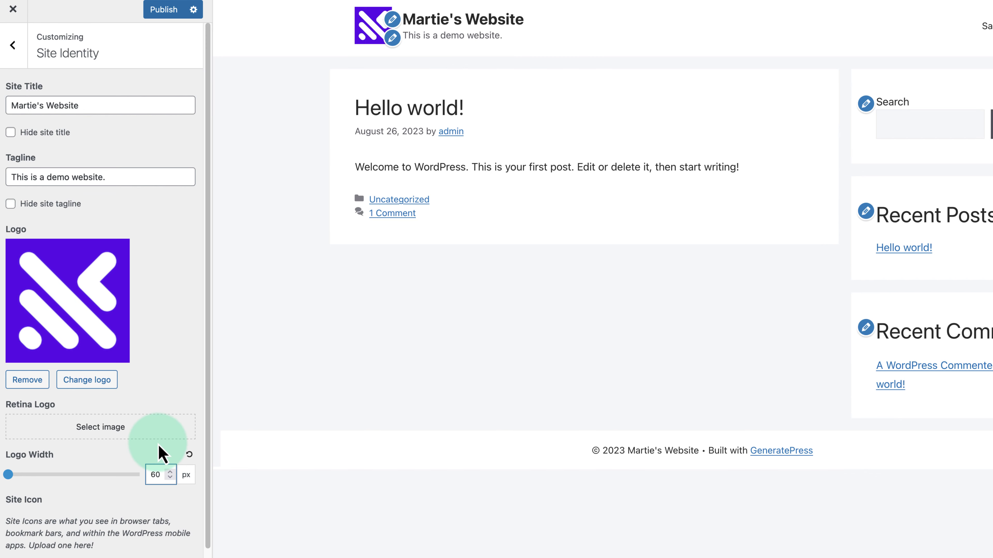
left_click(158, 445)
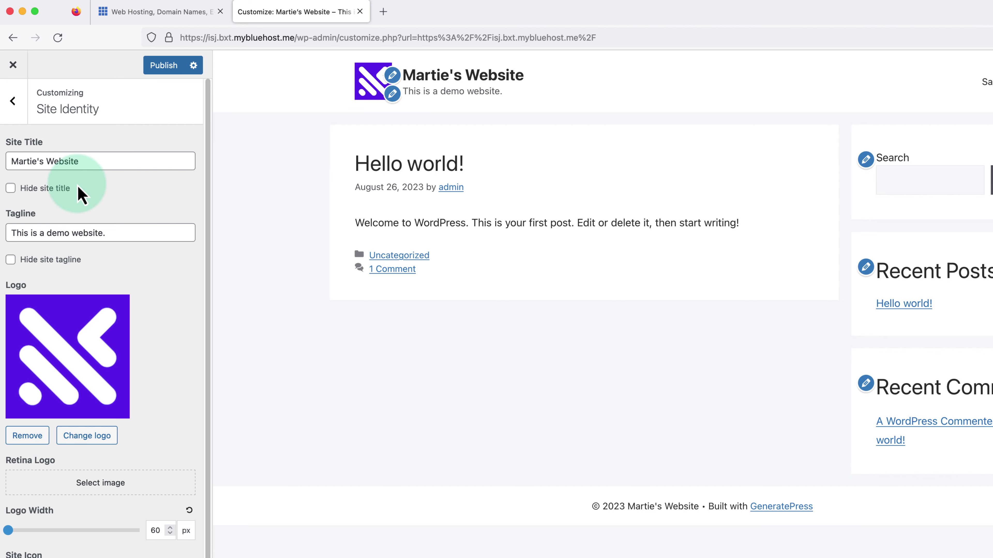
Try hiding the site title and tagline so only the logo is in the header, and show both again.
left_click(25, 188)
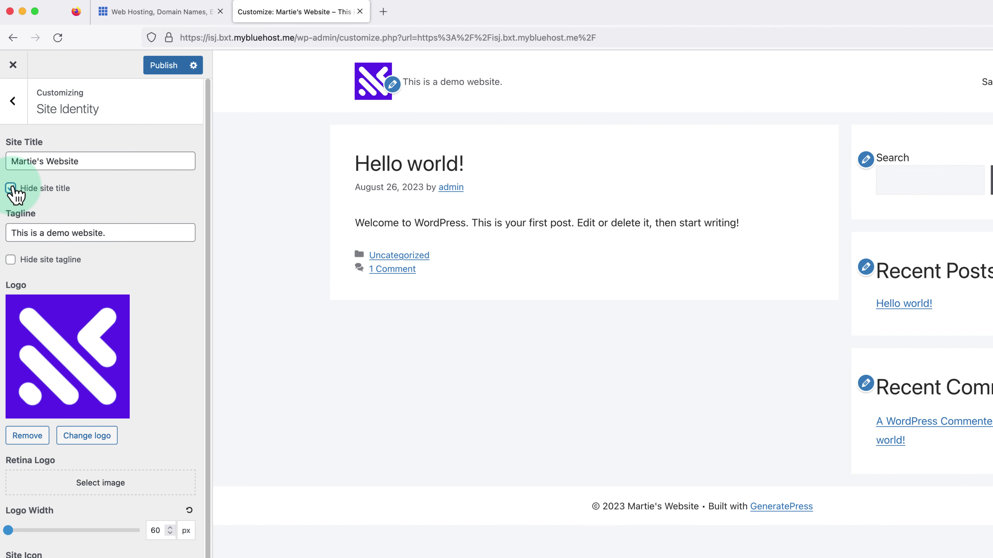
left_click(10, 260)
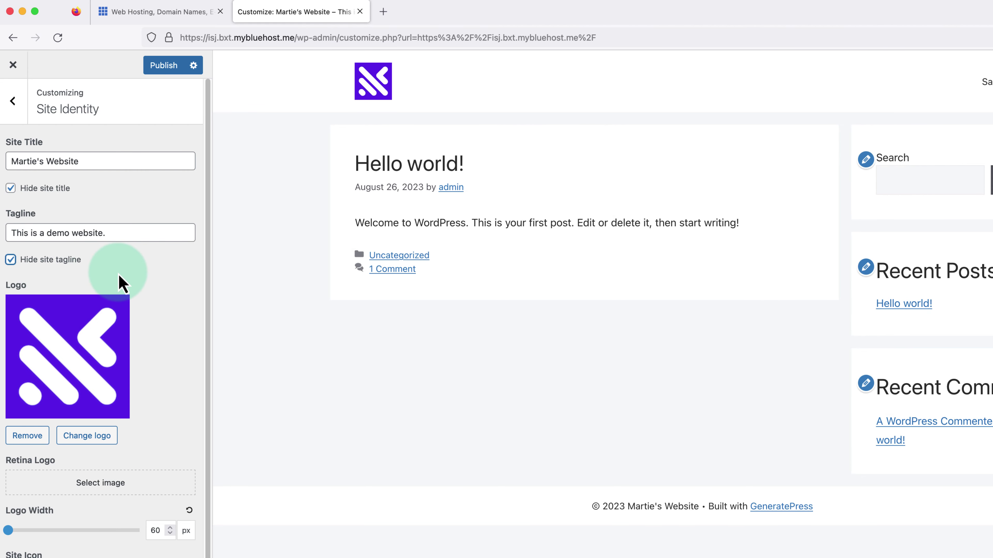
left_click(11, 260)
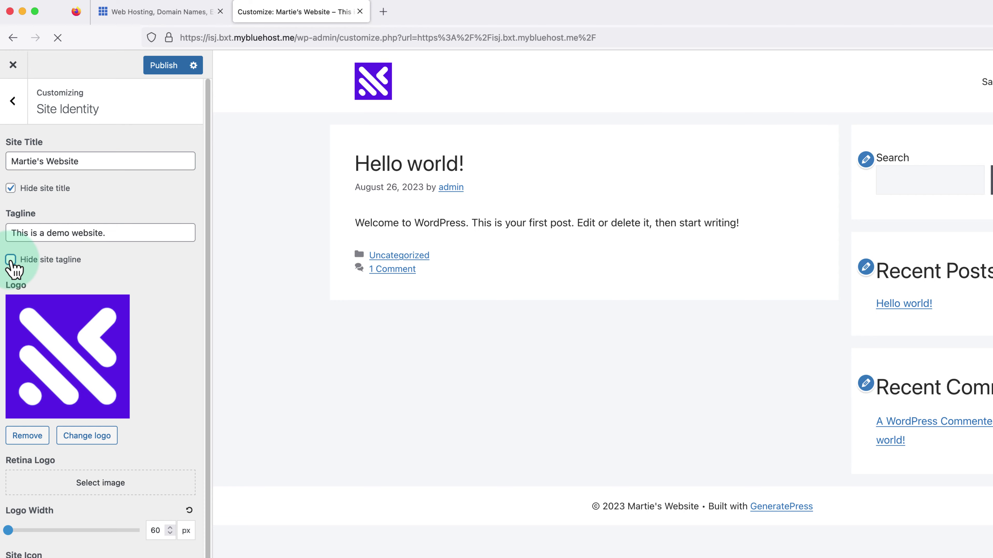
left_click(10, 188)
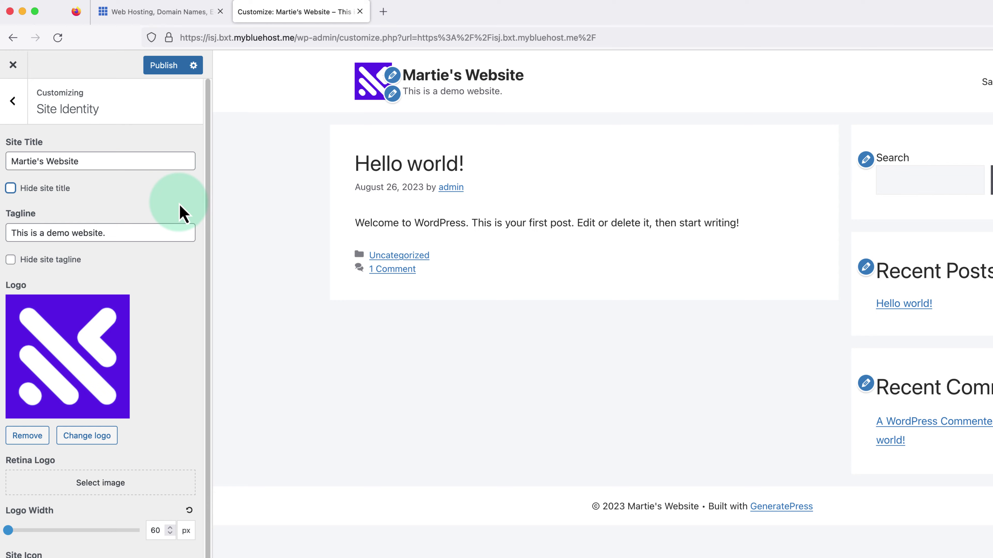
scroll(184, 213, "down", 2)
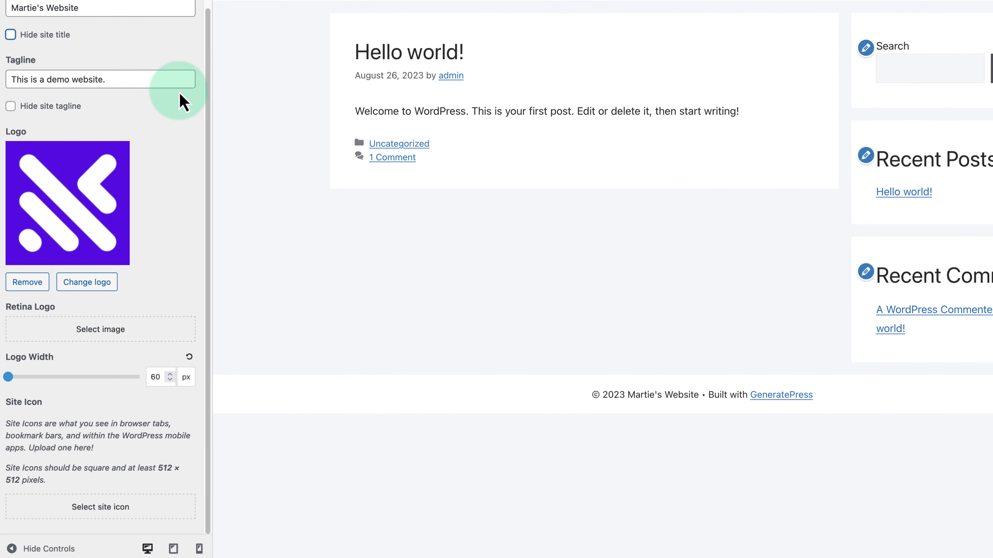
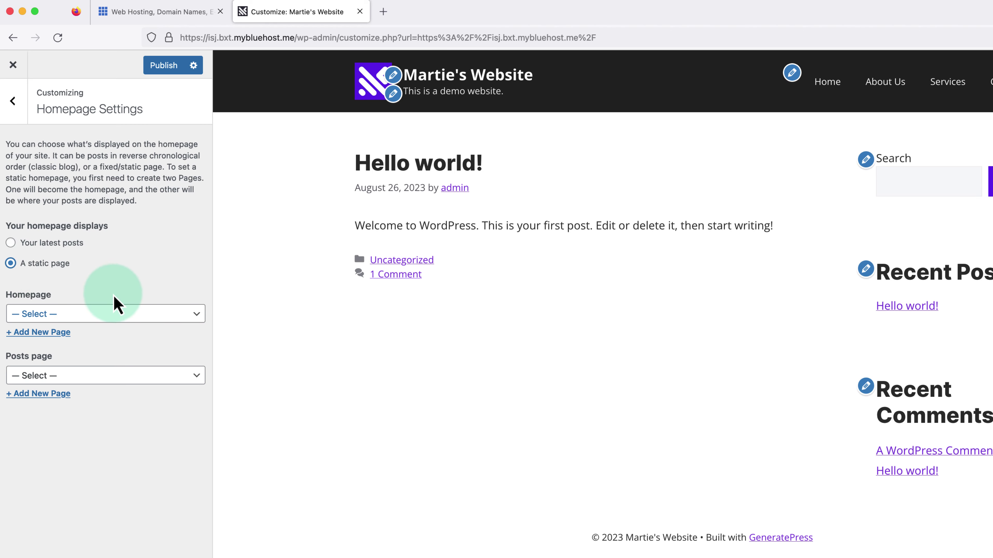
Assign the Home page as the static homepage, publish the change and leave the customizer.
left_click(197, 317)
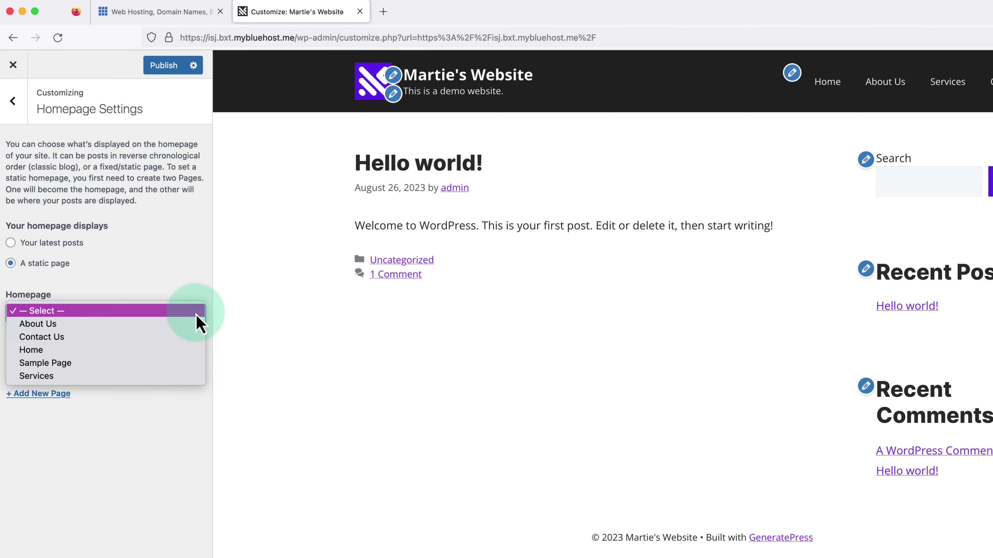
left_click(191, 350)
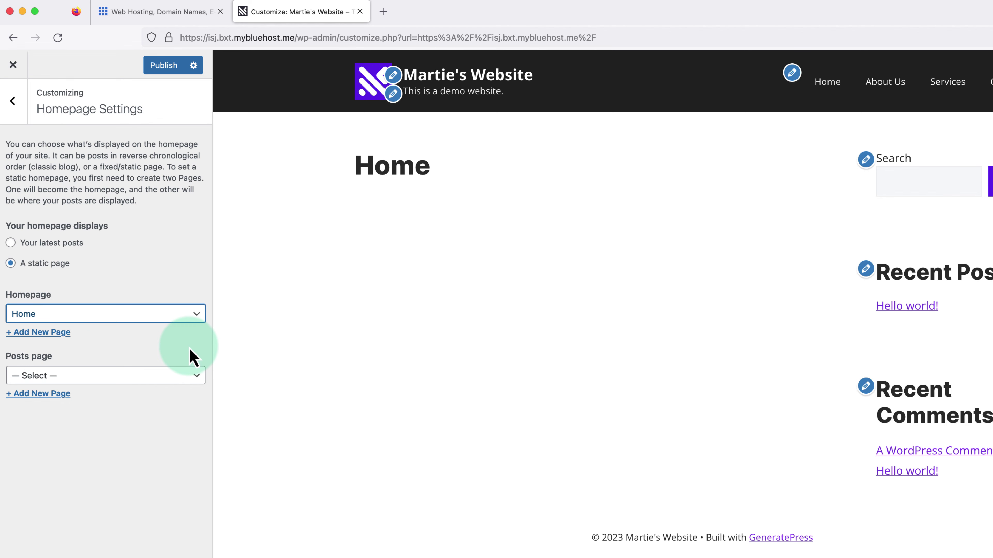
left_click(190, 348)
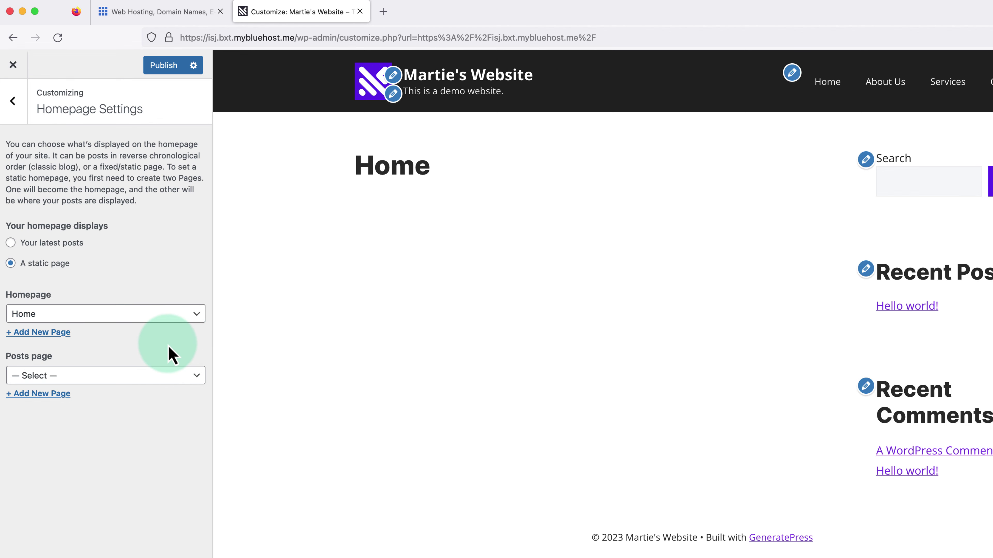
left_click(157, 71)
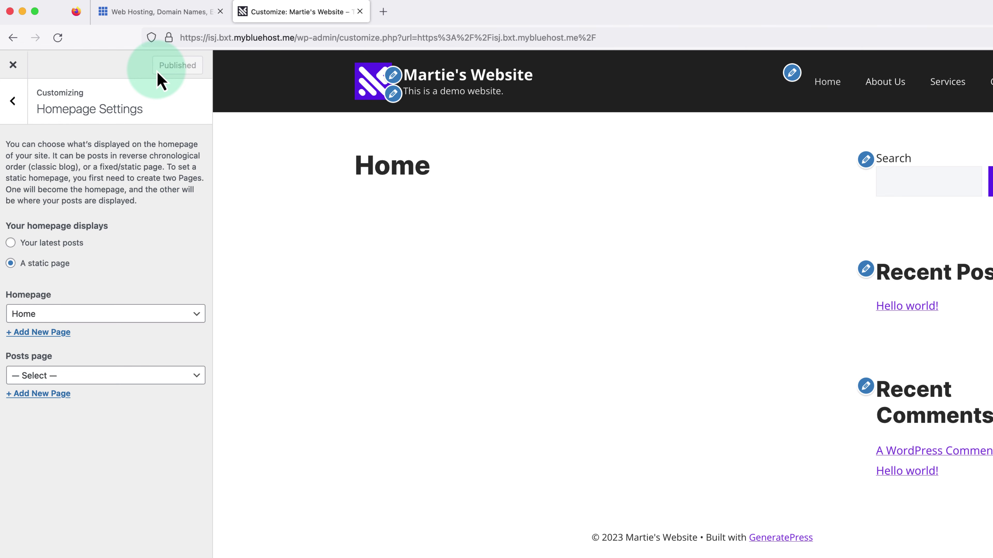
left_click(13, 65)
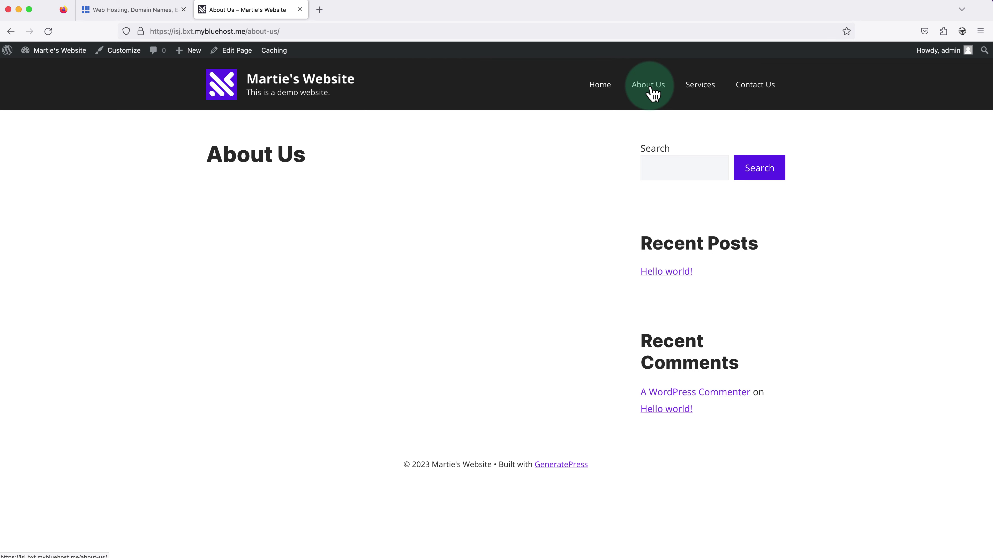
View the live Home and About Us pages, and open the About Us page for editing.
left_click(605, 94)
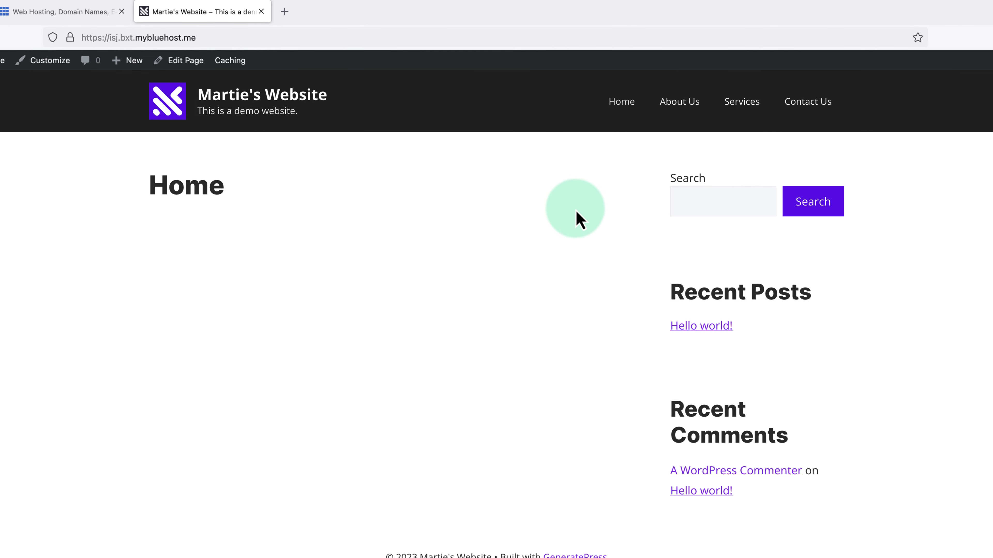
left_click(674, 111)
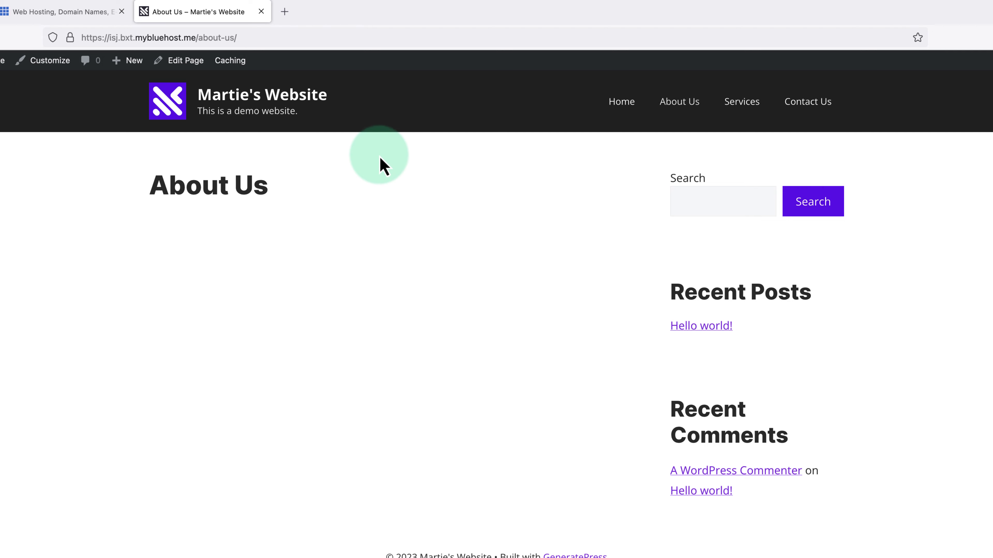
left_click(192, 66)
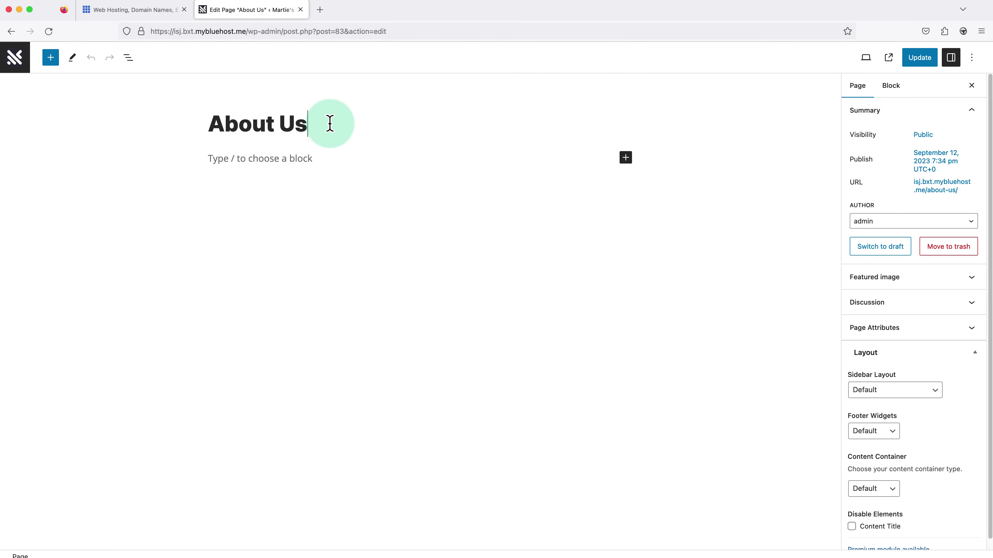
Try out the body text "This is the main text on my page..." below the About Us title and delete it.
mouse_move(328, 124)
left_mouse_down()
mouse_move(213, 124)
mouse_move(204, 133)
mouse_move(336, 128)
left_mouse_up()
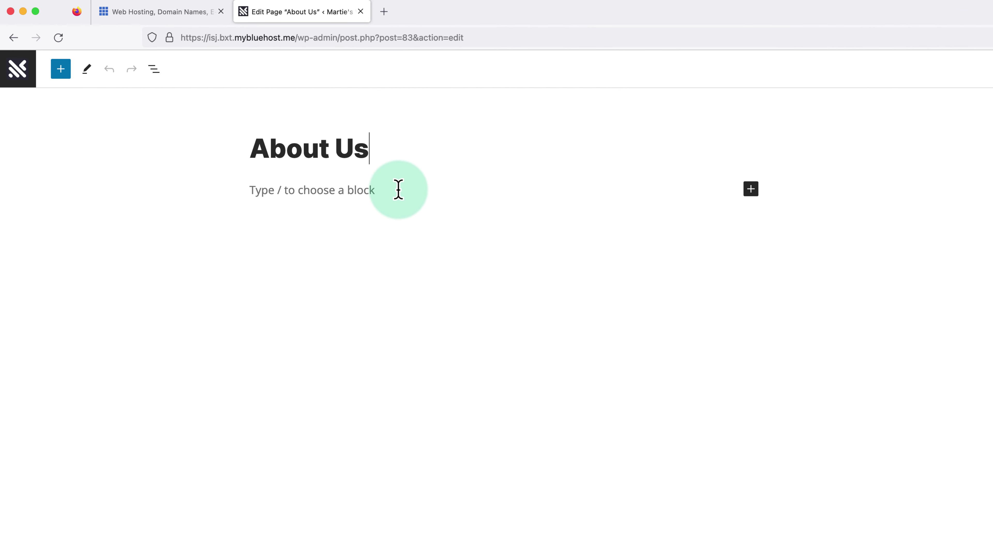
left_click(398, 189)
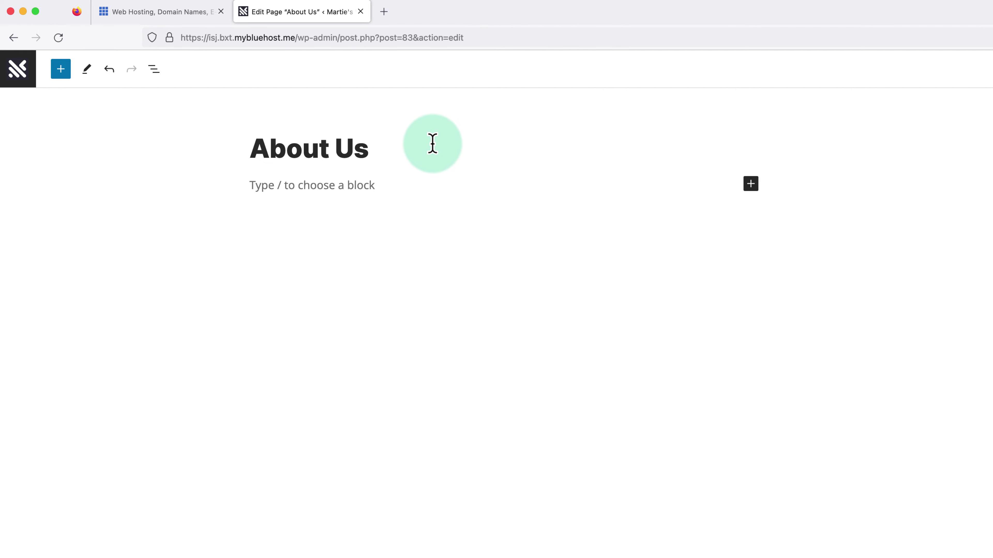
type("This is the main text on my page...")
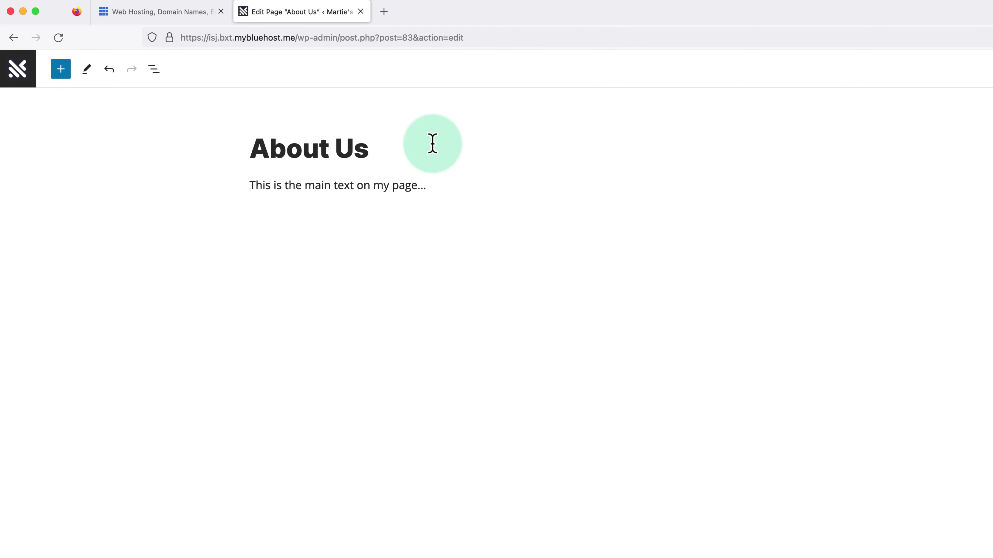
left_click_drag(445, 185, 239, 203)
key("BackSpace")
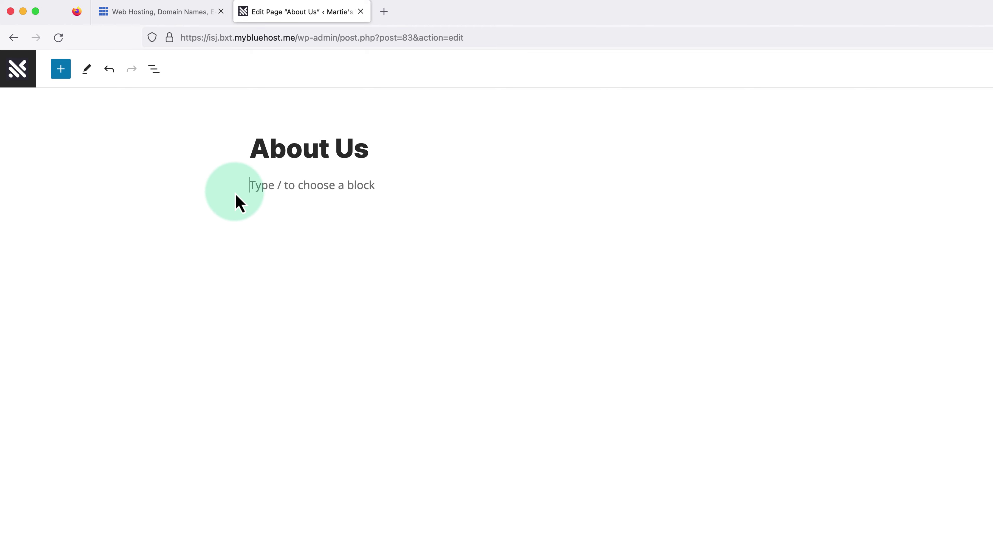
Paste the copied mission and services text into the empty body of the About Us page.
right_click(283, 185)
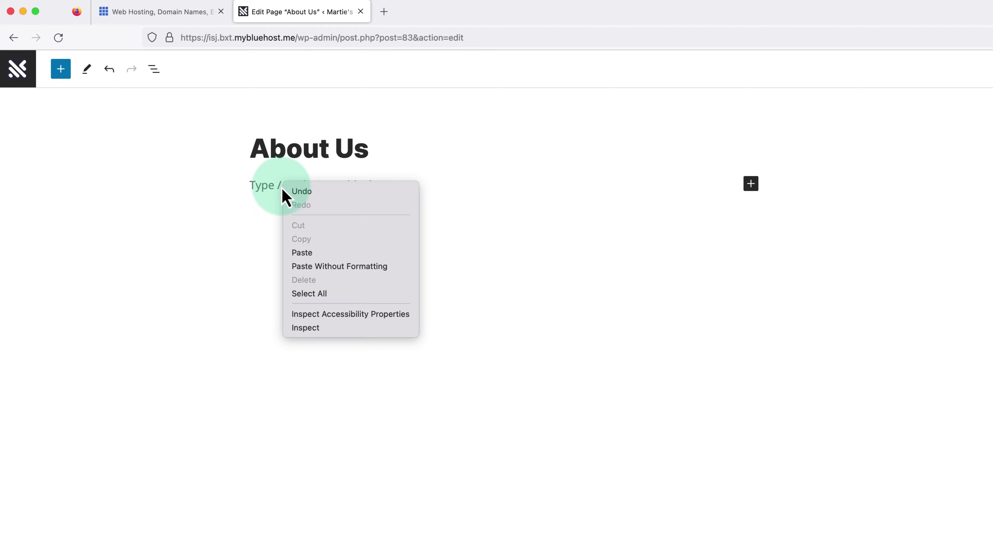
left_click(299, 253)
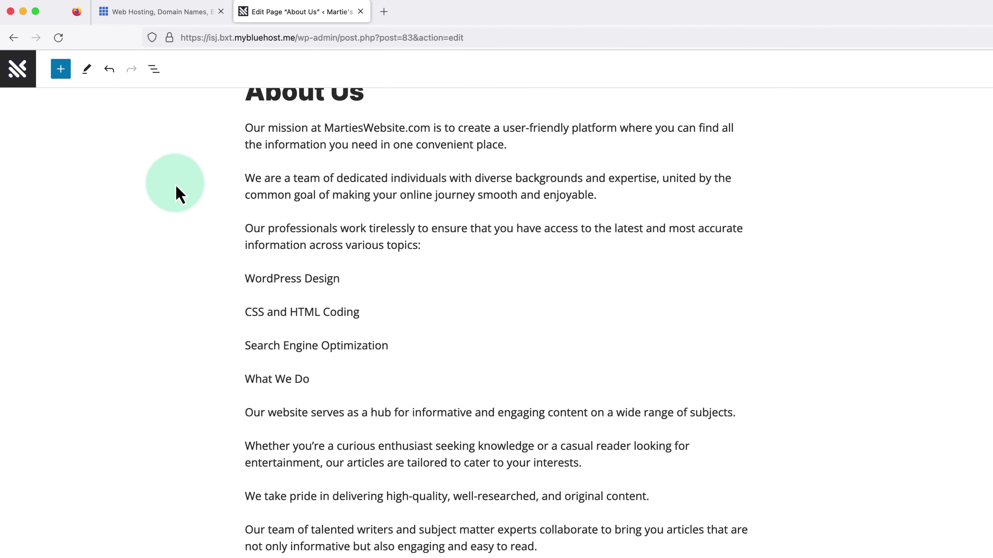
Turn the "What We Do" paragraph on the About Us page into a heading.
scroll(179, 194, "up", 2)
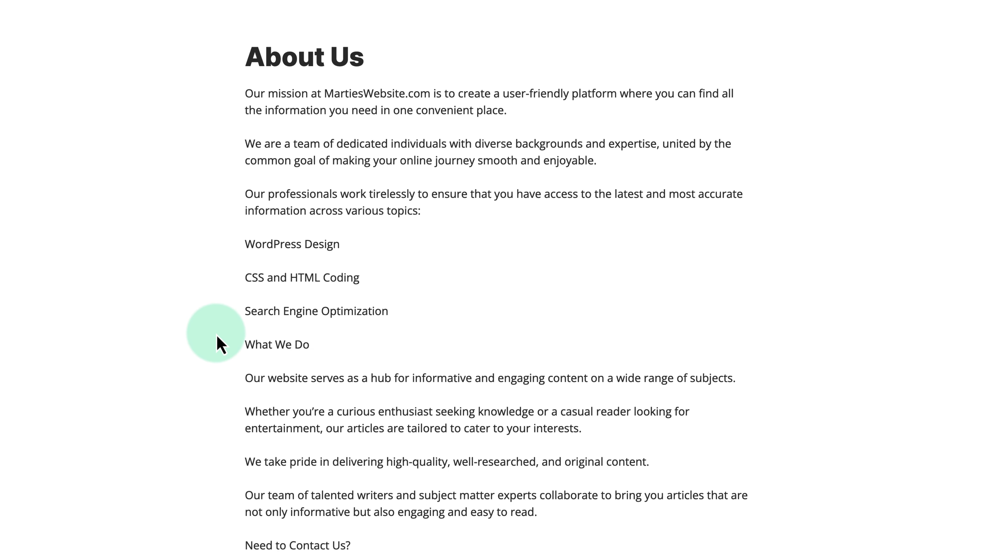
left_click(273, 346)
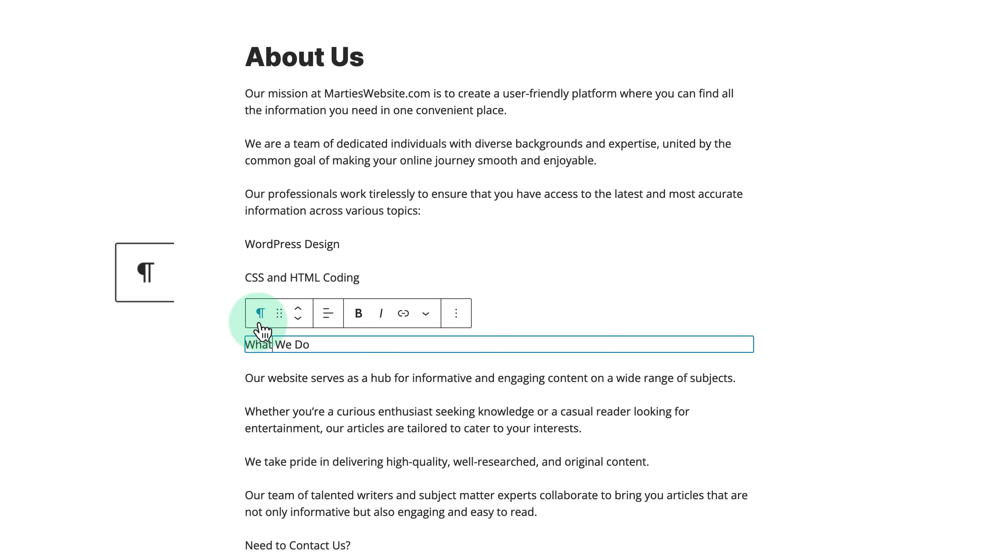
left_click(260, 314)
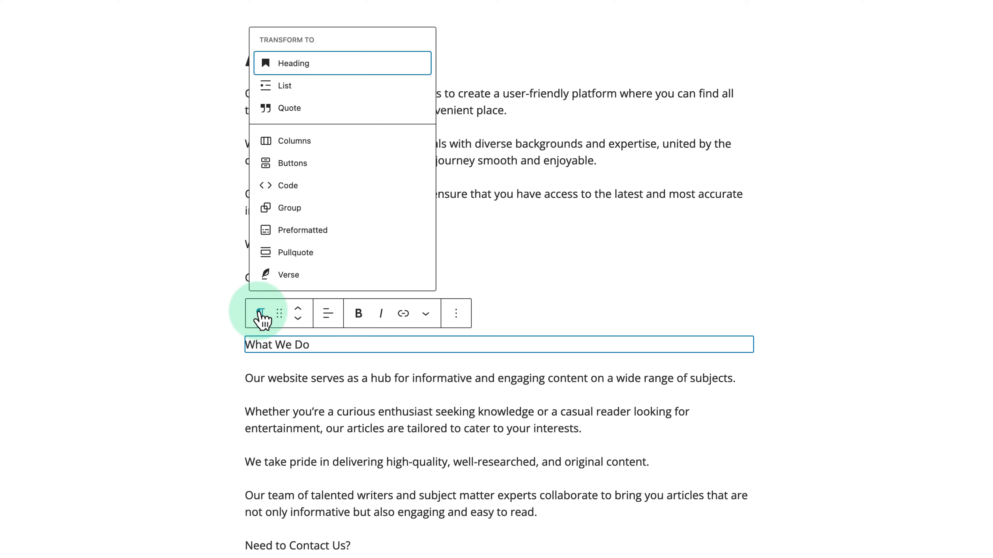
left_click(300, 72)
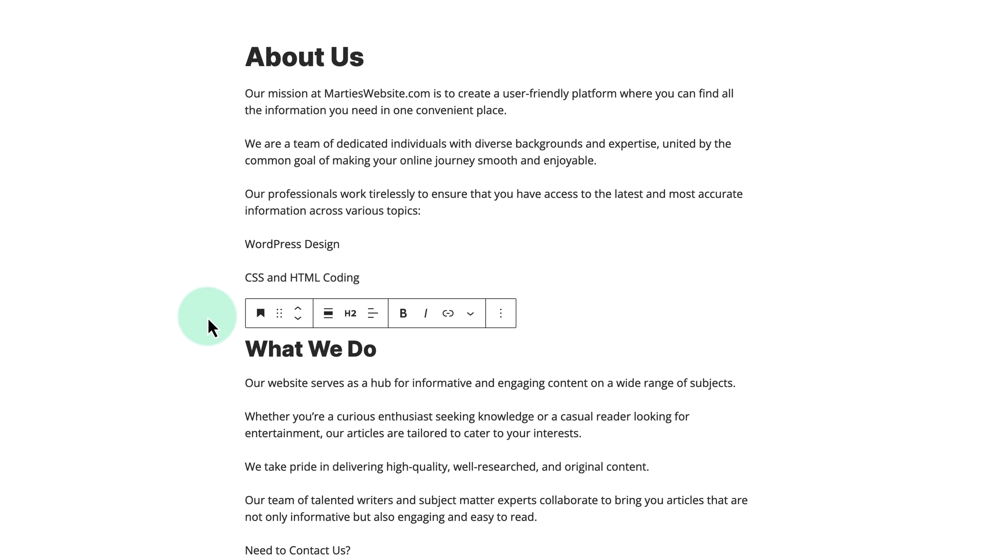
left_click(207, 355)
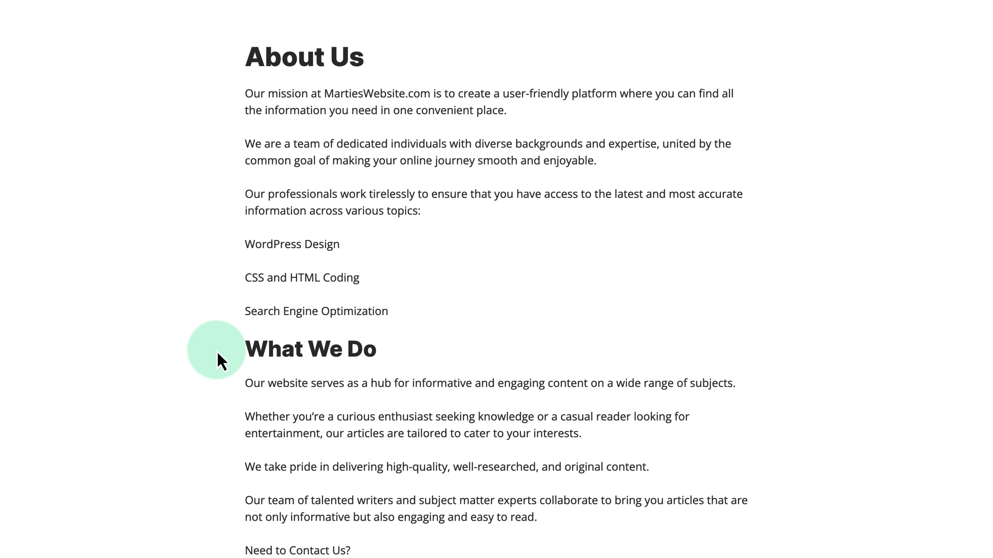
Set the level of the "What We Do" heading to H3.
left_click(293, 350)
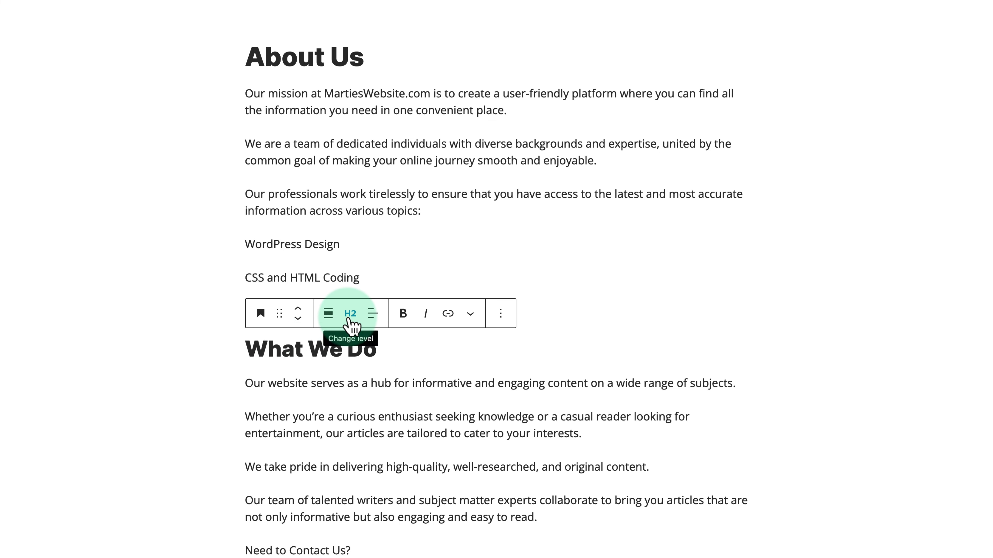
left_click(350, 316)
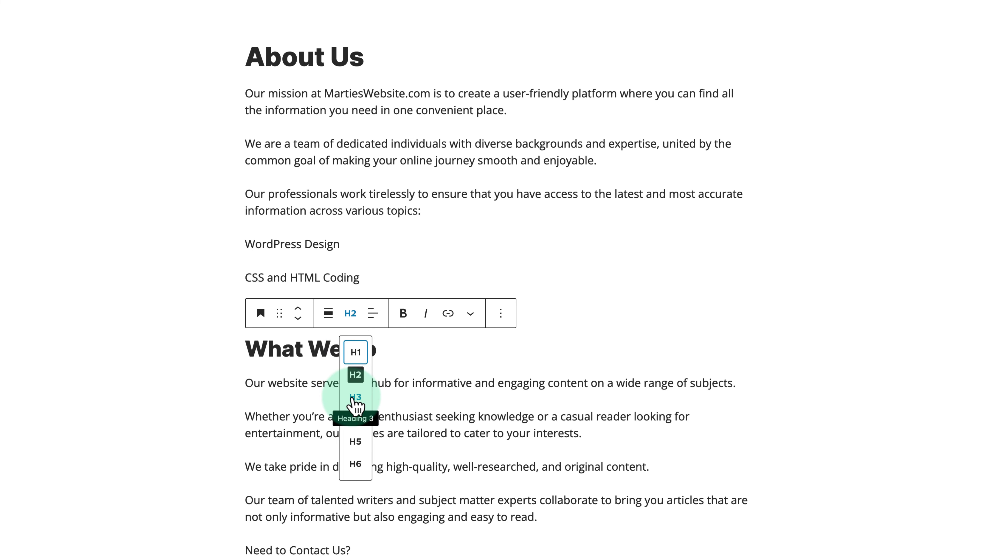
left_click(355, 398)
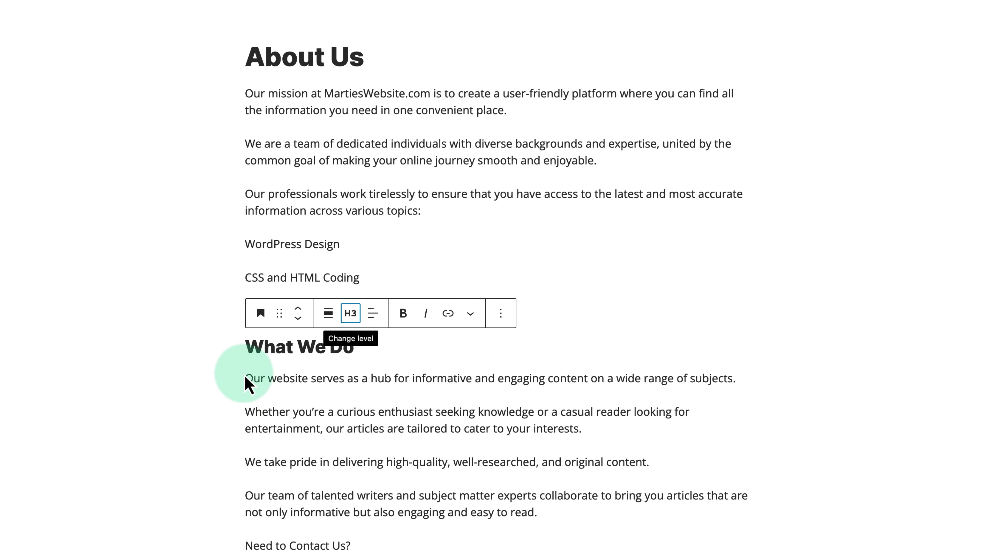
left_click(202, 333)
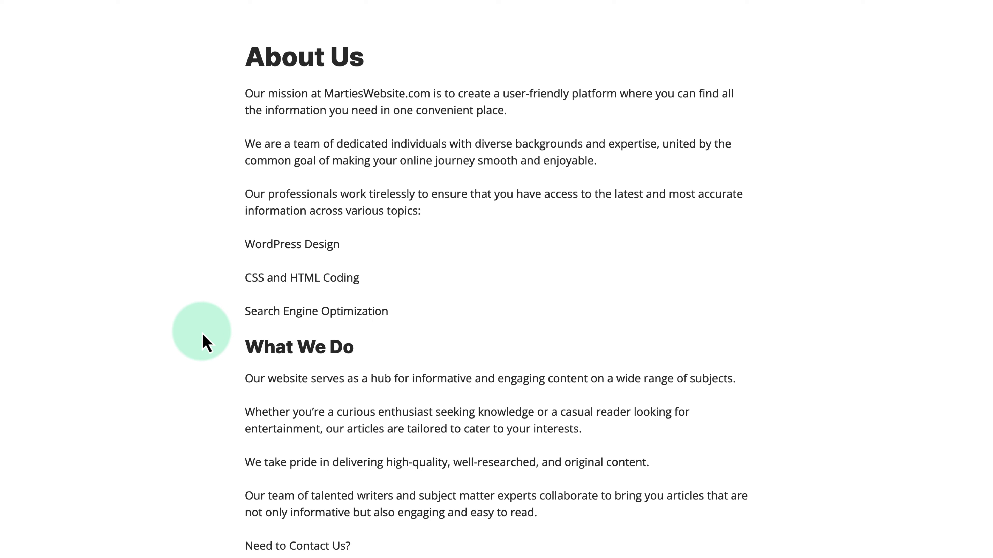
Turn the "Need to Contact Us?" paragraph into a heading with level H3.
scroll(204, 341, "down", 3)
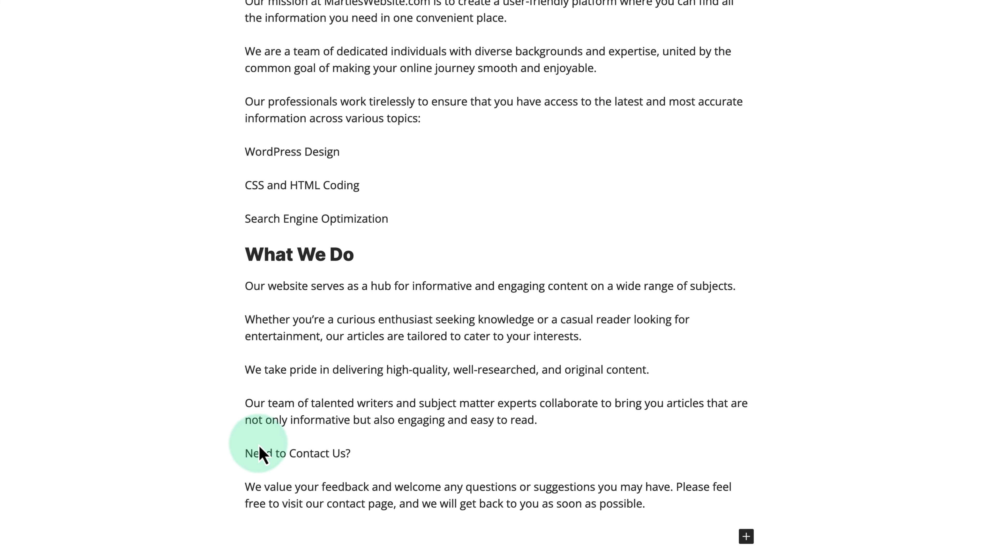
left_click(282, 455)
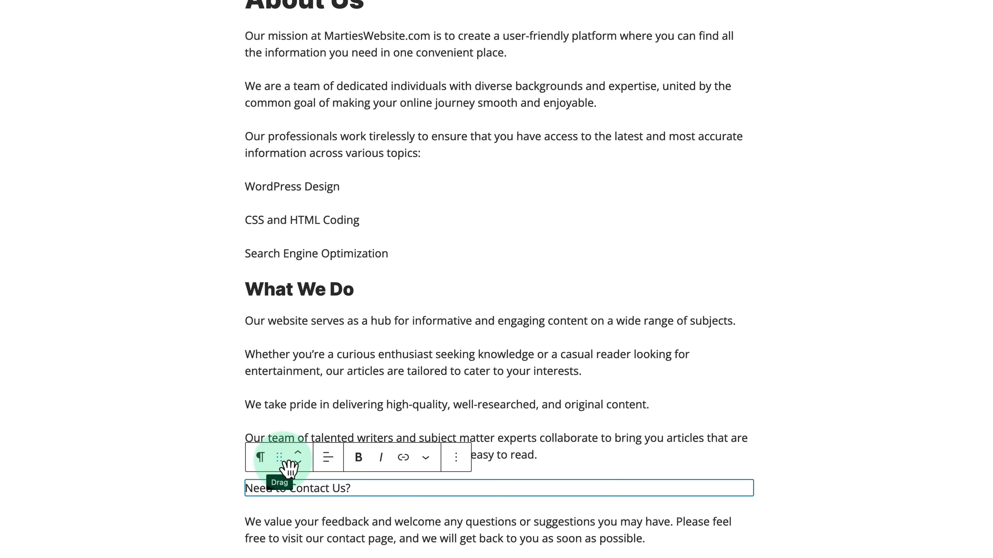
left_click(260, 458)
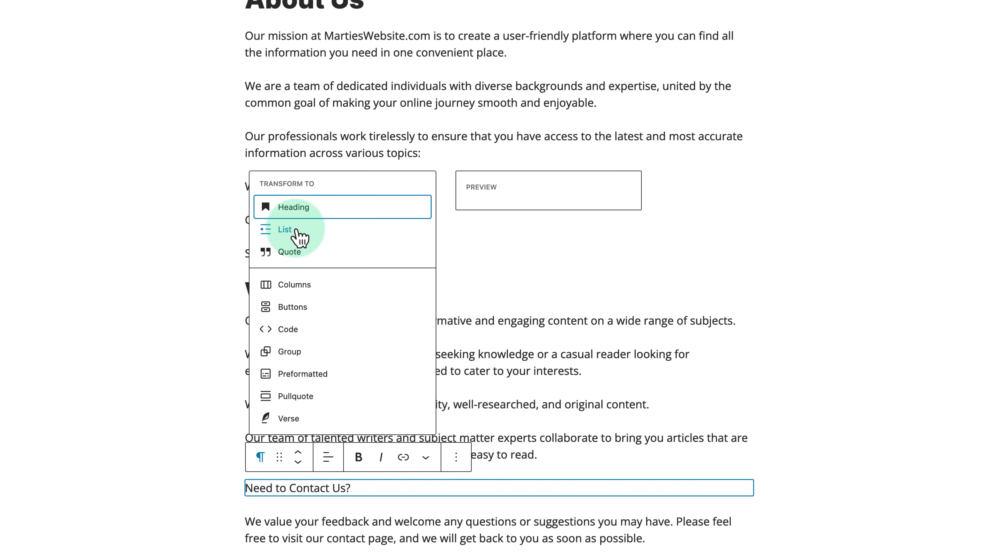
left_click(296, 212)
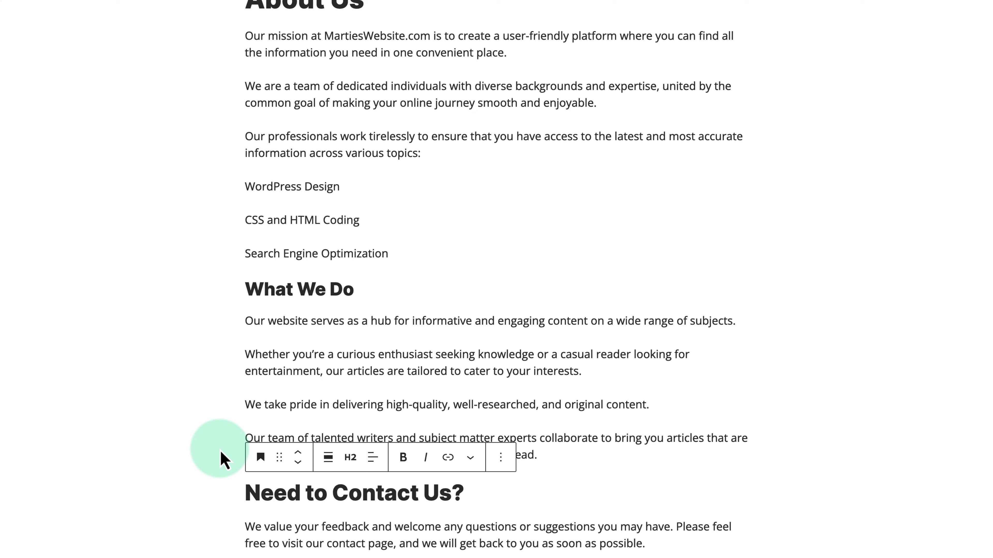
left_click(355, 464)
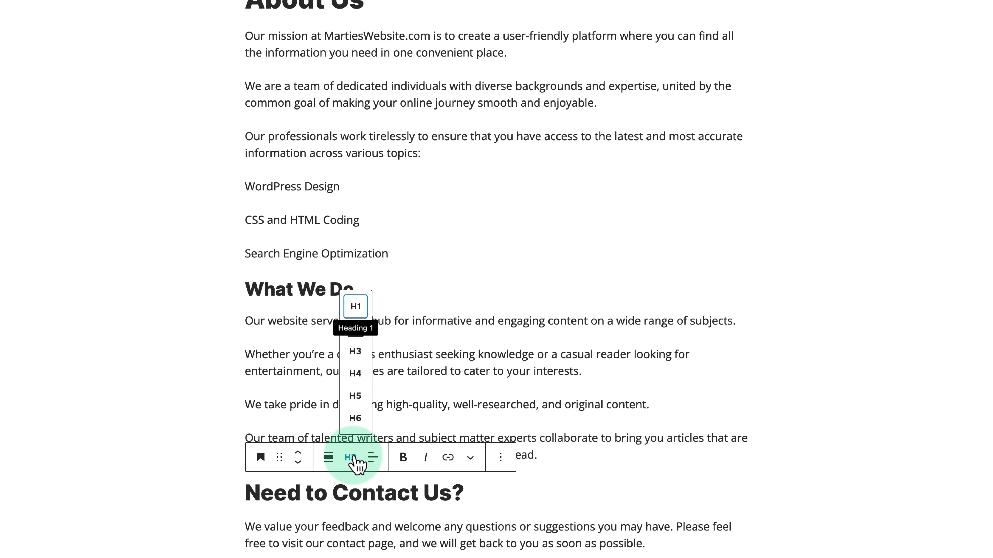
left_click(355, 351)
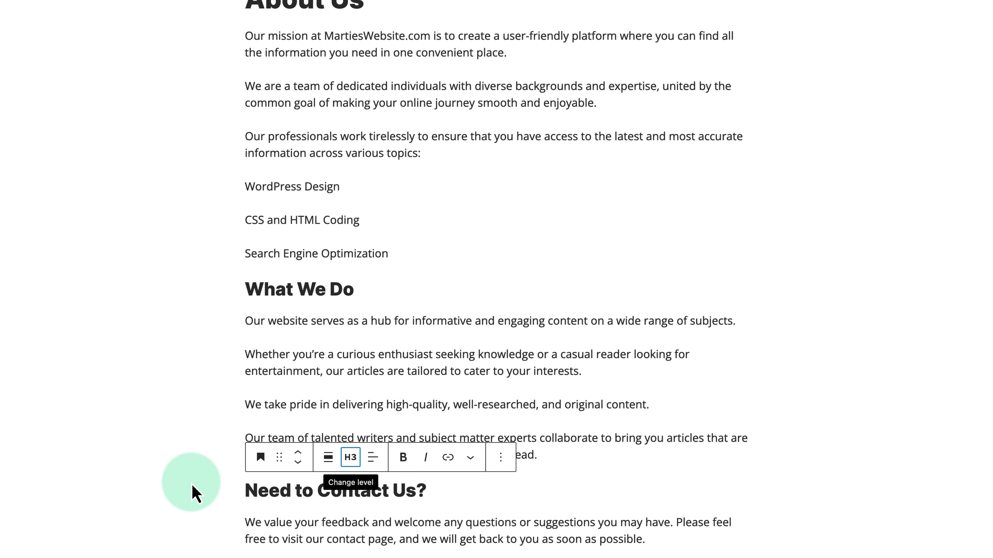
left_click(193, 491)
scroll(194, 493, "down", 2)
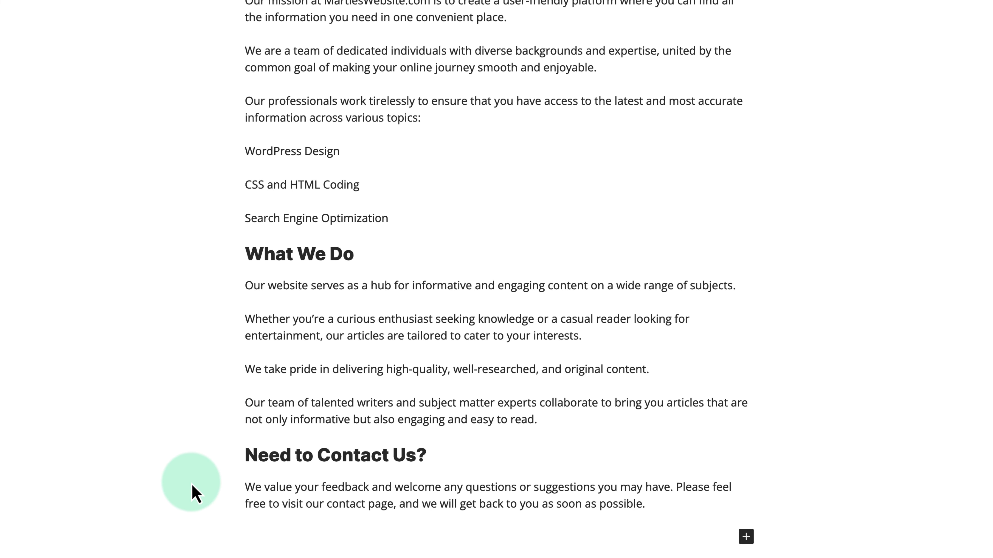
Convert the WordPress Design, CSS and HTML Coding, and Search Engine Optimization paragraphs into a bulleted list.
scroll(194, 494, "up", 5)
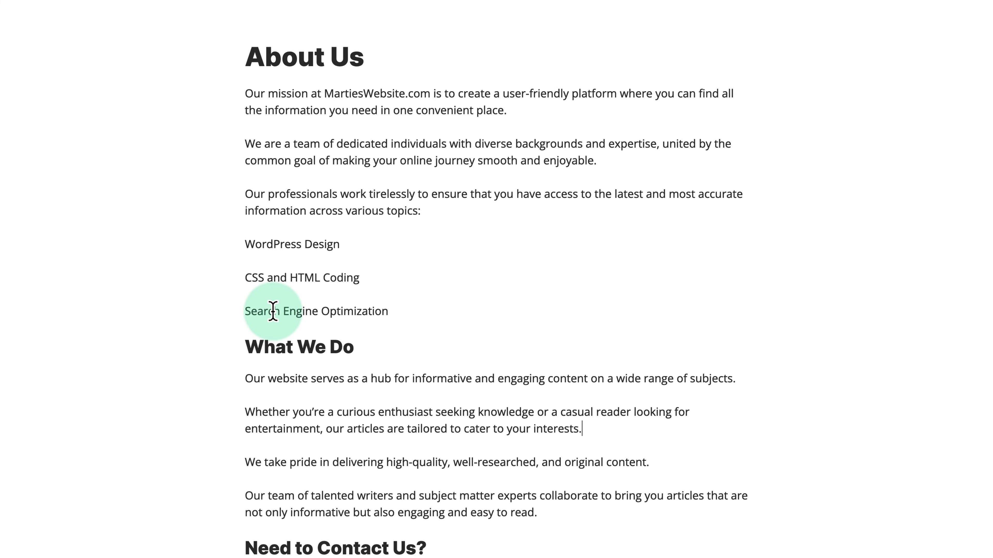
left_click_drag(393, 313, 242, 238)
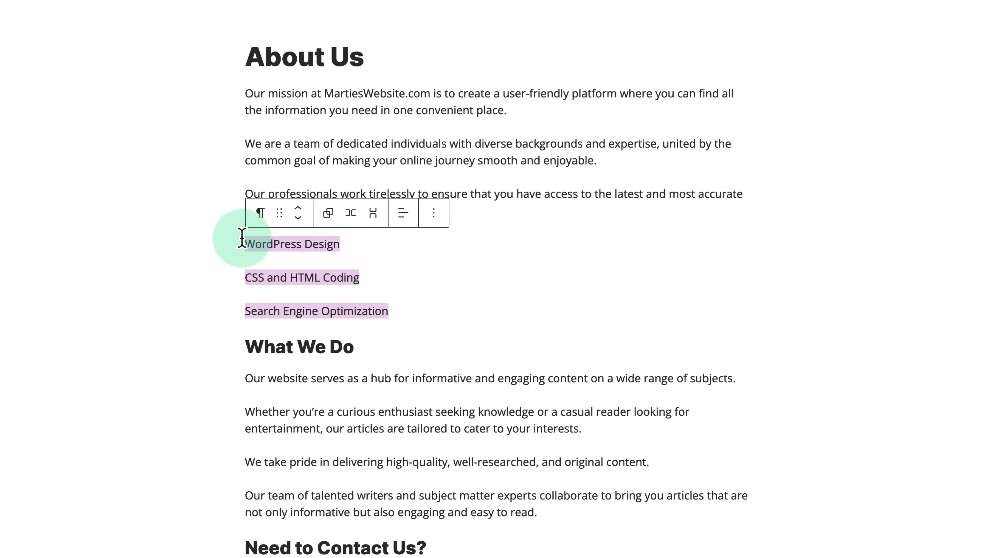
left_click(261, 219)
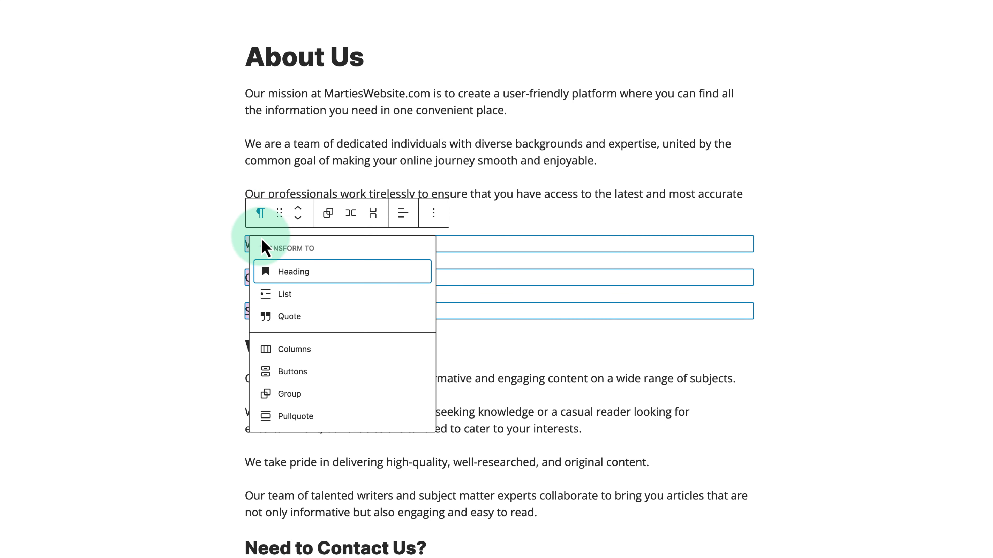
left_click(285, 298)
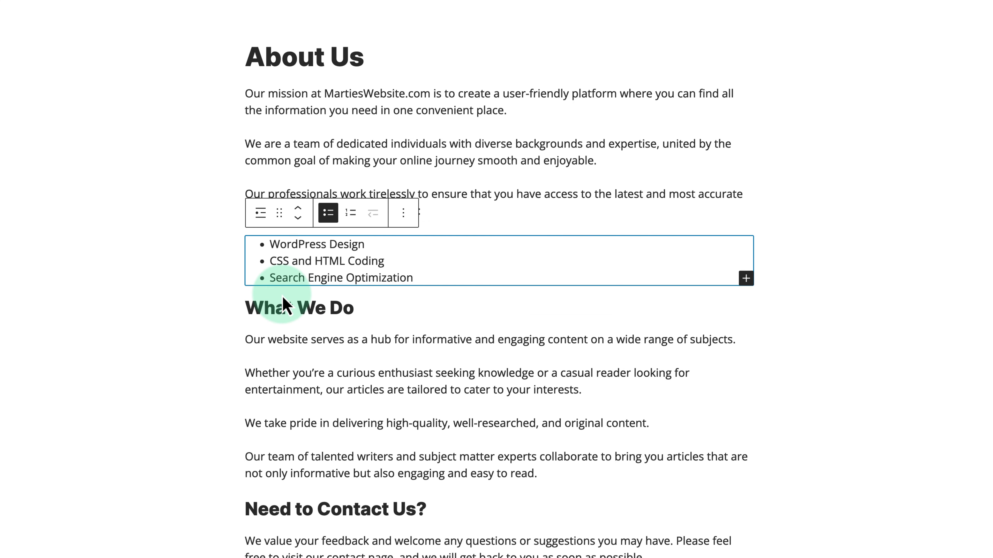
left_click(205, 260)
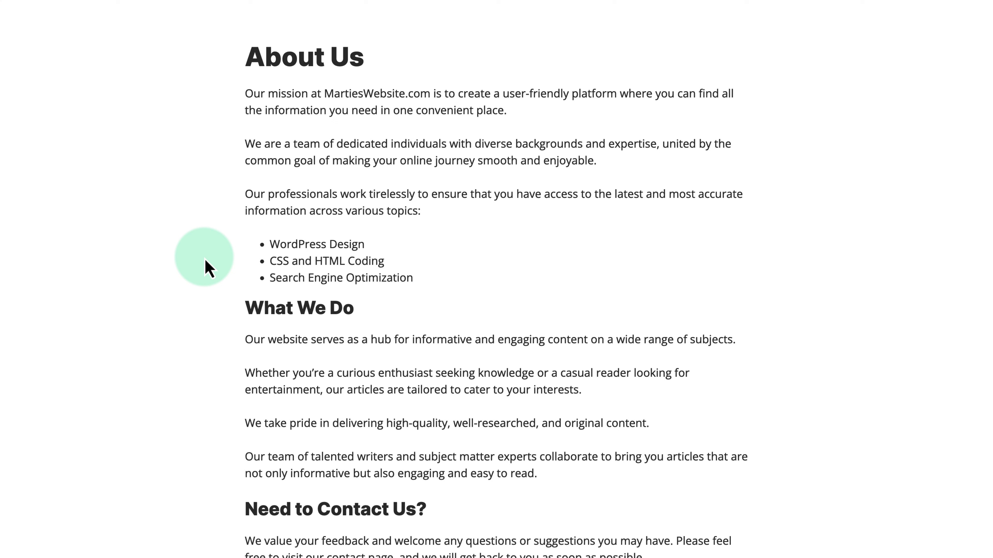
Try out numbering on the list of three topics and switch it back to bullets.
left_click(302, 262)
left_click(285, 234)
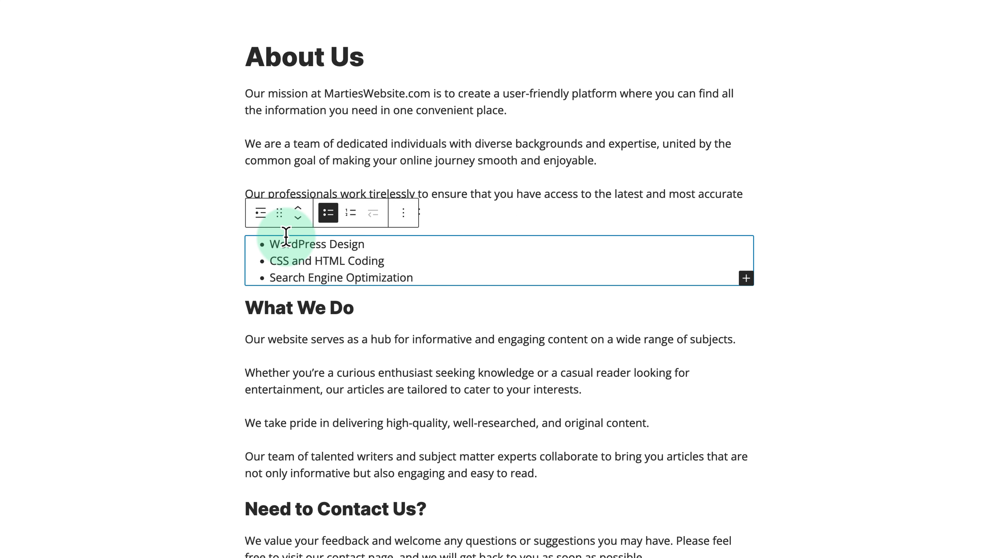
left_click(350, 213)
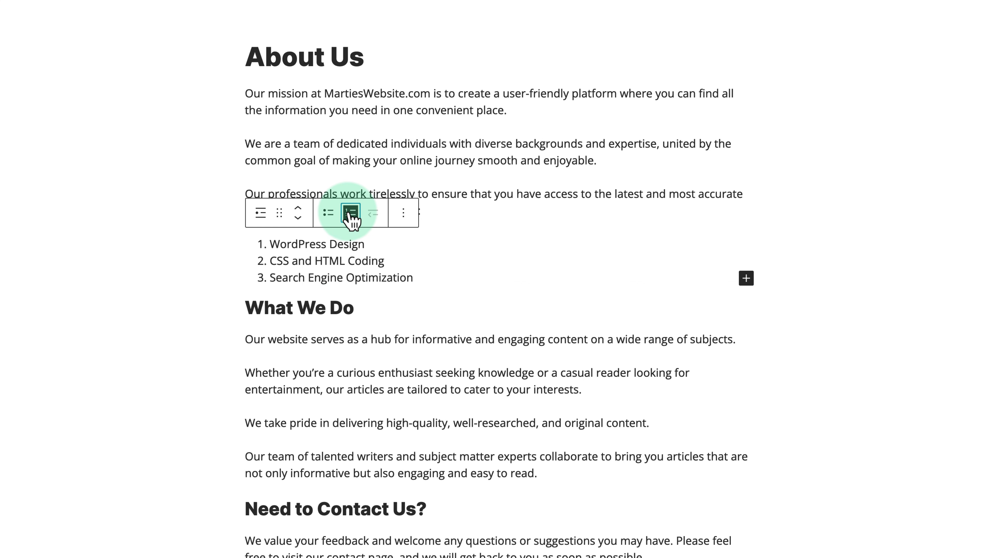
left_click(221, 258)
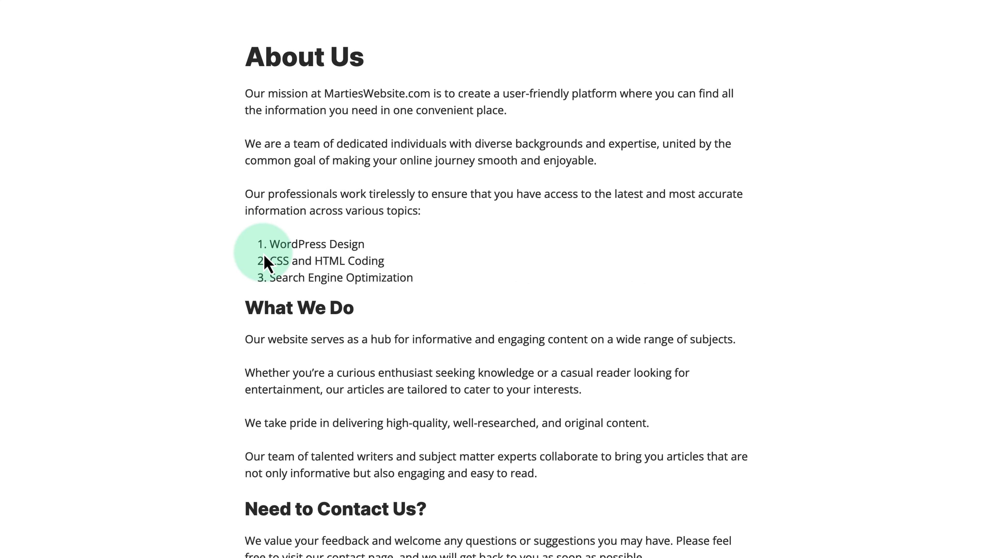
left_click(294, 260)
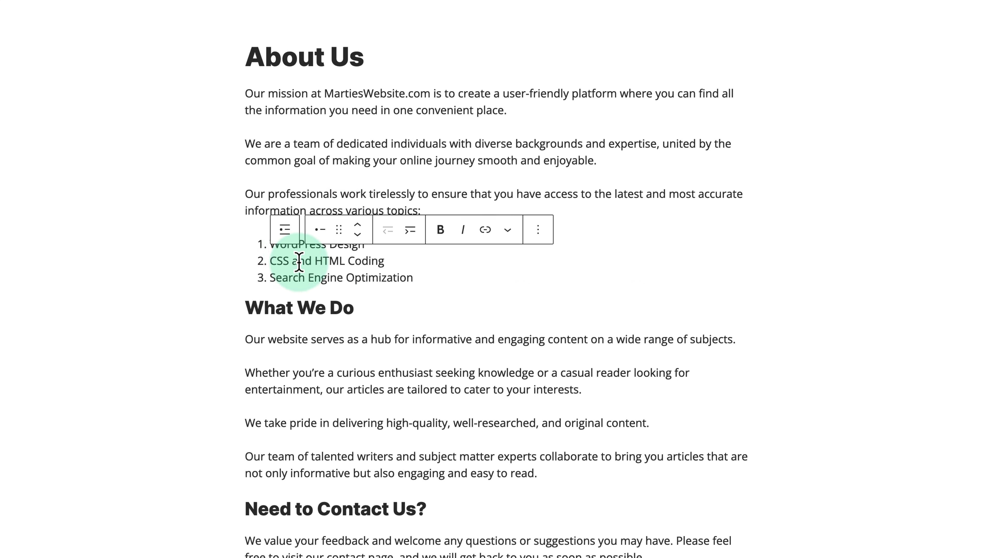
left_click(285, 229)
left_click(328, 213)
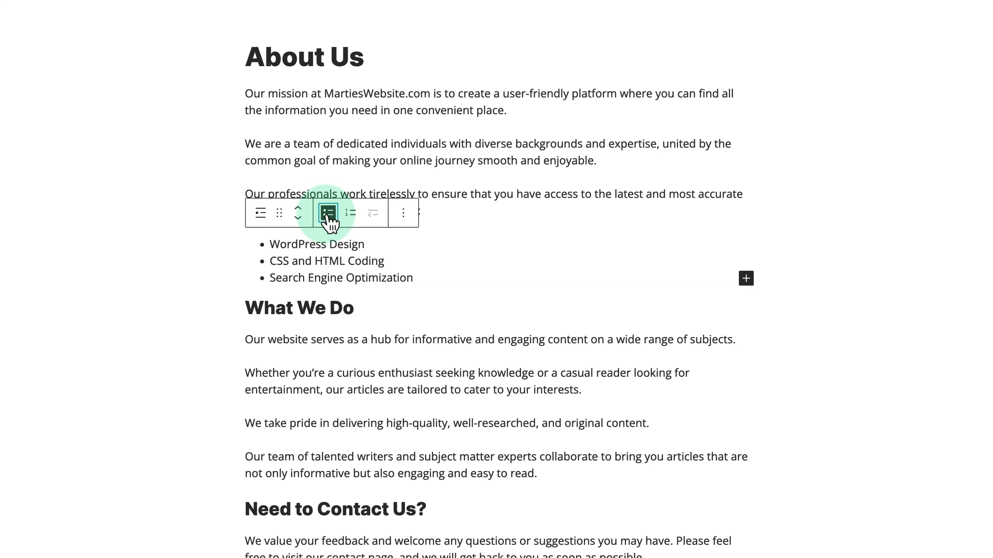
left_click(203, 260)
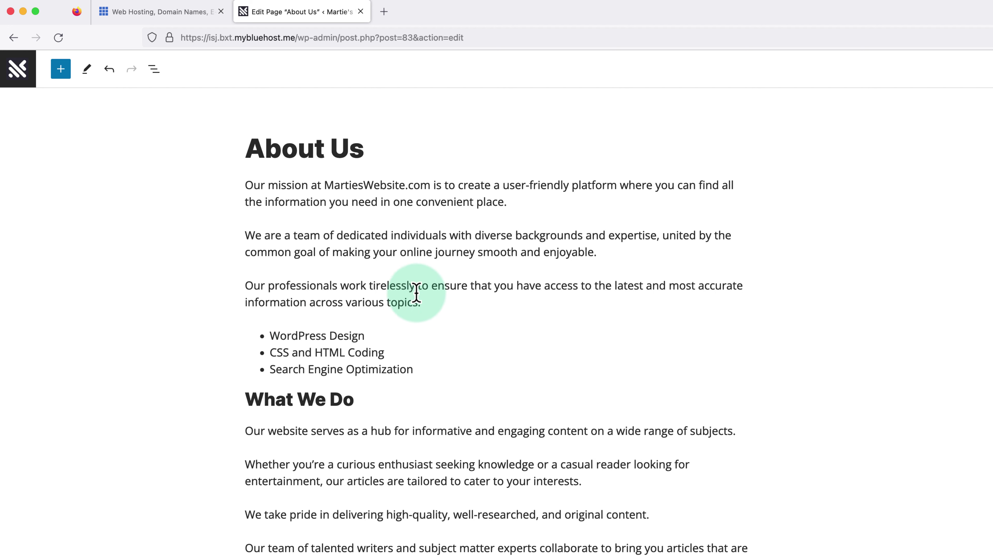
Insert an Image block below the paragraph that ends with "smooth and enjoyable.".
left_click(611, 255)
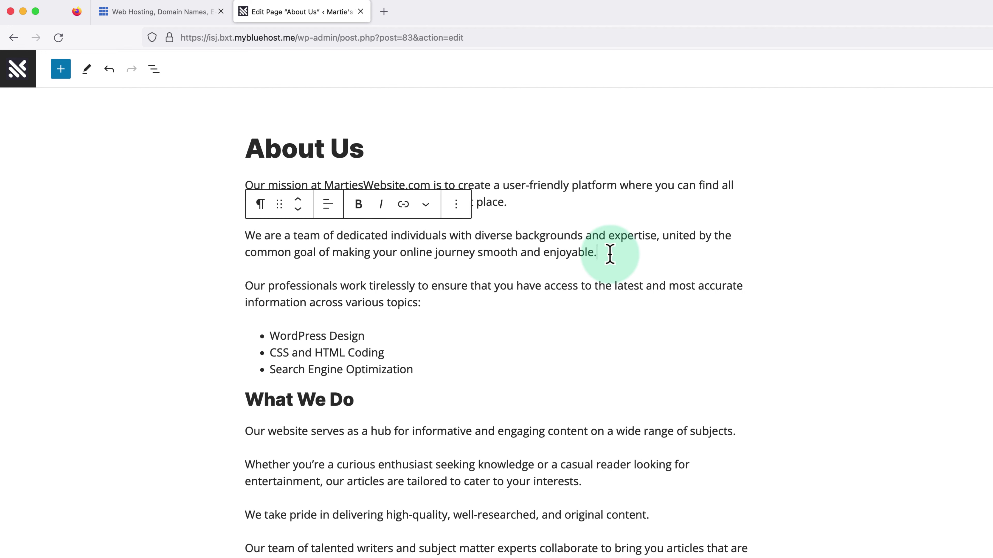
key("Return")
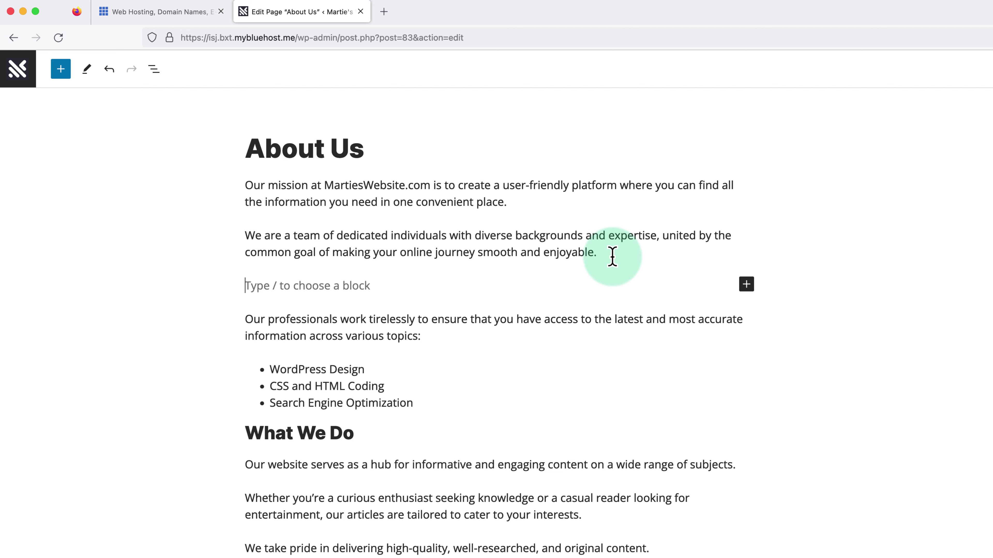
left_click(746, 284)
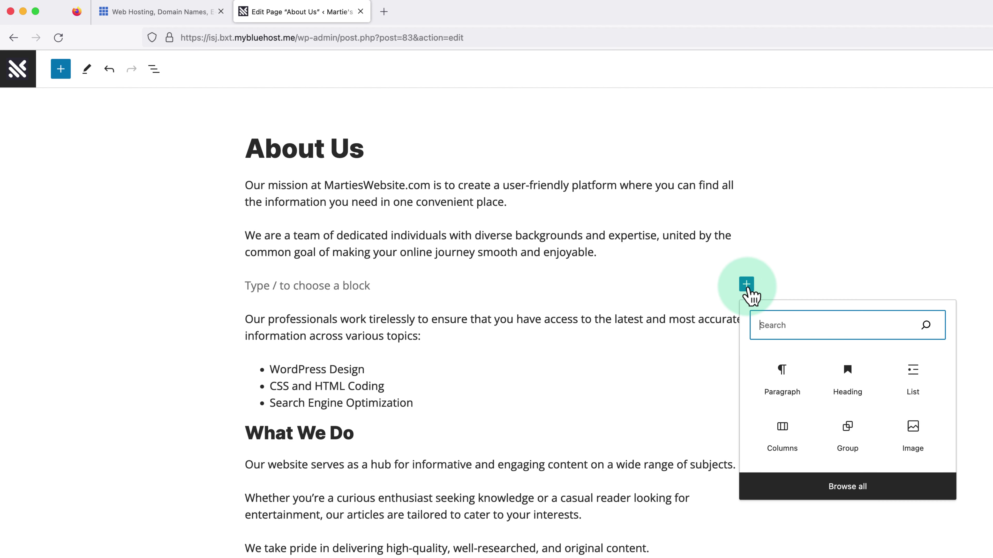
type("image")
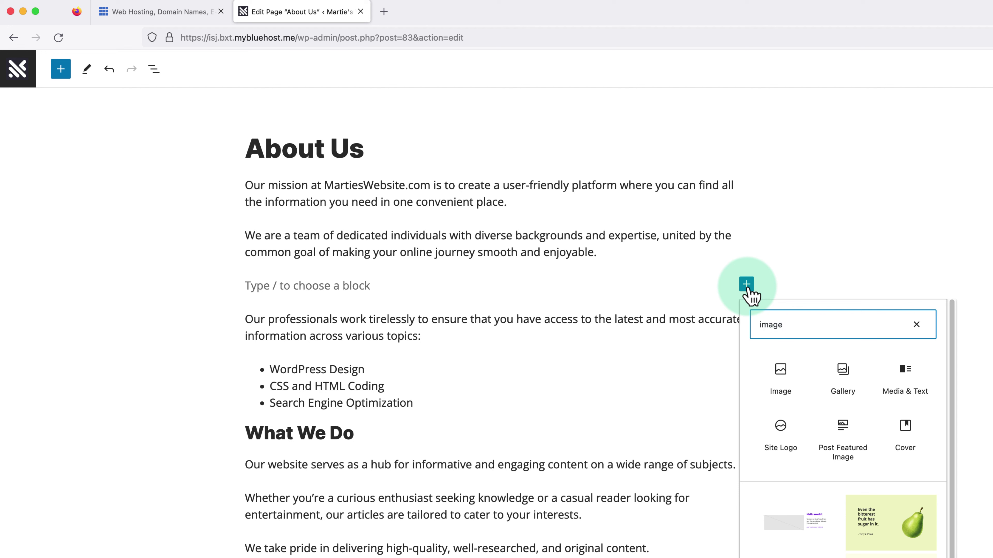
left_click(780, 376)
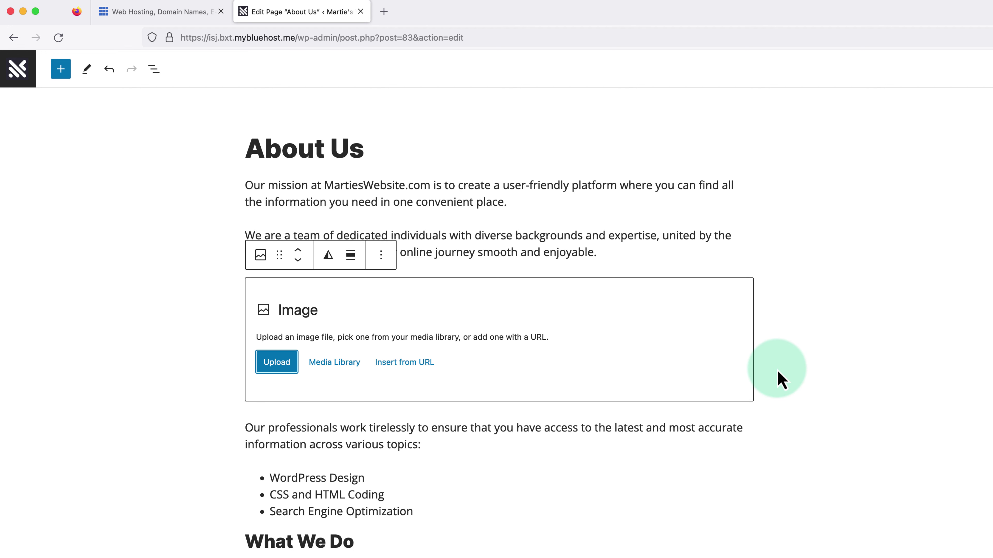
Upload "About Page (Image).png" from the Demo Website folder into the empty Image block.
left_click(284, 371)
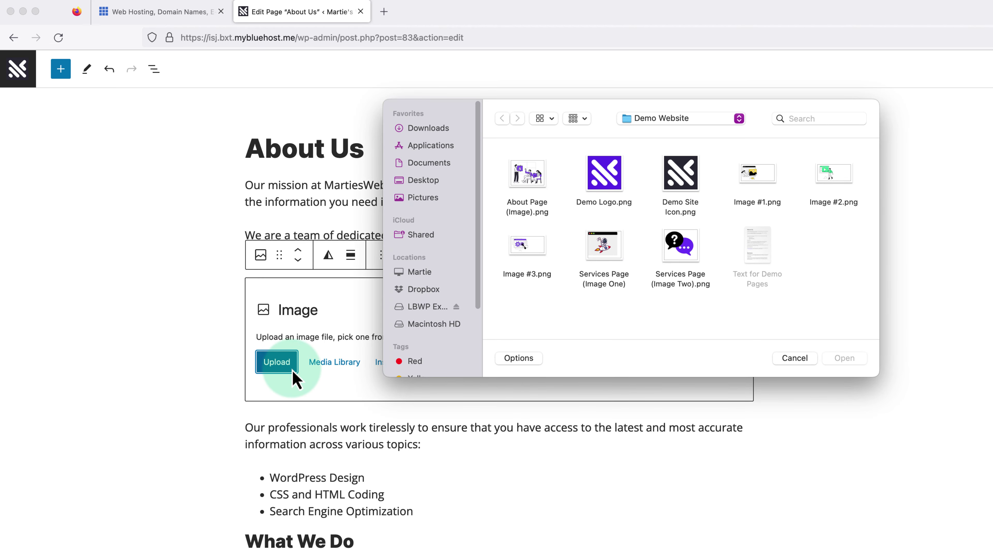
left_click(535, 182)
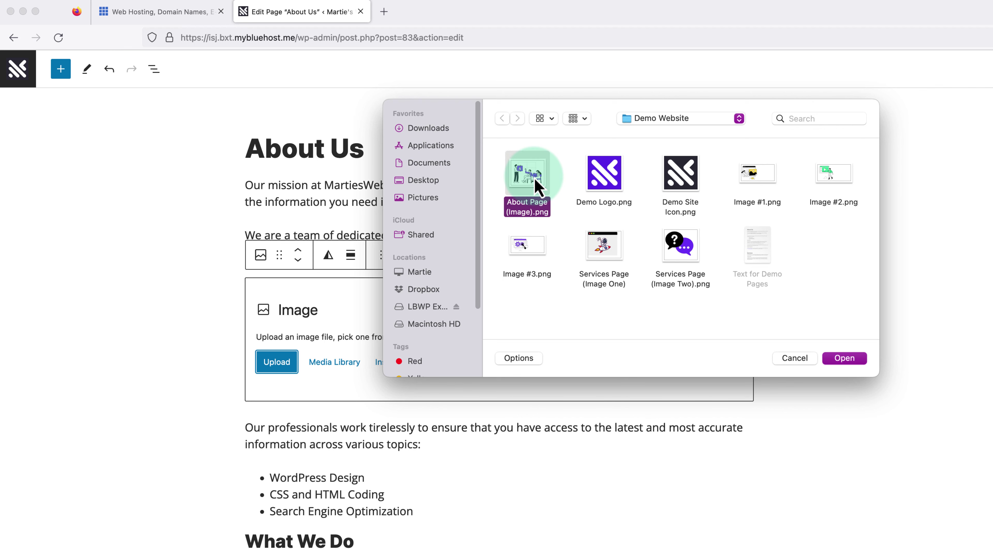
left_click(845, 362)
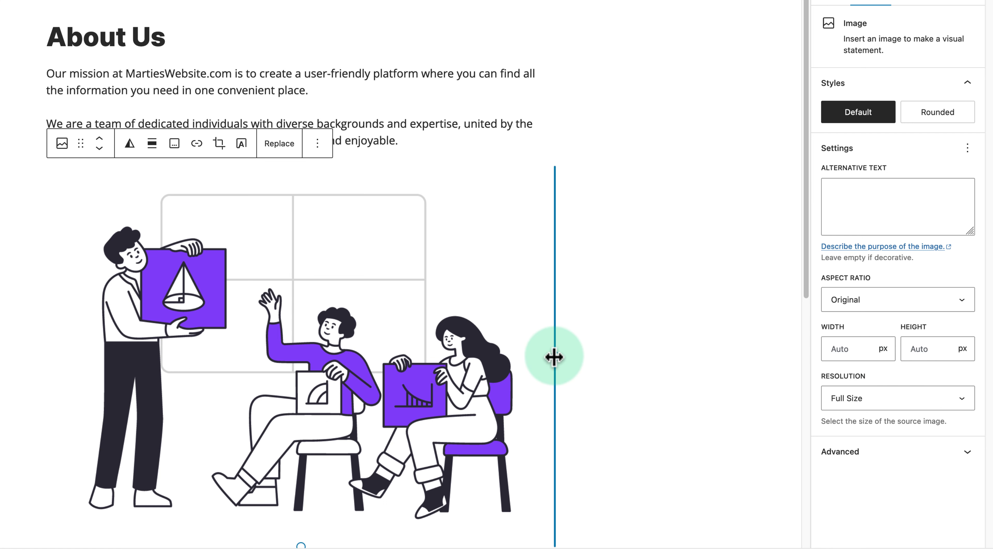
Scale the uploaded team illustration down proportionally to about 592 × 444 px.
left_click_drag(554, 358, 412, 307)
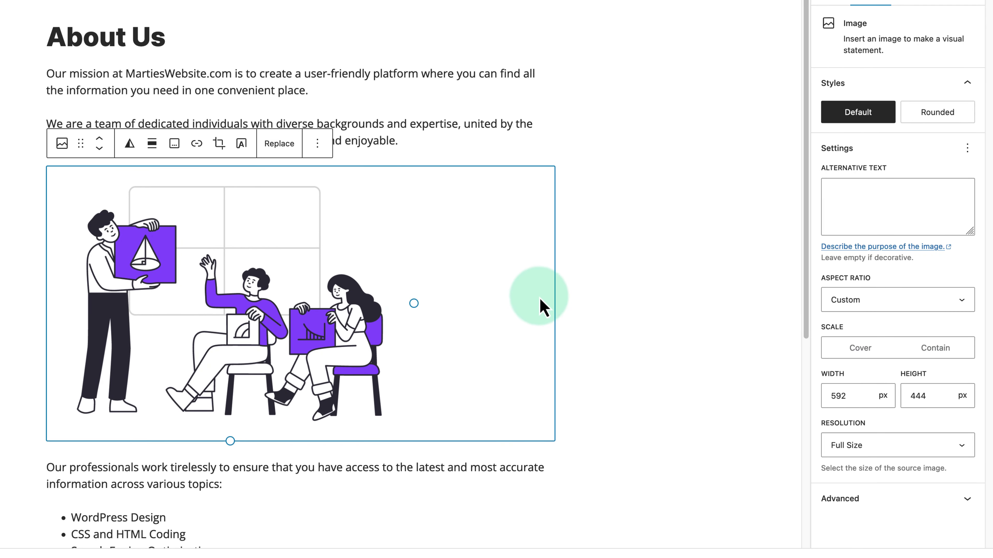
left_click(638, 305)
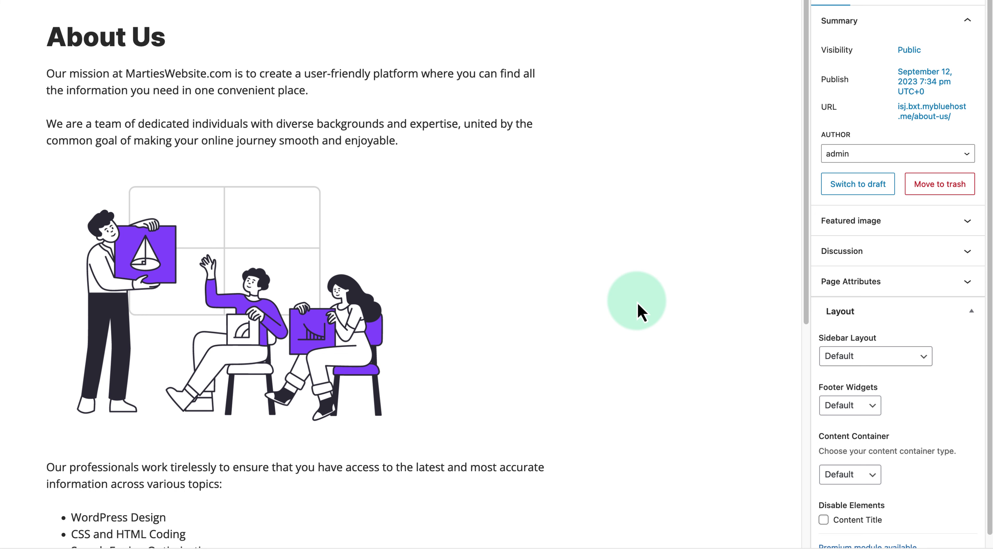
Link the words "visit our contact page" in the closing paragraph to the site's Contact Us page.
scroll(638, 306, "down", 9)
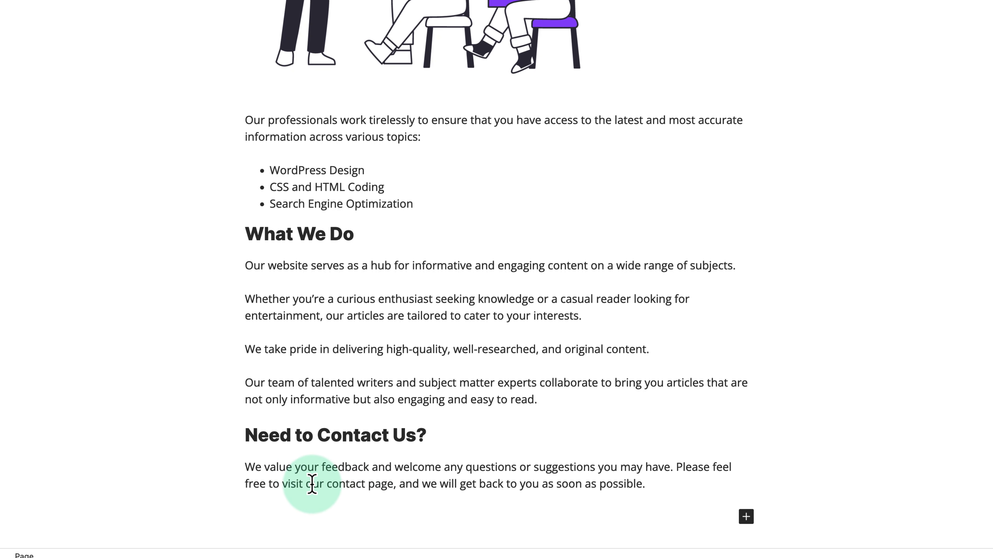
left_click(392, 486)
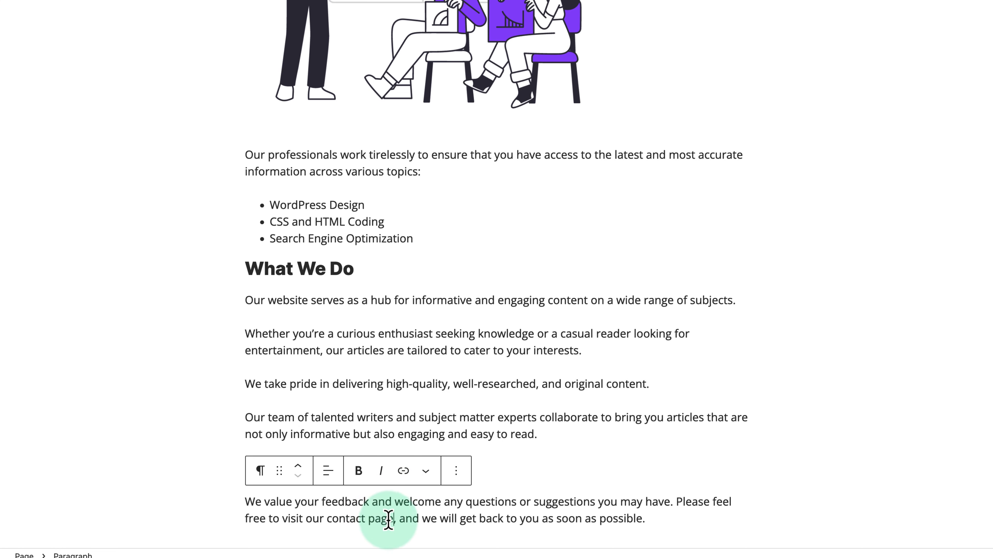
left_click_drag(393, 519, 282, 517)
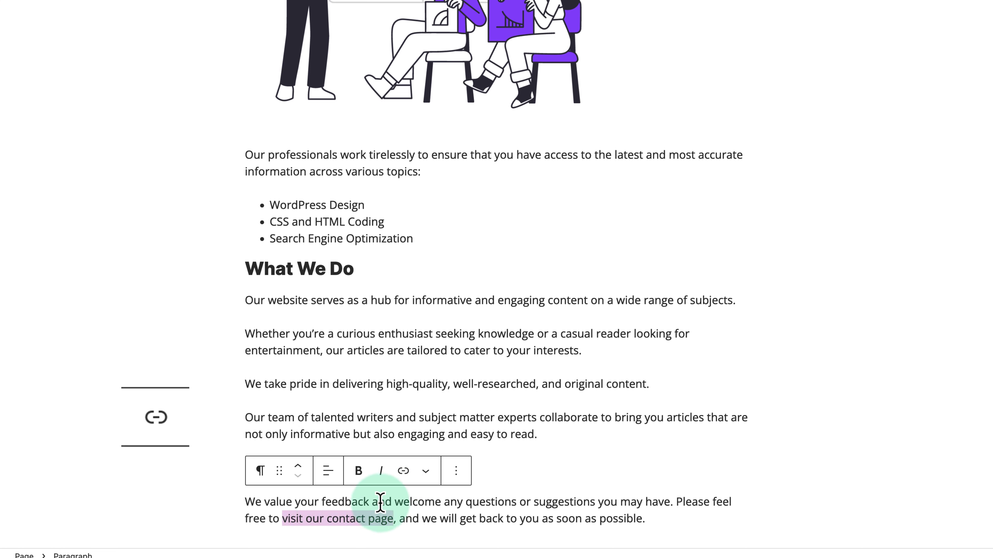
left_click(404, 472)
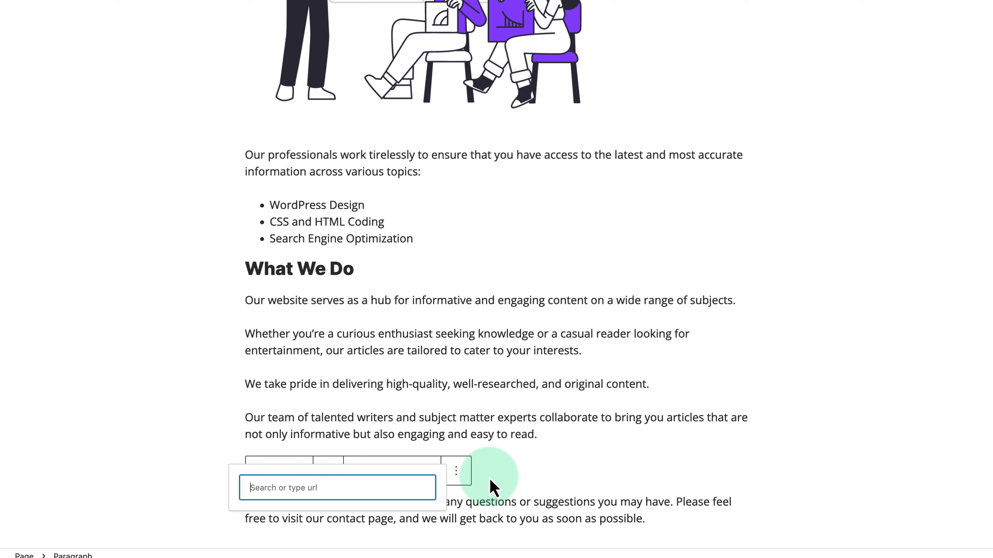
type("contact us")
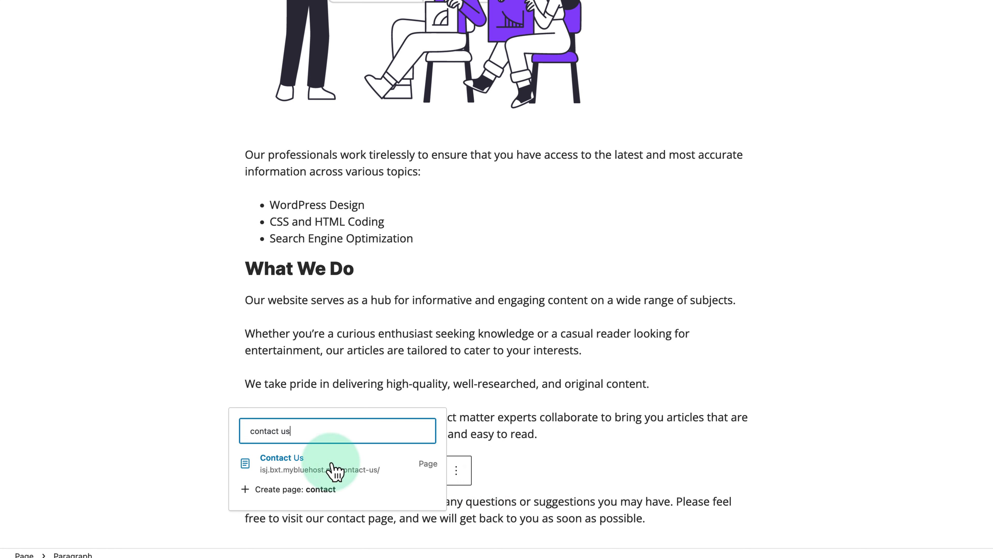
left_click(291, 466)
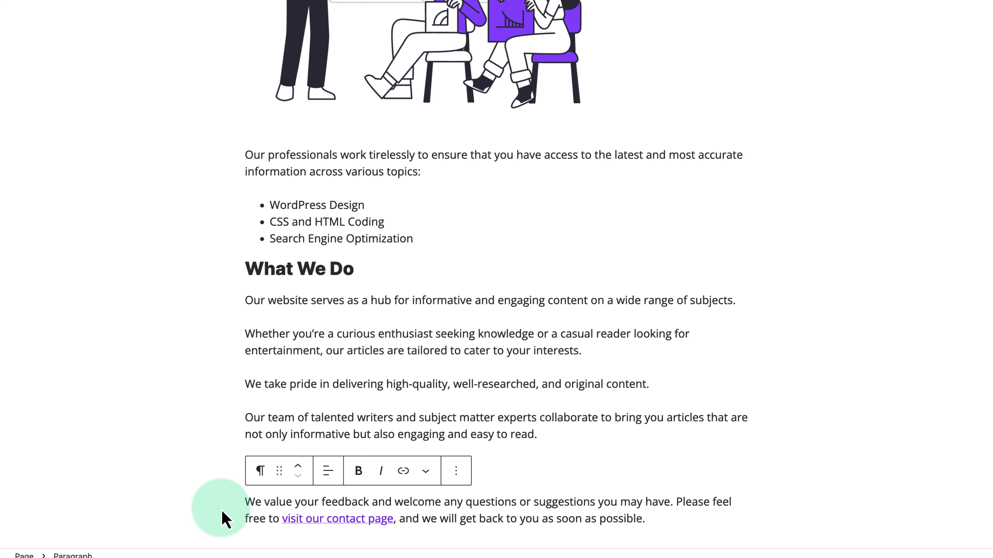
left_click(226, 520)
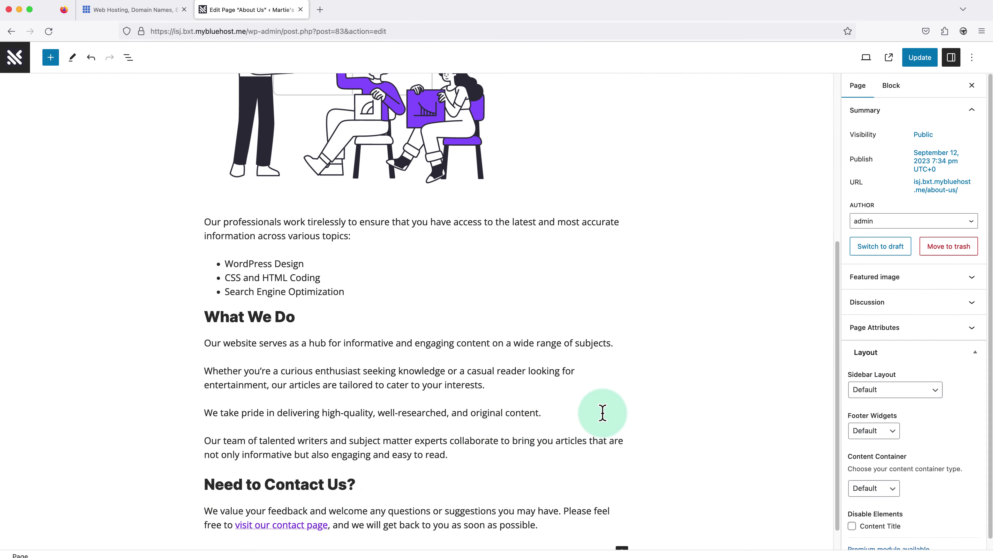
Preview the About Us page in a new tab and check its layout from the heading to the footer.
scroll(691, 417, "up", 8)
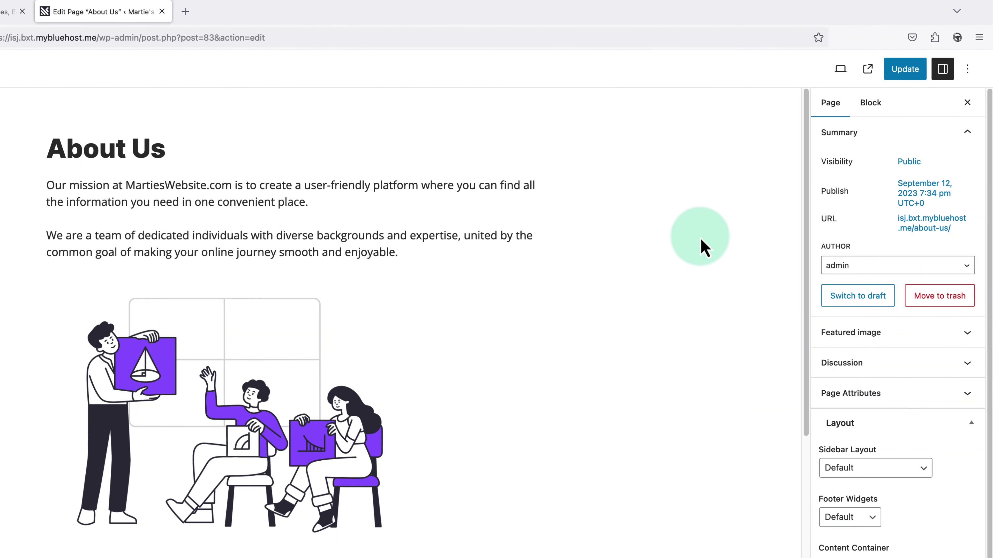
left_click(841, 70)
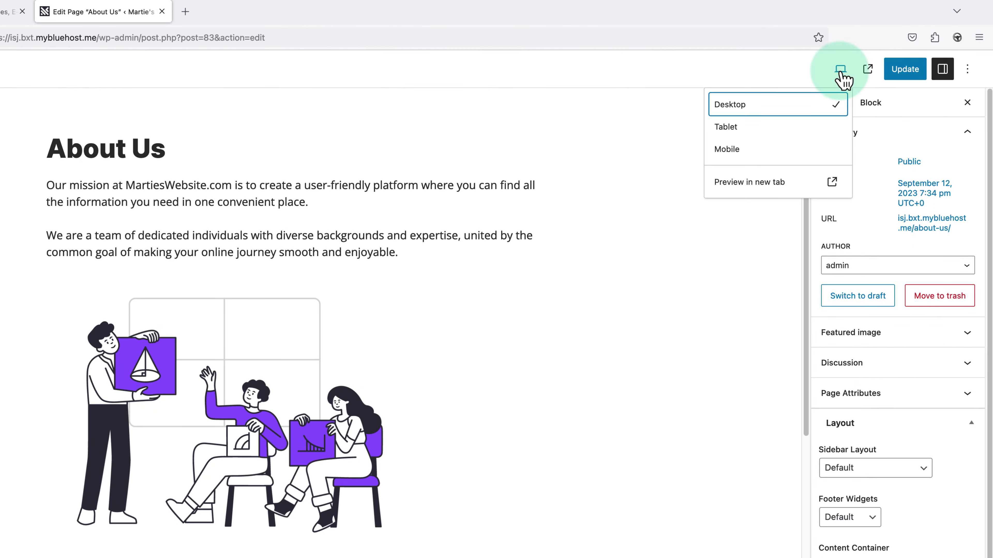
left_click(781, 182)
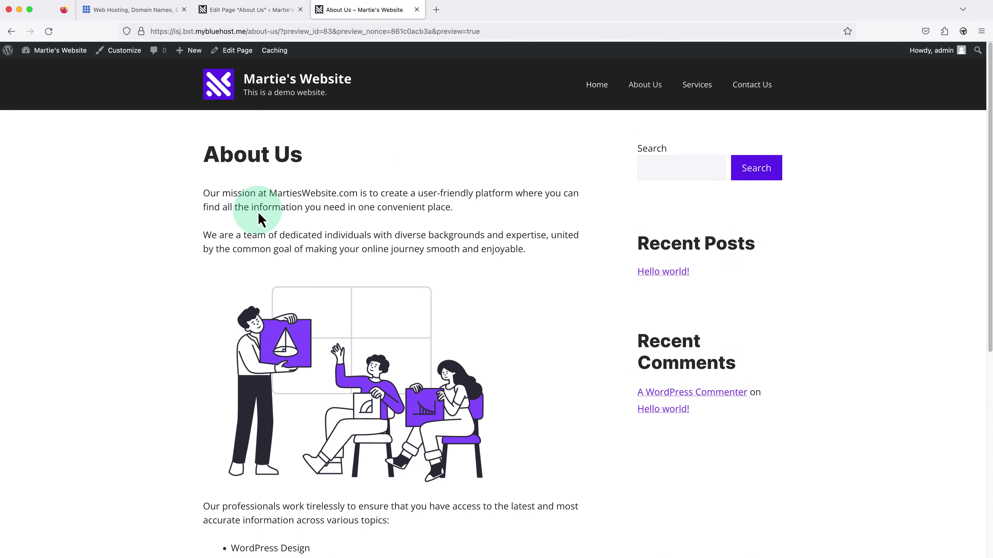
scroll(163, 260, "down", 5)
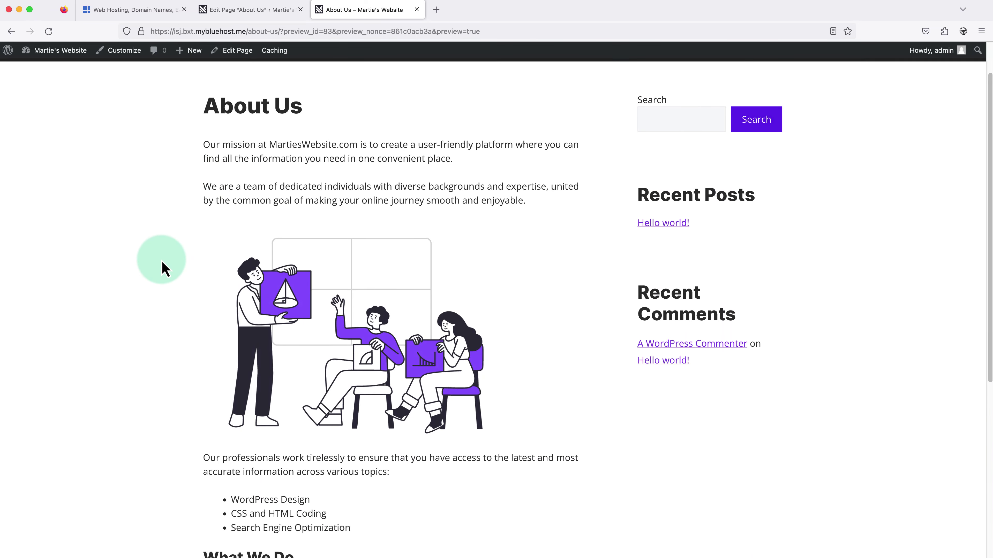
scroll(164, 268, "down", 6)
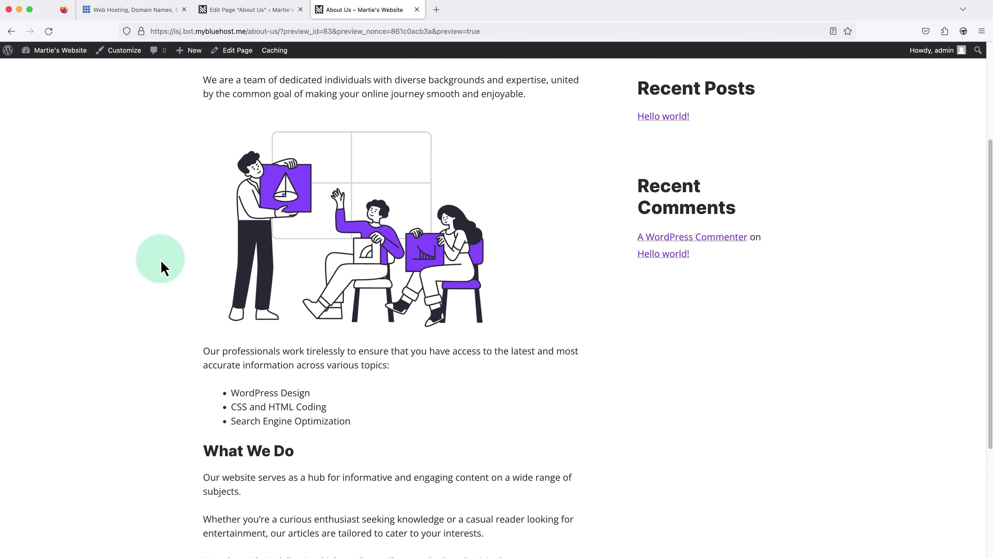
scroll(163, 269, "down", 6)
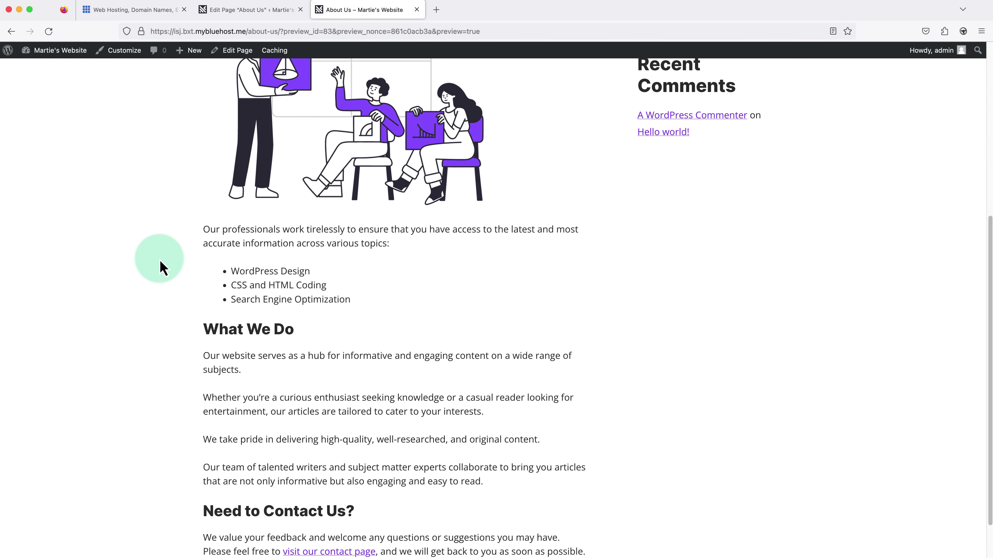
scroll(163, 269, "down", 1)
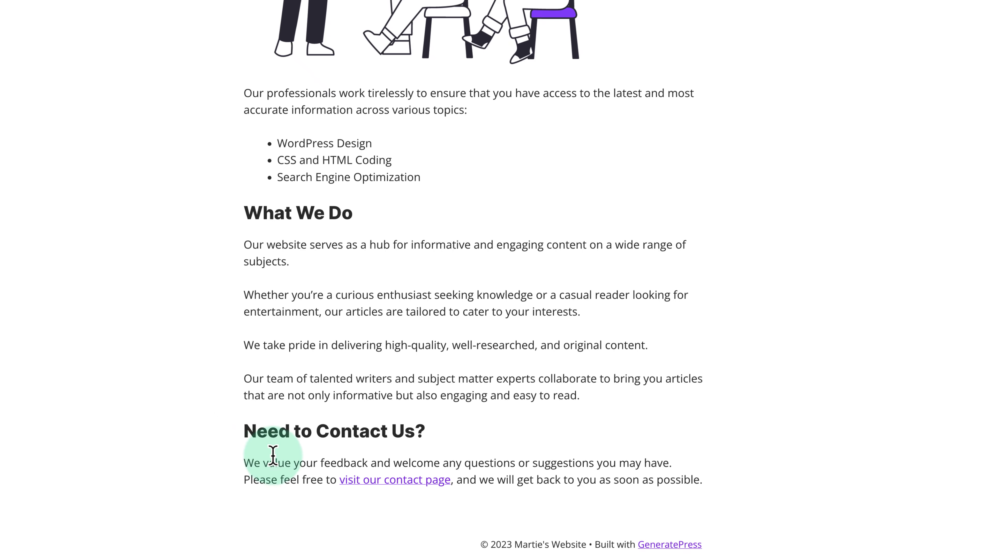
Test the "visit our contact page" link in the preview, return to About Us and close the preview.
left_click(392, 485)
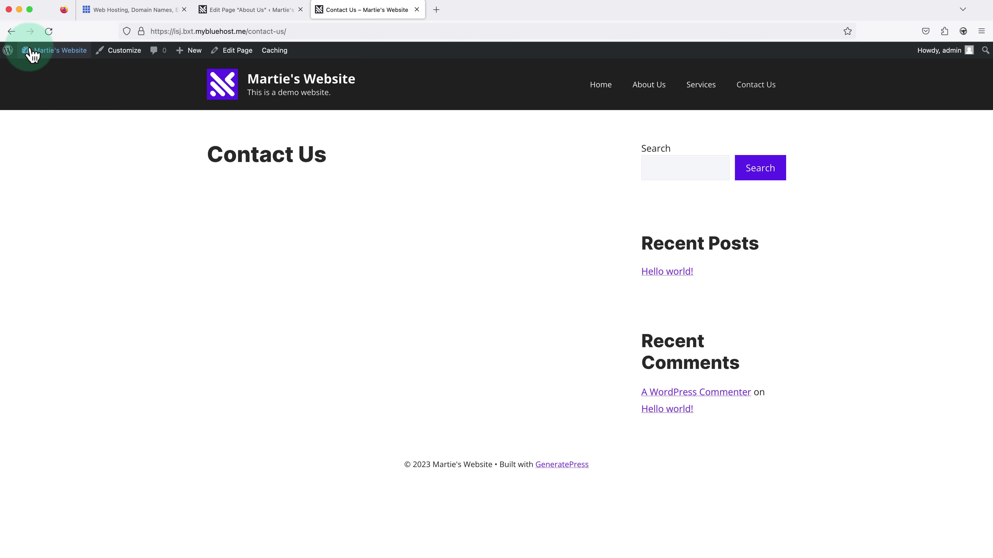
left_click(12, 31)
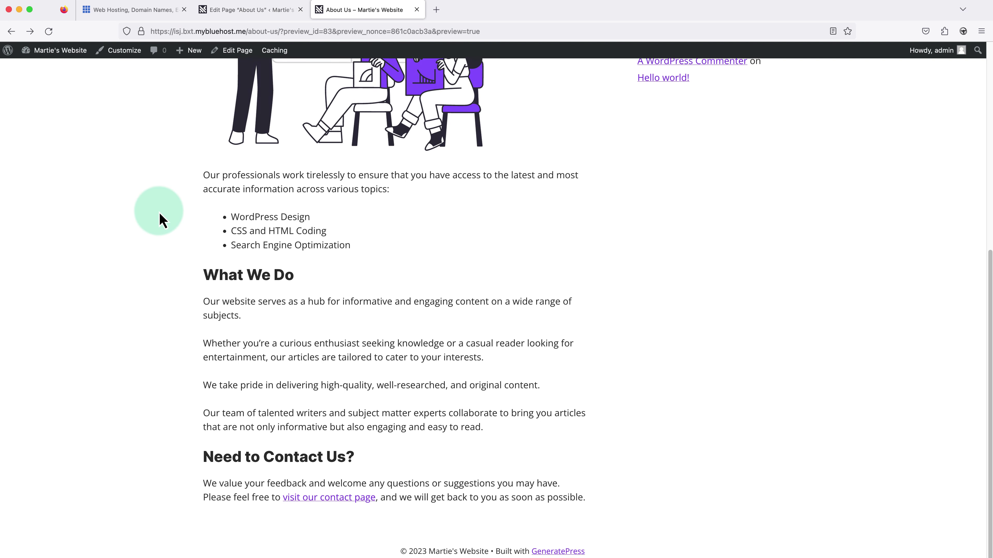
scroll(162, 220, "up", 10)
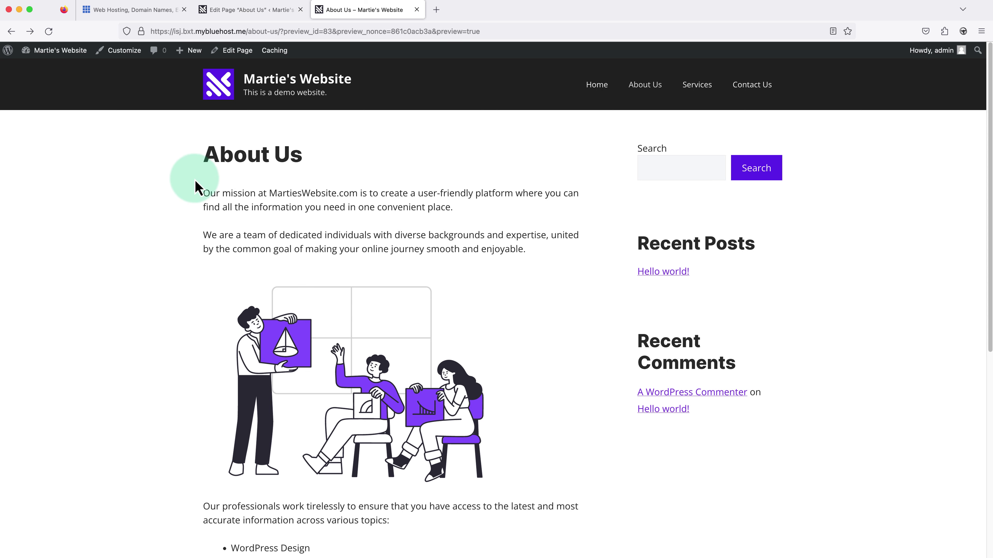
left_click(416, 9)
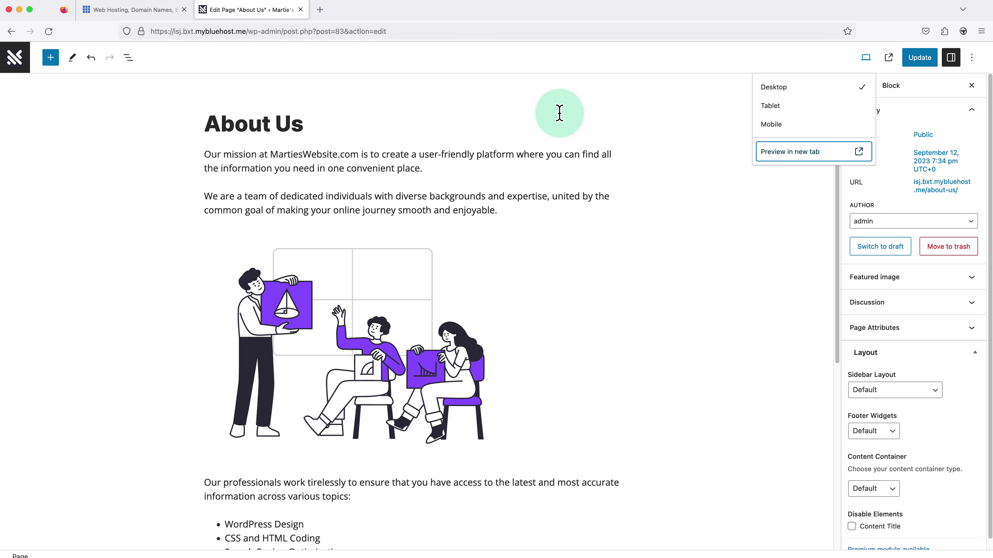
left_click(669, 191)
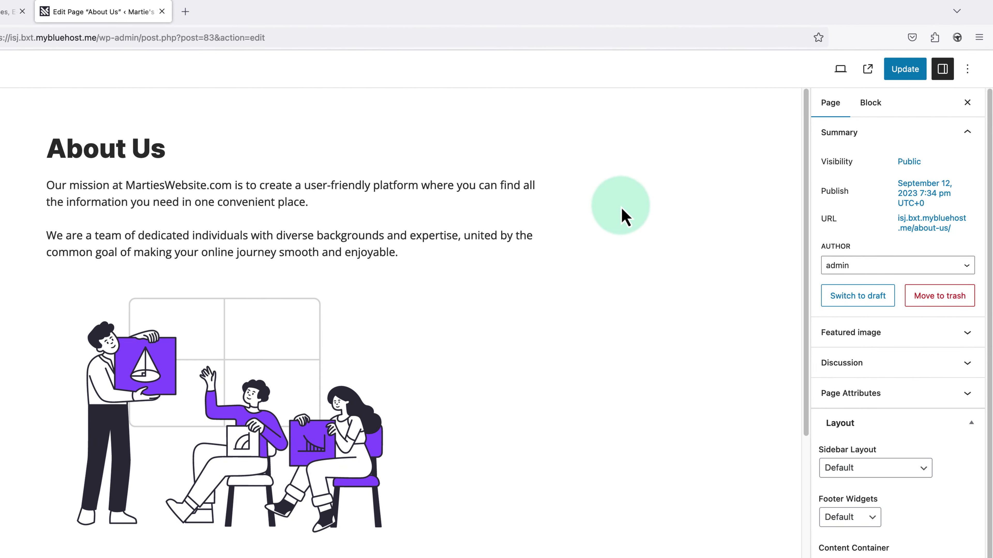
Save the About Us page changes to the live site and look through the published page.
left_click(906, 70)
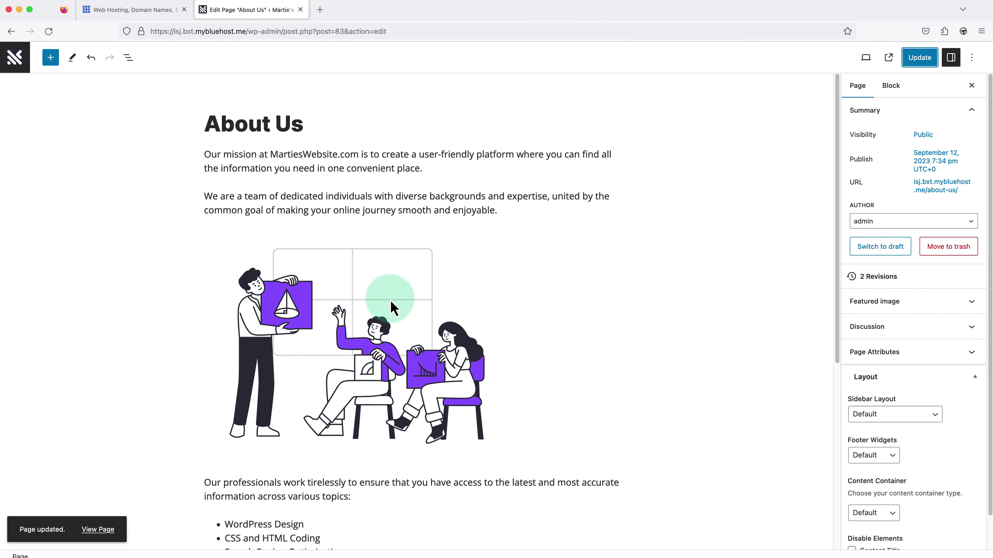
left_click(104, 532)
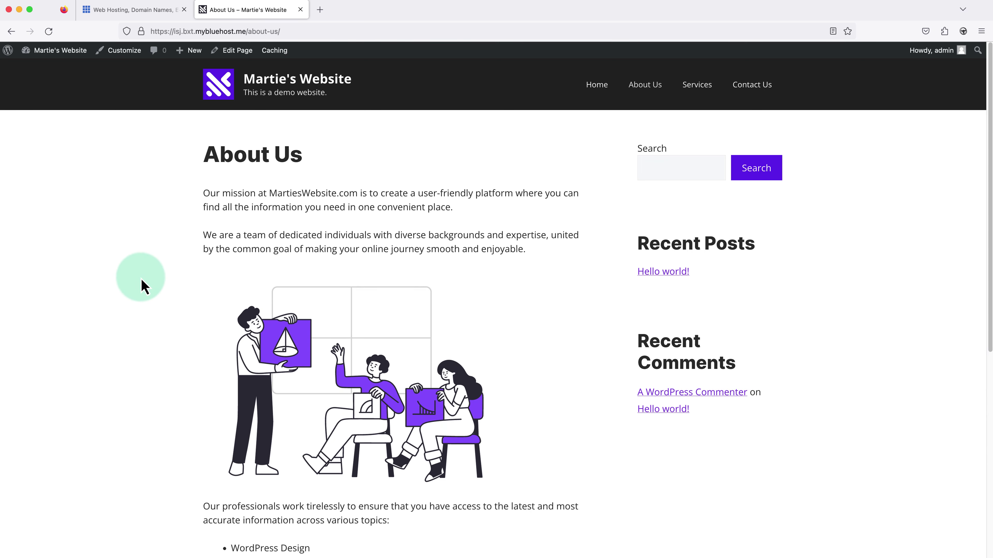
scroll(143, 287, "down", 7)
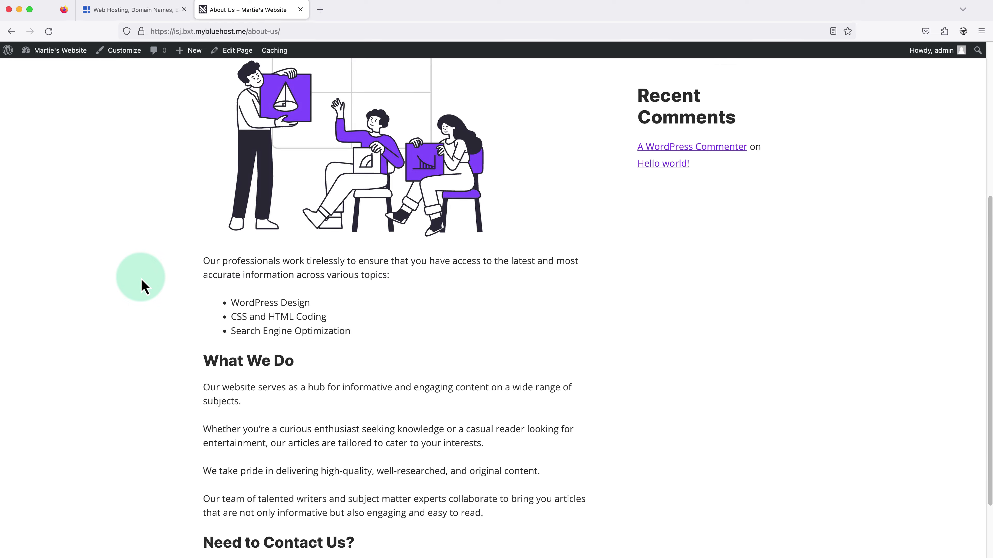
scroll(142, 287, "down", 1)
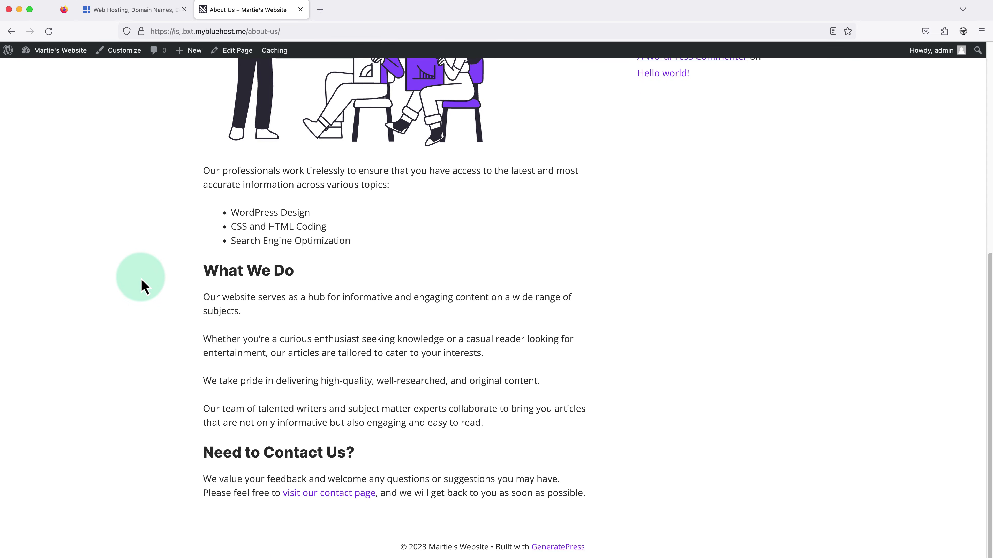
scroll(142, 287, "up", 8)
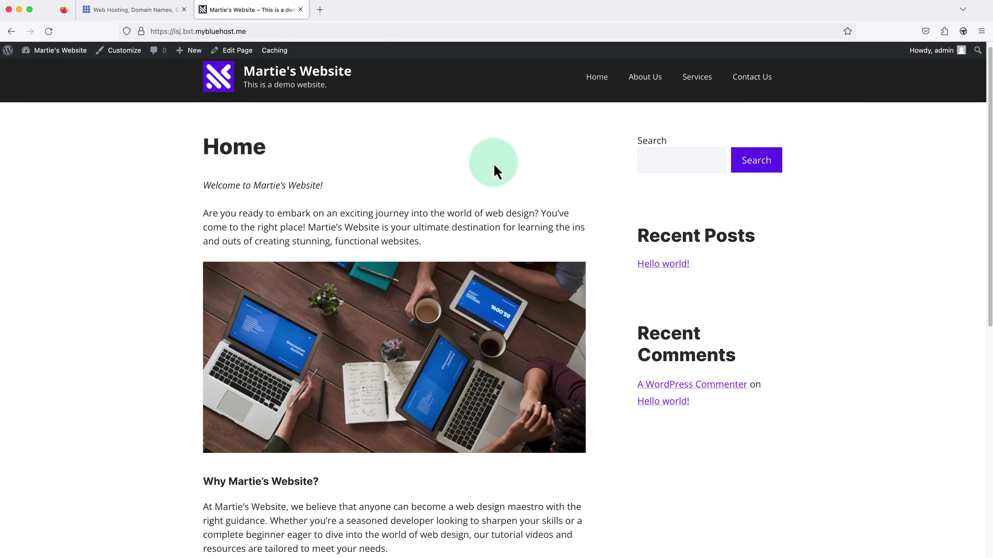
Review the full content of the Home and About Us pages on the live site.
scroll(494, 171, "down", 7)
scroll(495, 171, "down", 2)
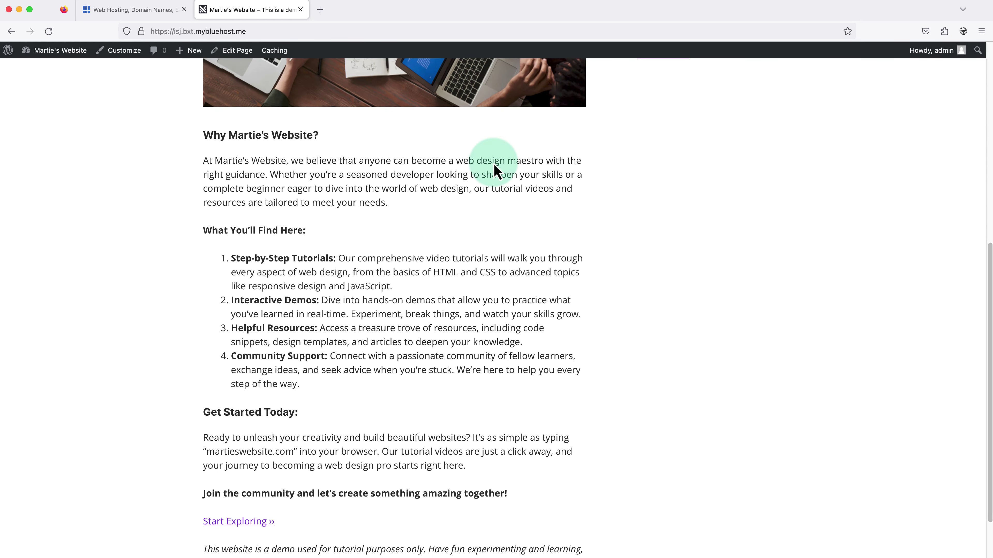
scroll(495, 170, "up", 9)
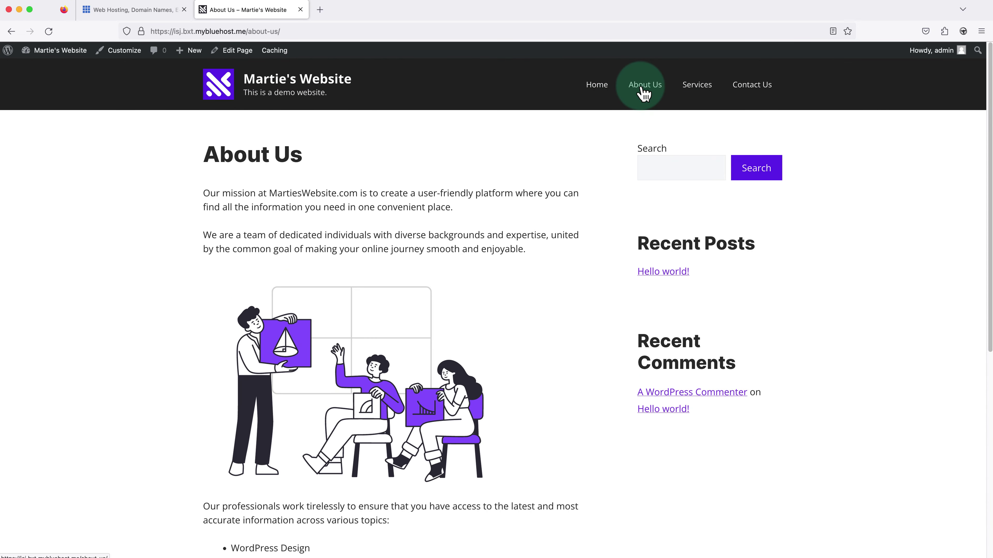
scroll(587, 141, "down", 8)
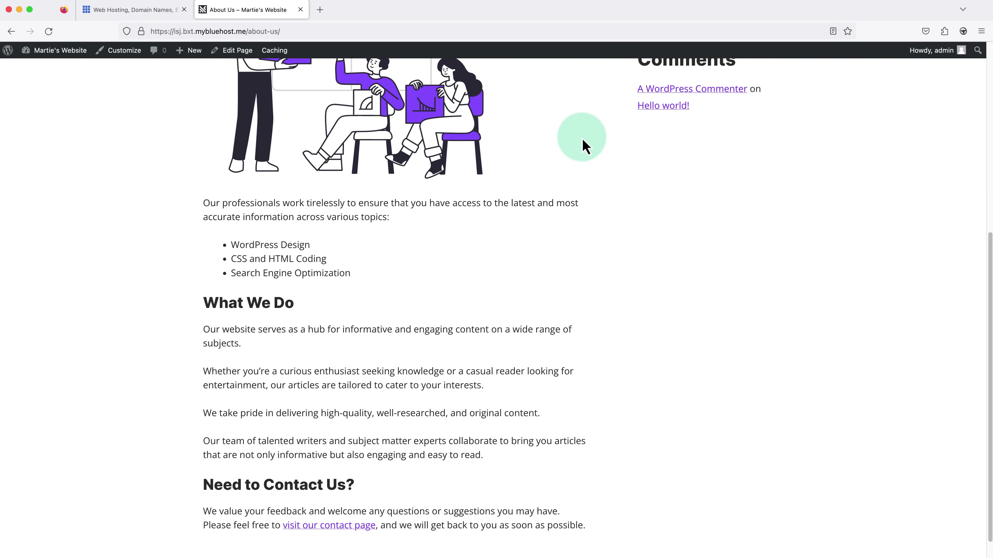
scroll(584, 145, "up", 8)
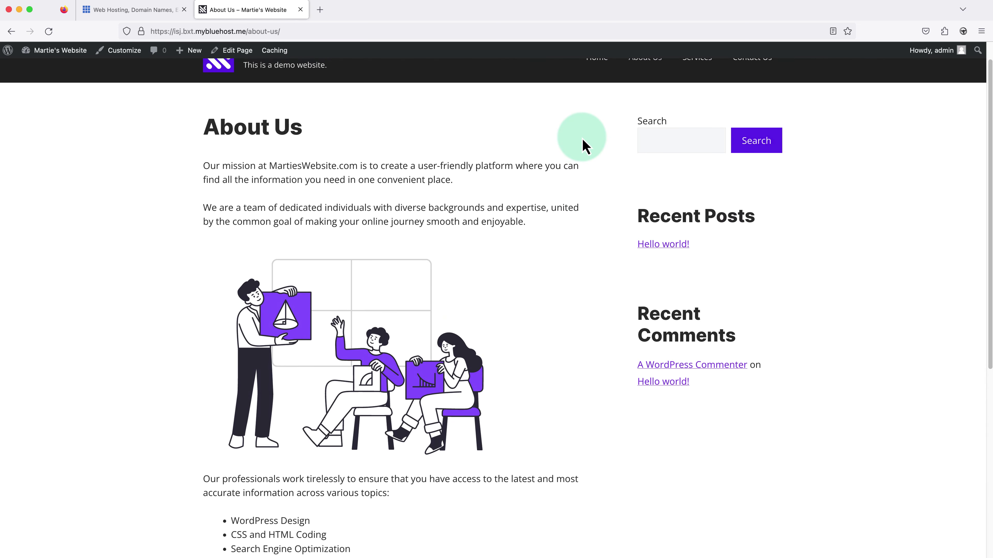
Review the live Services and Contact Us pages, and return to the site's admin dashboard.
left_click(698, 87)
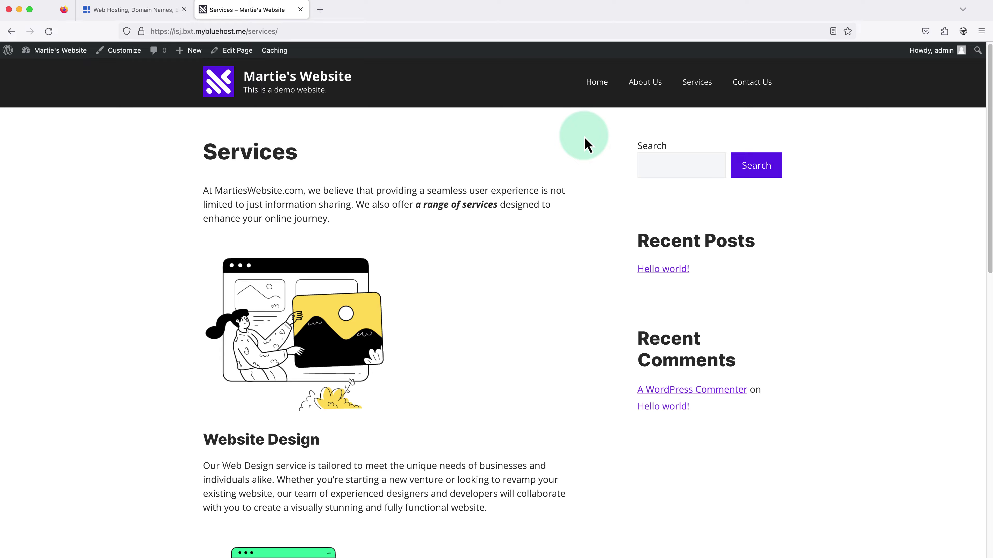
scroll(584, 139, "down", 4)
scroll(584, 135, "down", 10)
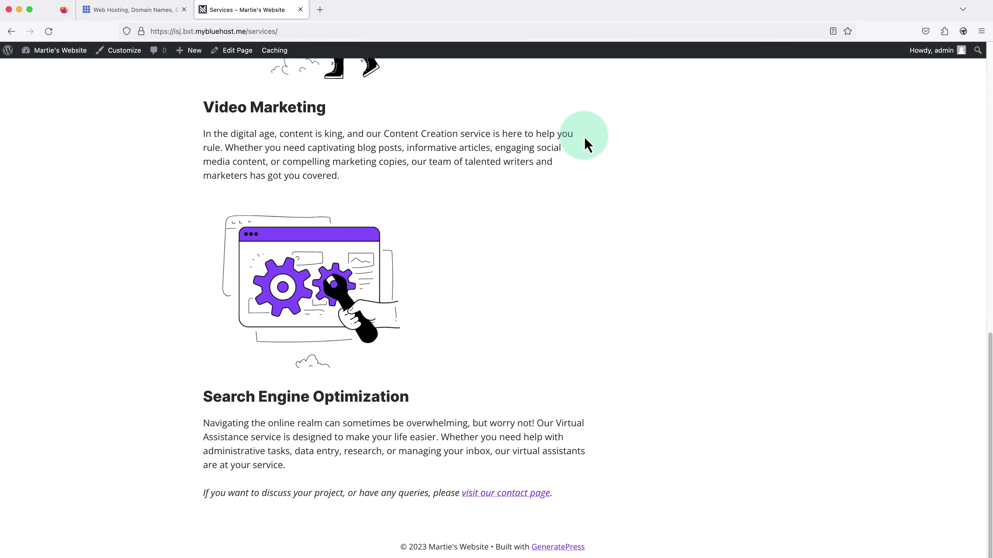
scroll(584, 135, "up", 15)
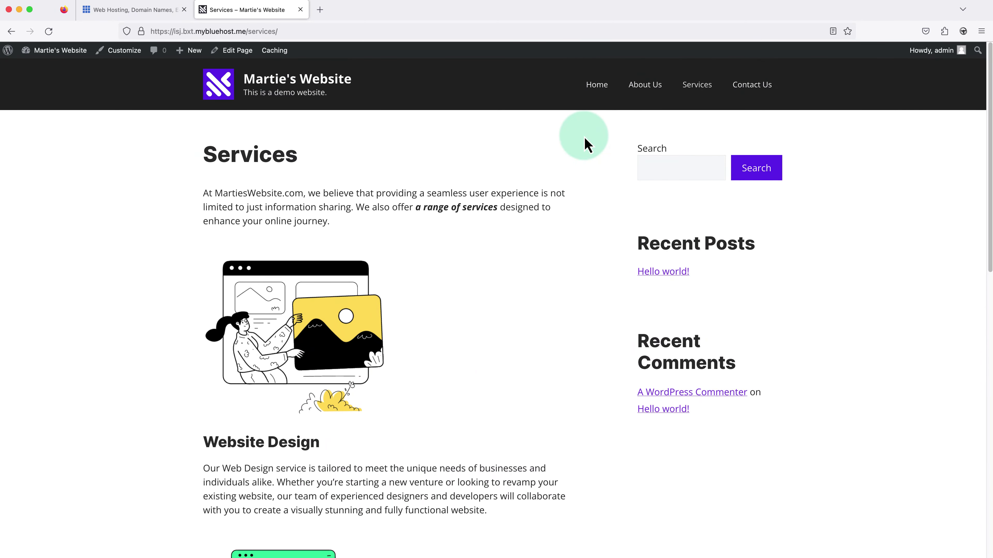
left_click(749, 88)
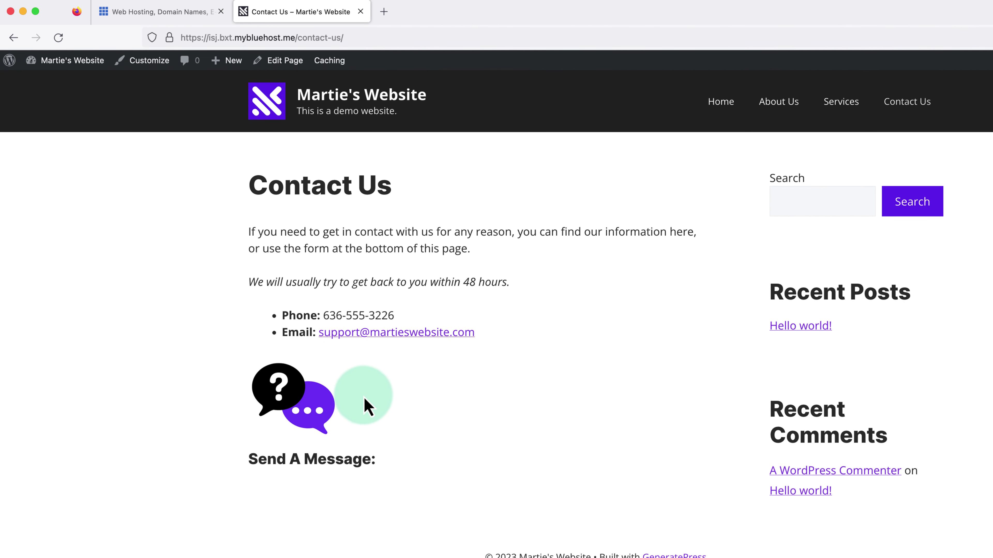
mouse_move(78, 66)
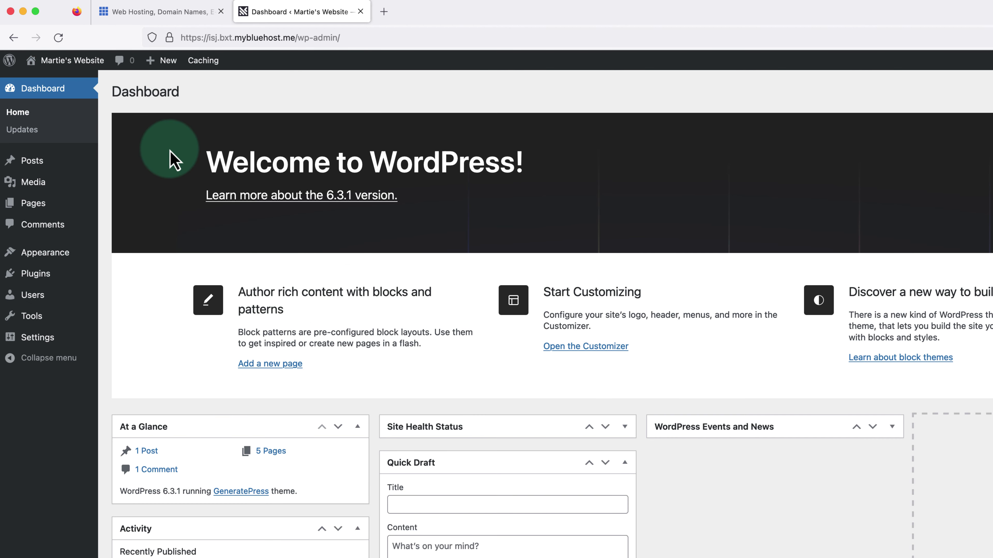
Open the admin user's profile and replace its contact email with the owner's own email address.
left_click(35, 301)
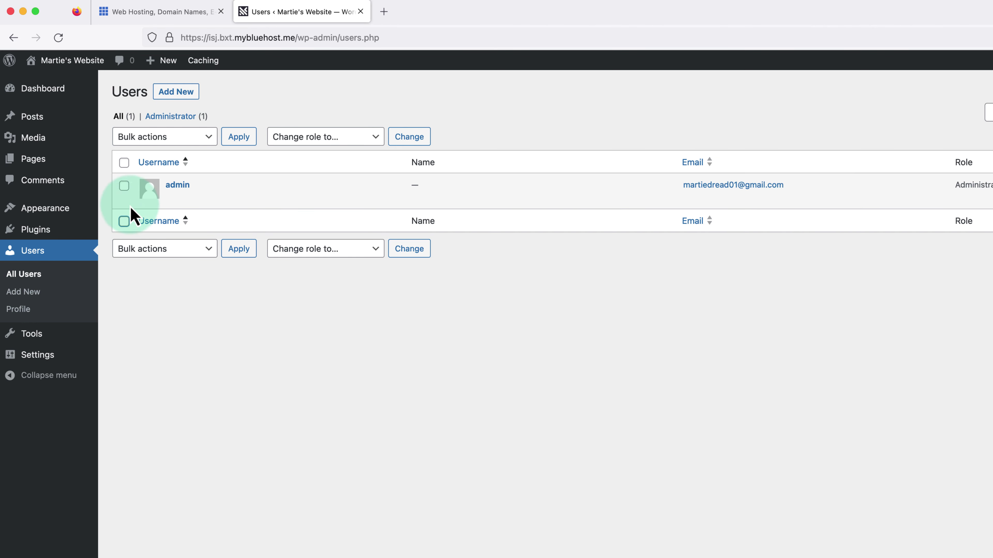
mouse_move(171, 194)
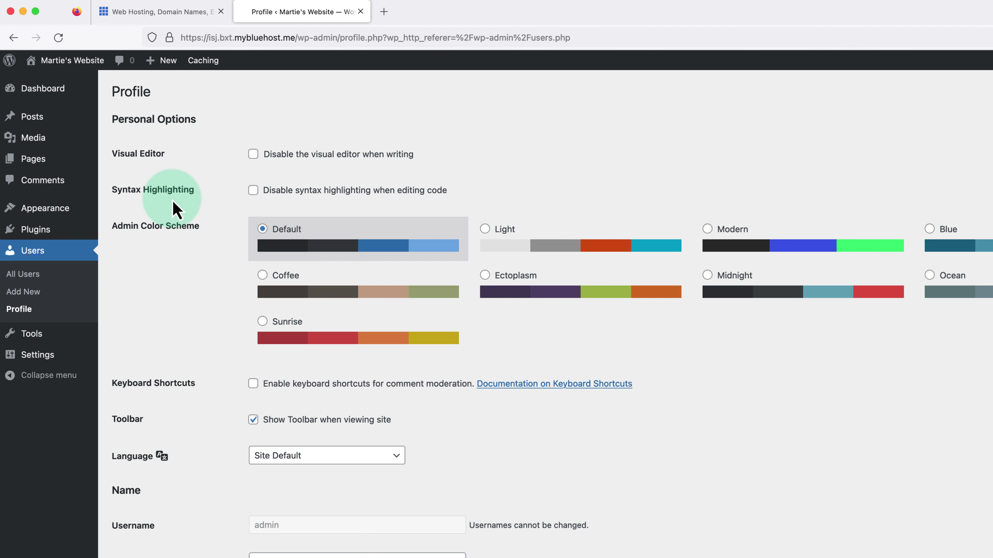
scroll(172, 202, "down", 10)
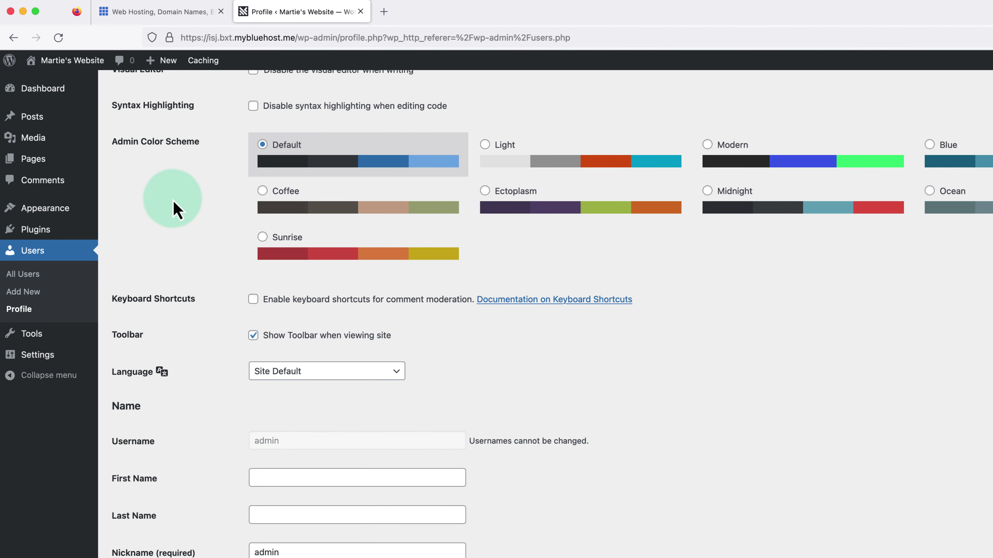
scroll(173, 202, "down", 4)
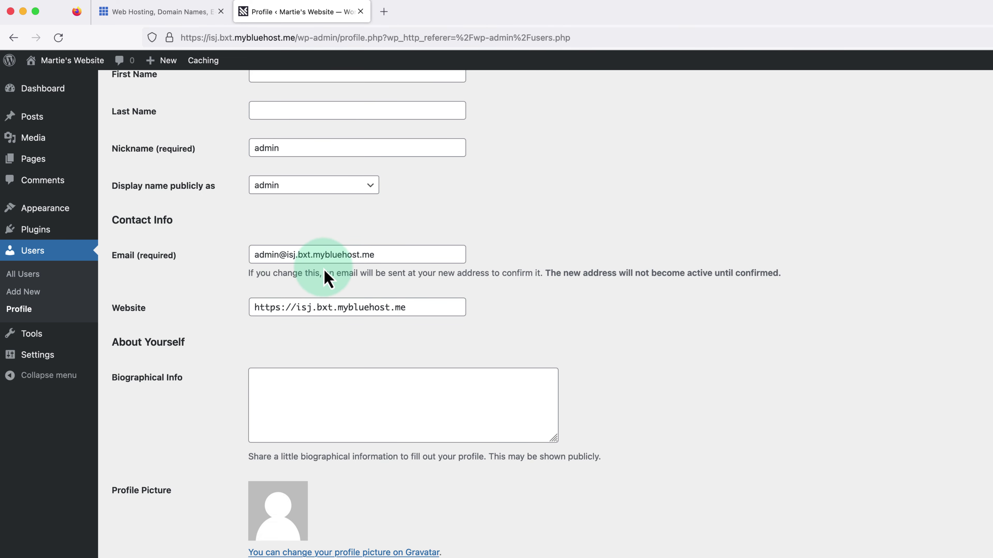
left_click(379, 255)
left_click_drag(354, 257, 255, 252)
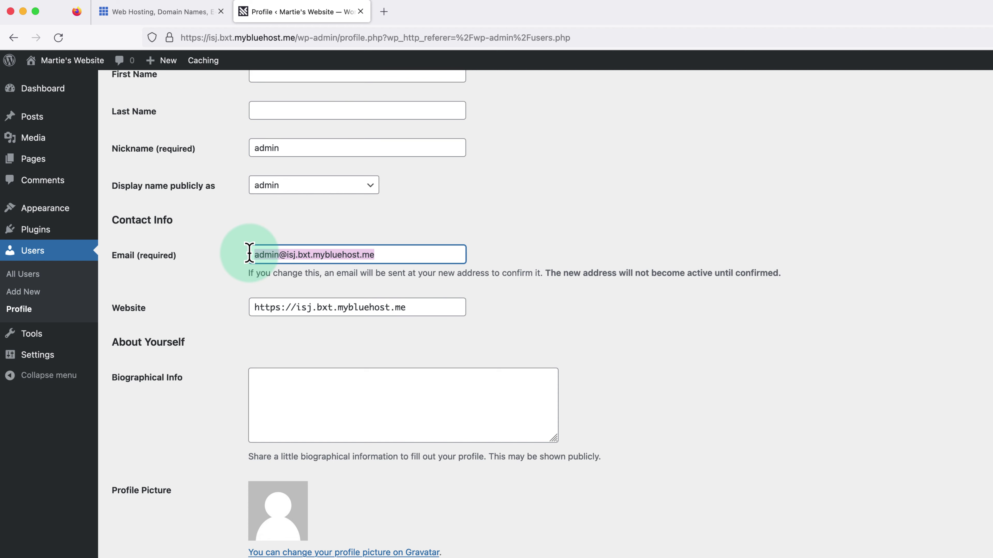
key("BackSpace")
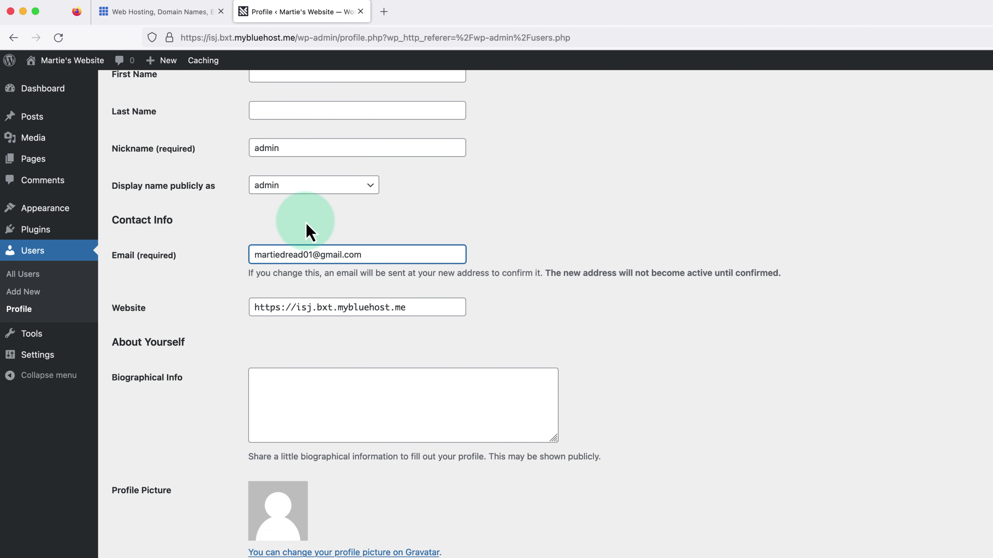
left_click(306, 224)
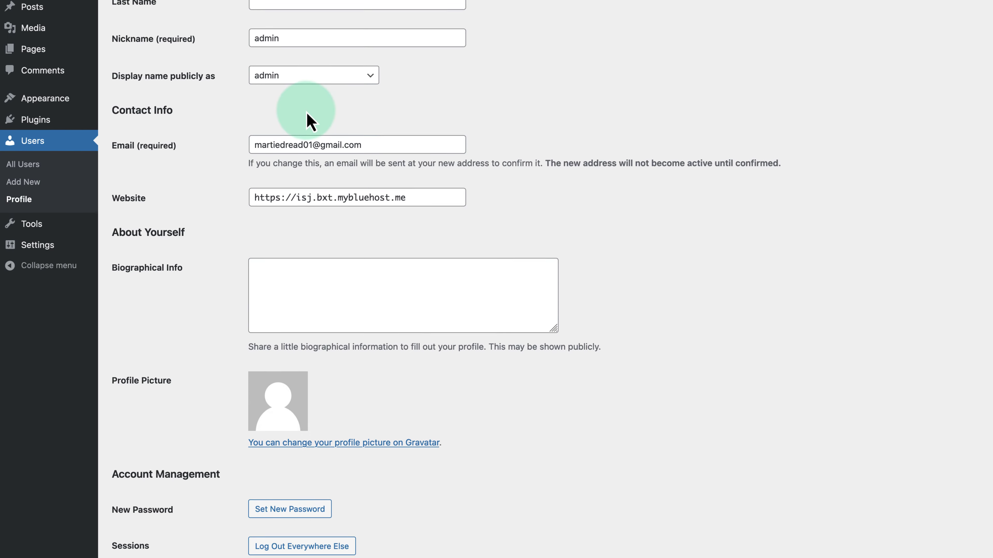
Update the admin profile to save the new contact email.
scroll(307, 228, "down", 5)
scroll(307, 113, "down", 2)
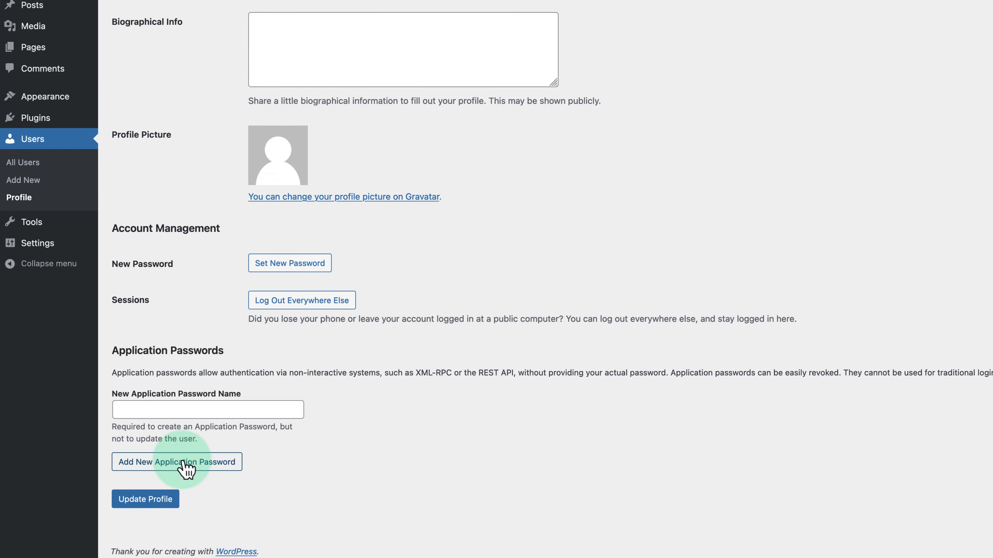
left_click(158, 500)
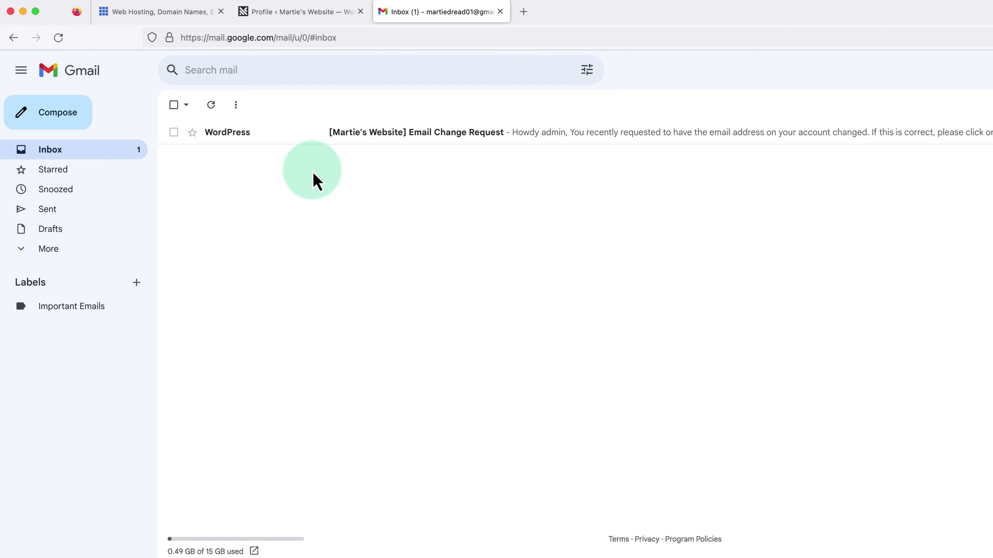
Switch to Gmail, confirm the change through the link in the Email Change Request message, and return to the WordPress profile.
left_click(387, 141)
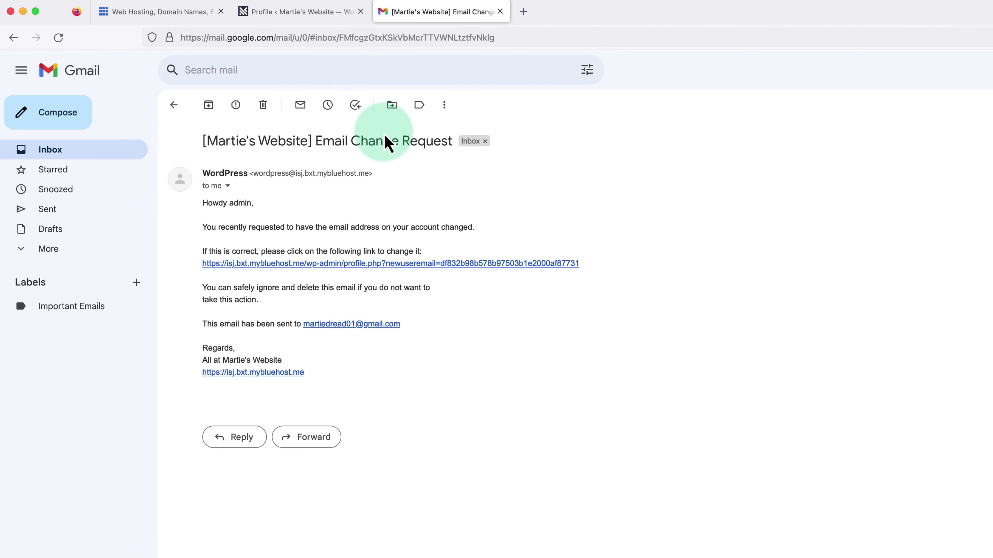
left_click(359, 261)
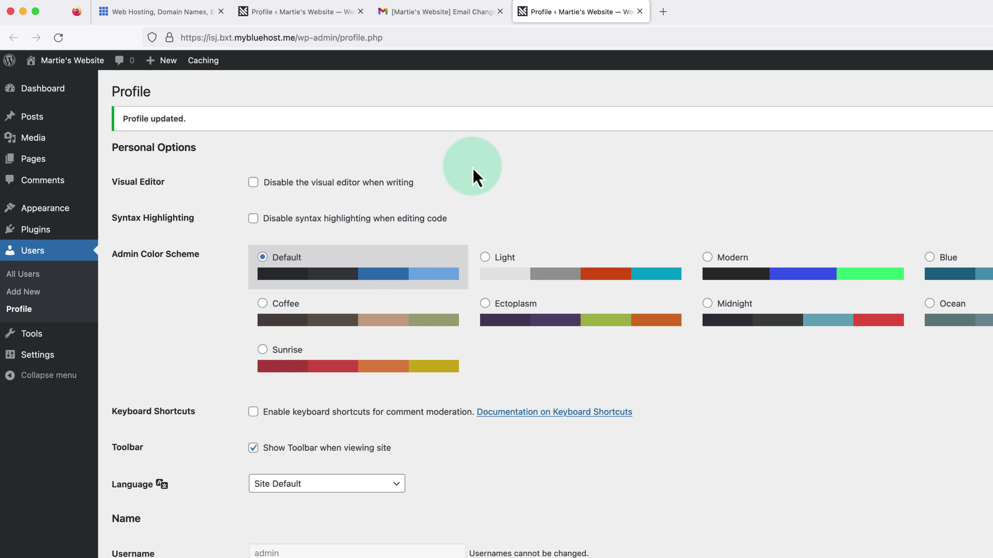
left_click(639, 11)
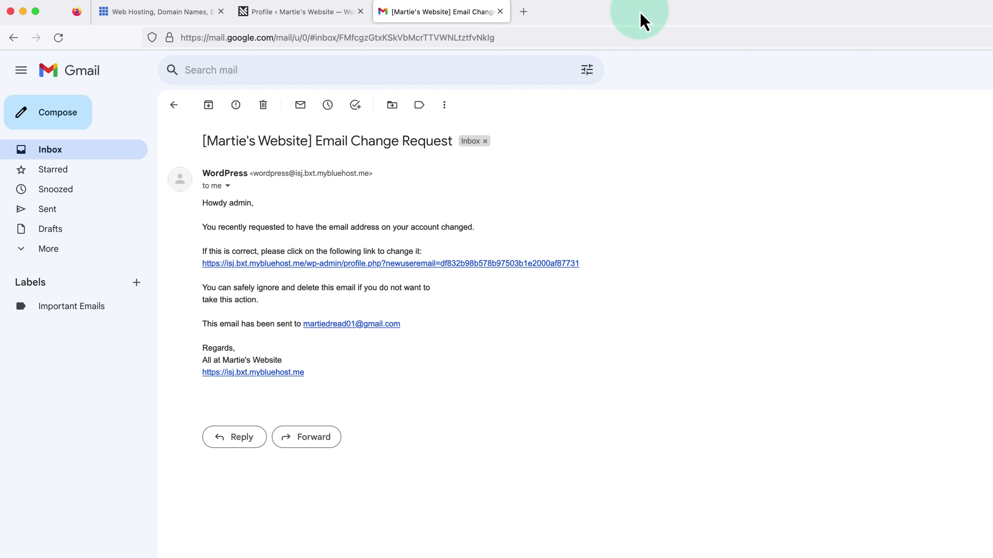
left_click(500, 12)
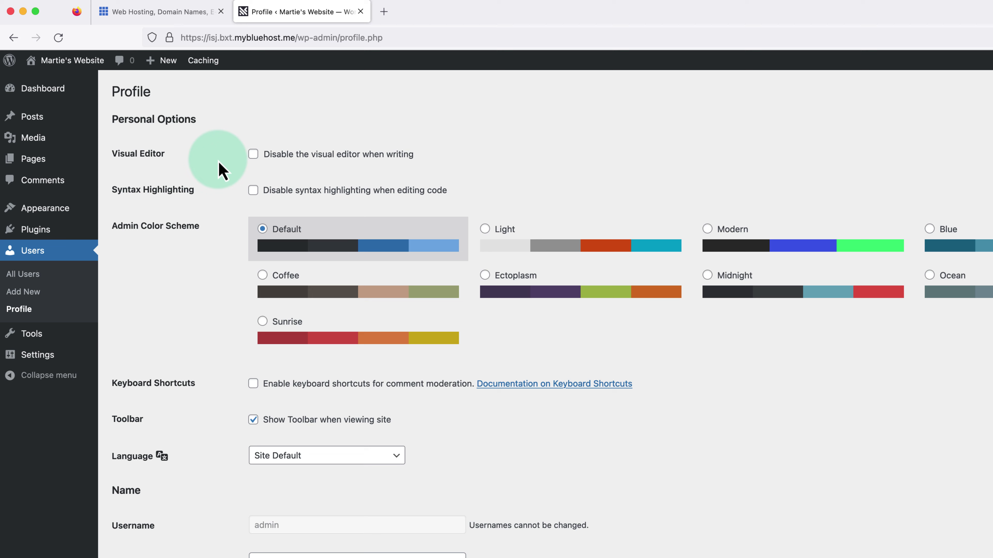
Search the plugin directory for "wpforms", then install and activate Contact Form by WPForms.
left_click(36, 230)
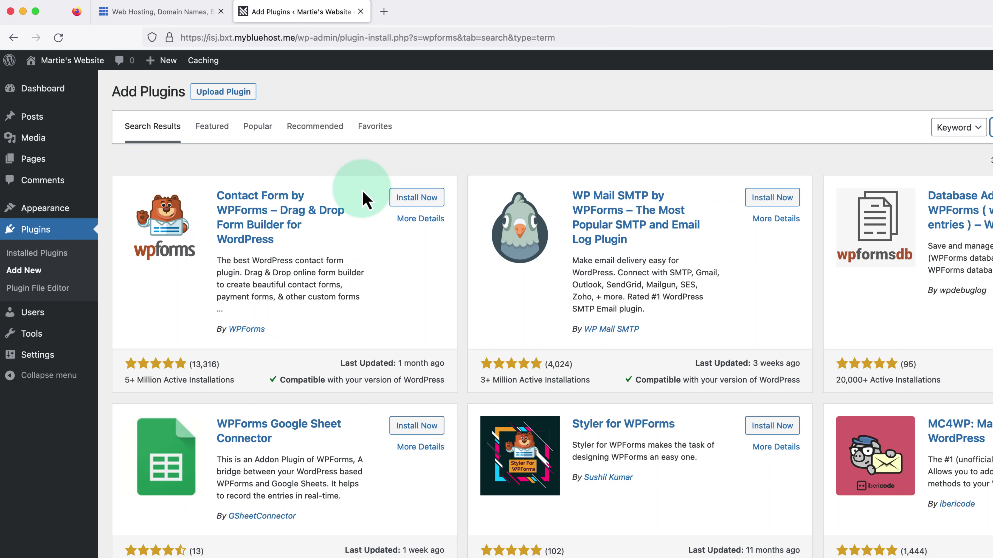
left_click(413, 198)
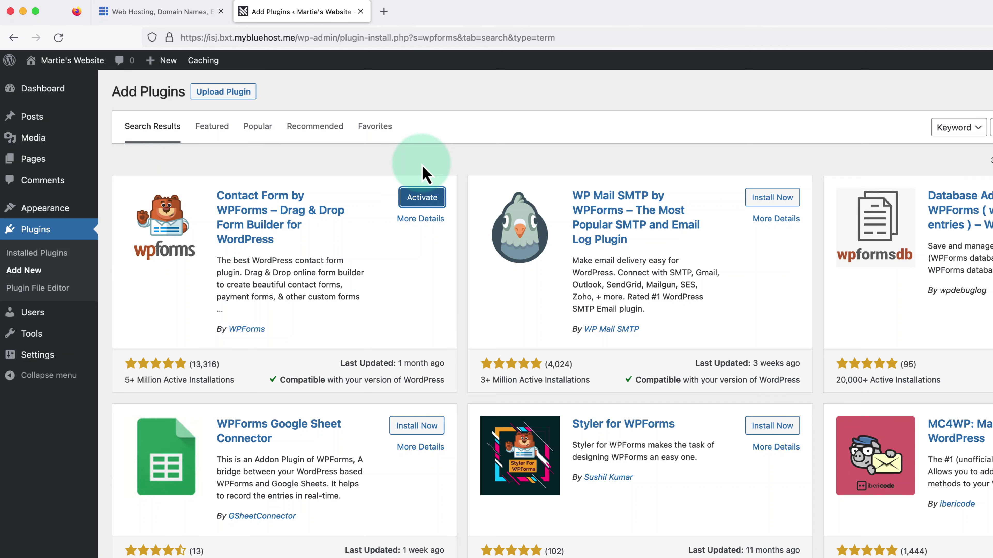
left_click(421, 199)
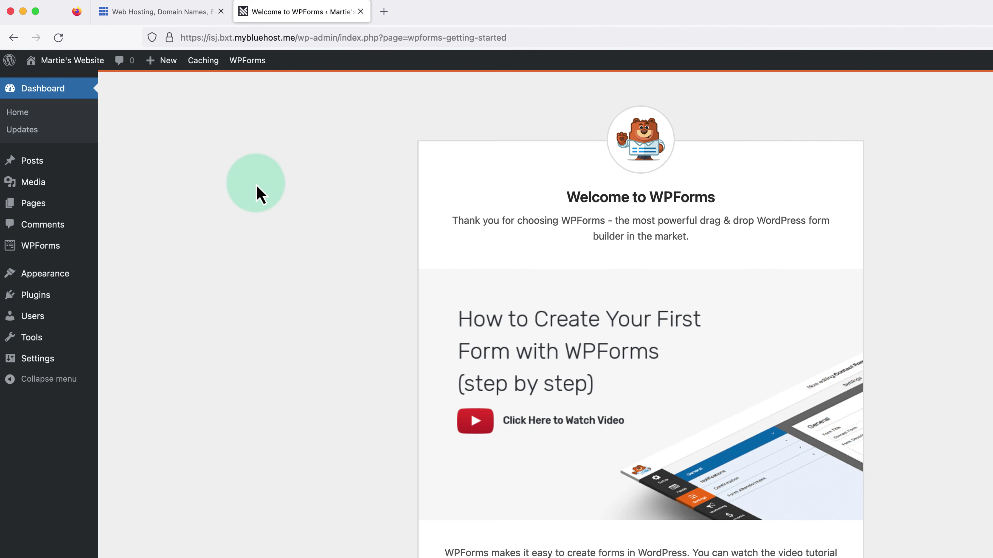
Create a new WPForms form named "Contact Form" from the Simple Contact Form template.
left_click(43, 246)
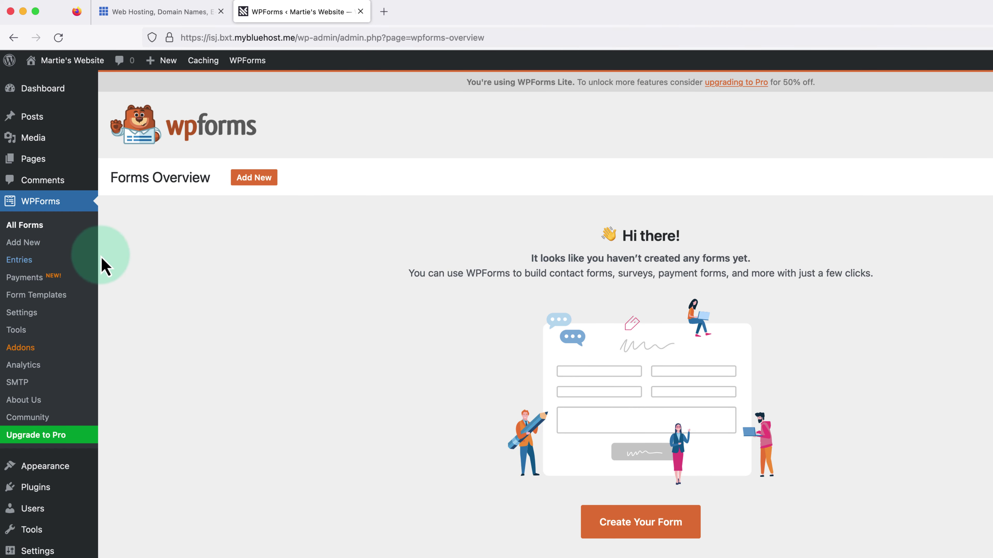
left_click(252, 178)
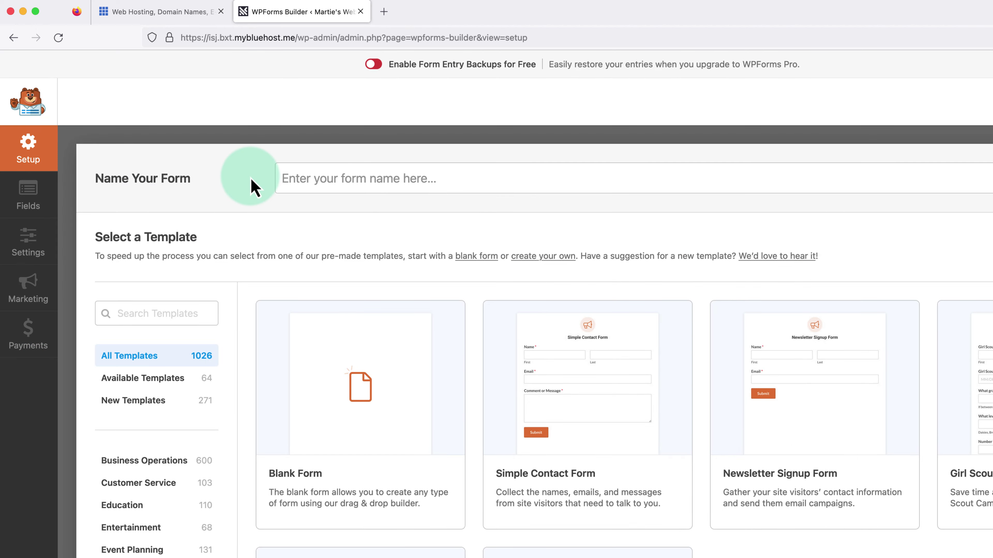
left_click(317, 181)
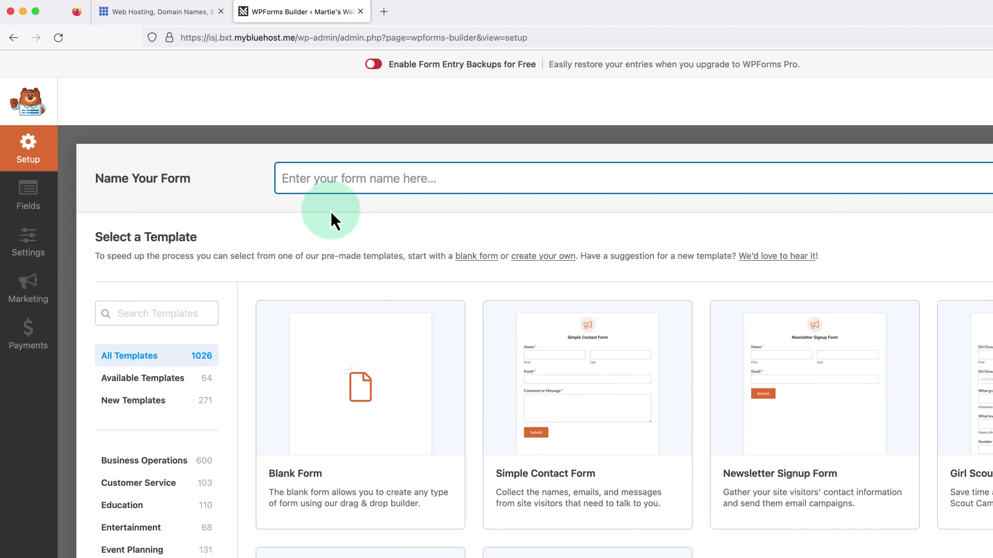
type("Contact Form")
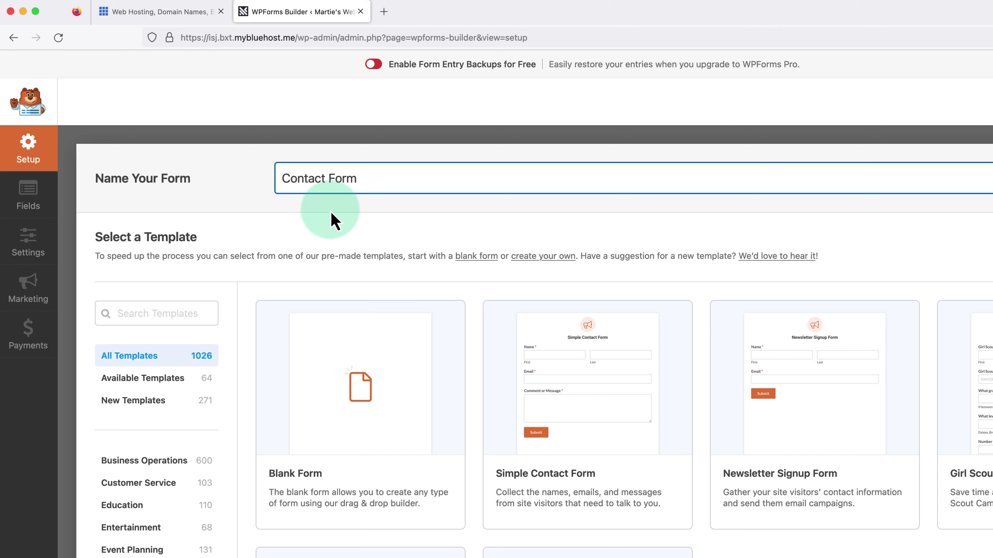
left_click(330, 212)
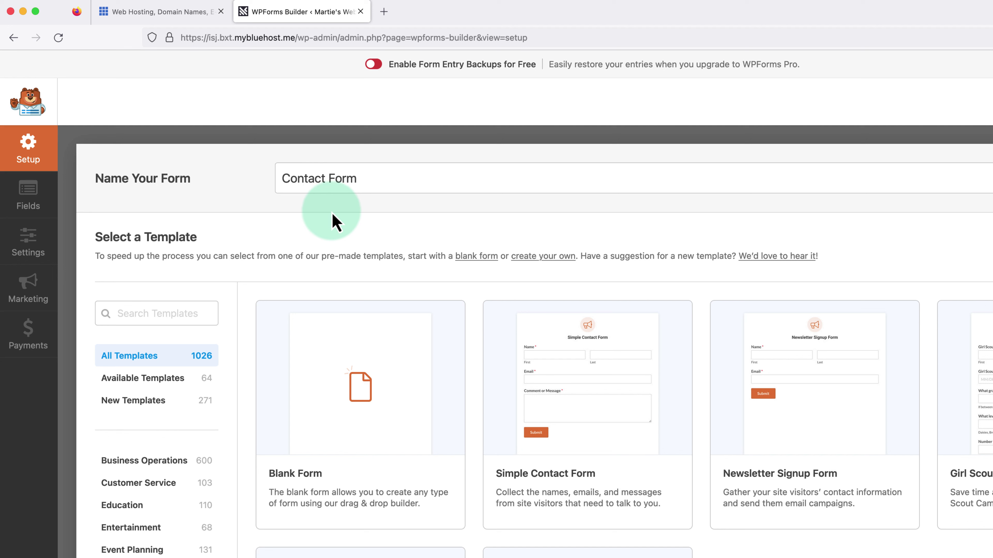
mouse_move(536, 332)
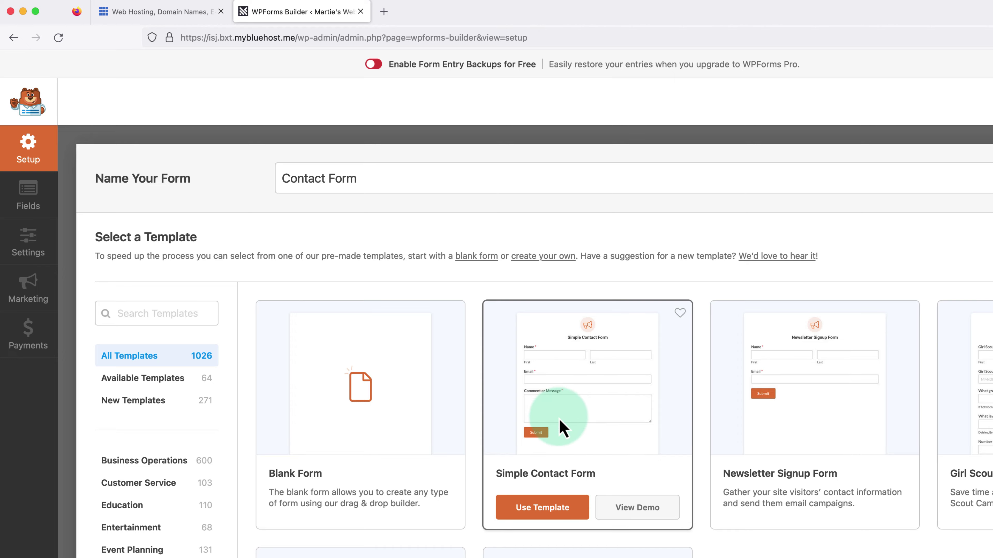
left_click(559, 515)
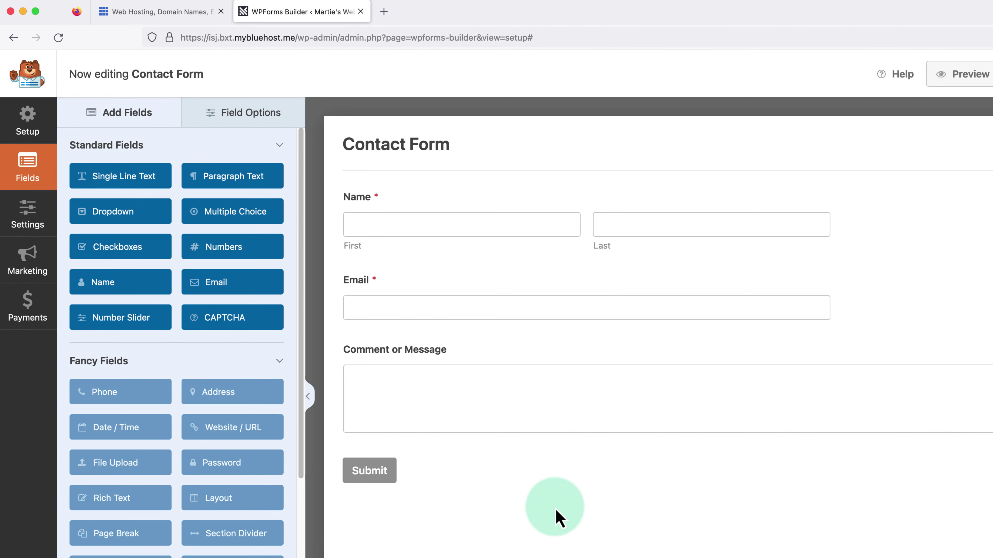
Set the form's Name field to the Simple format and label it "First Name".
left_click(503, 229)
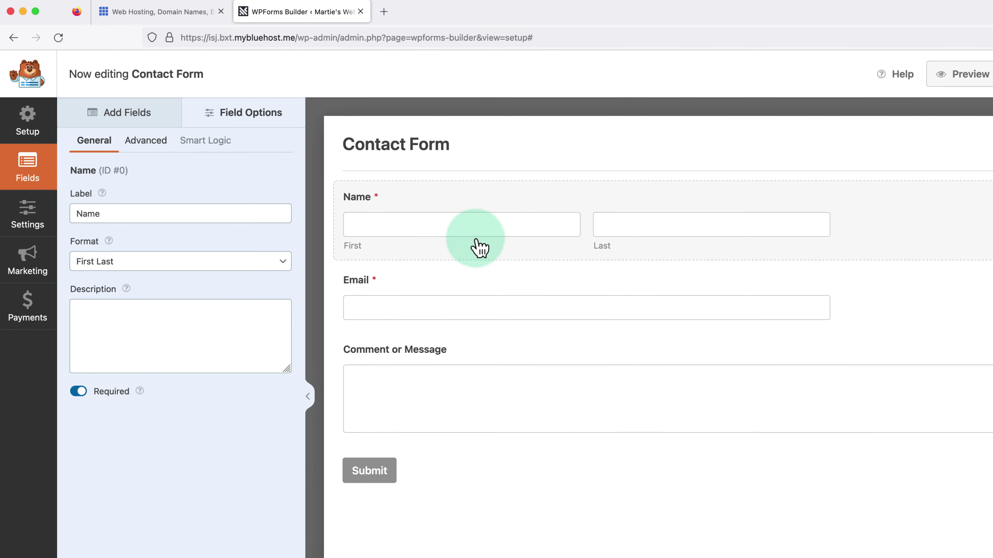
left_click(230, 262)
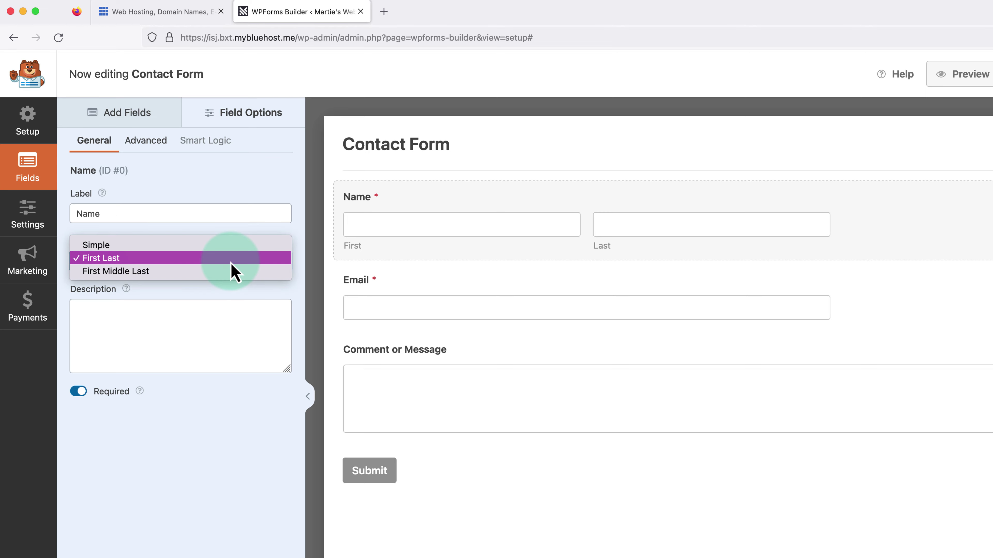
left_click(230, 248)
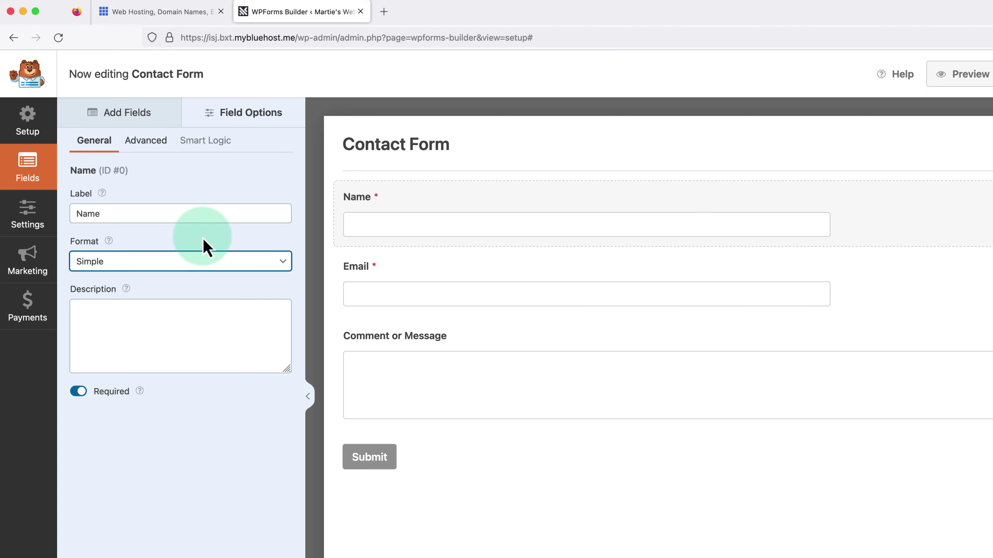
left_click(81, 213)
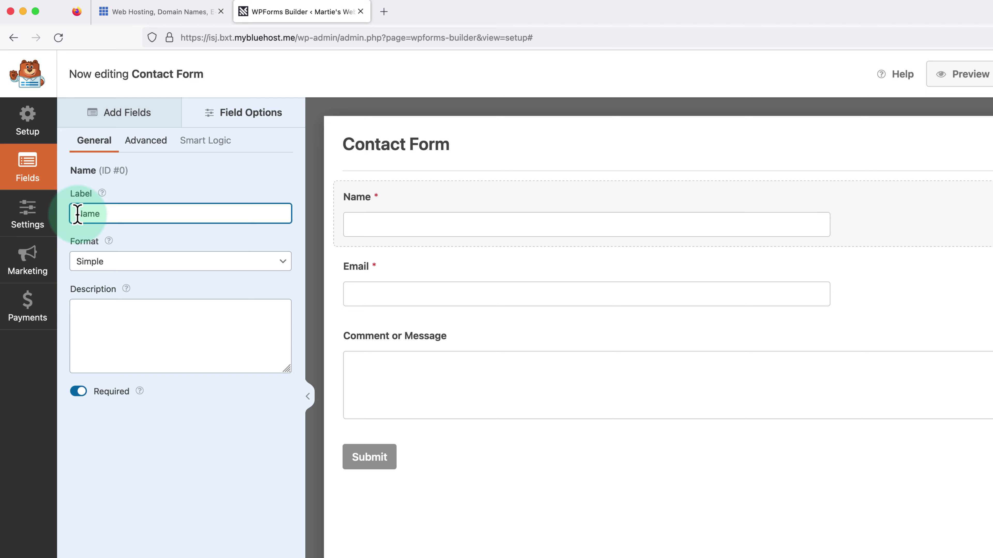
type("Fi")
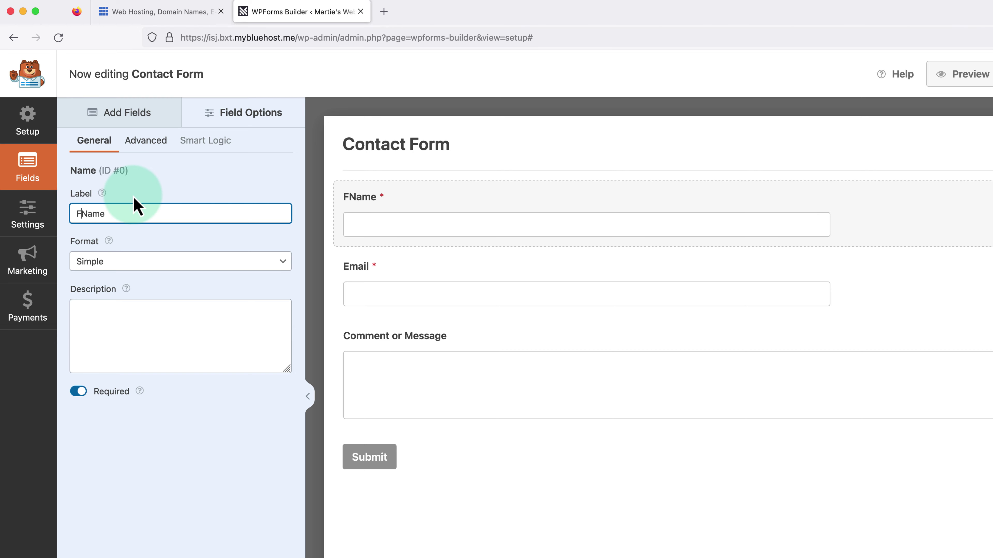
type("rst")
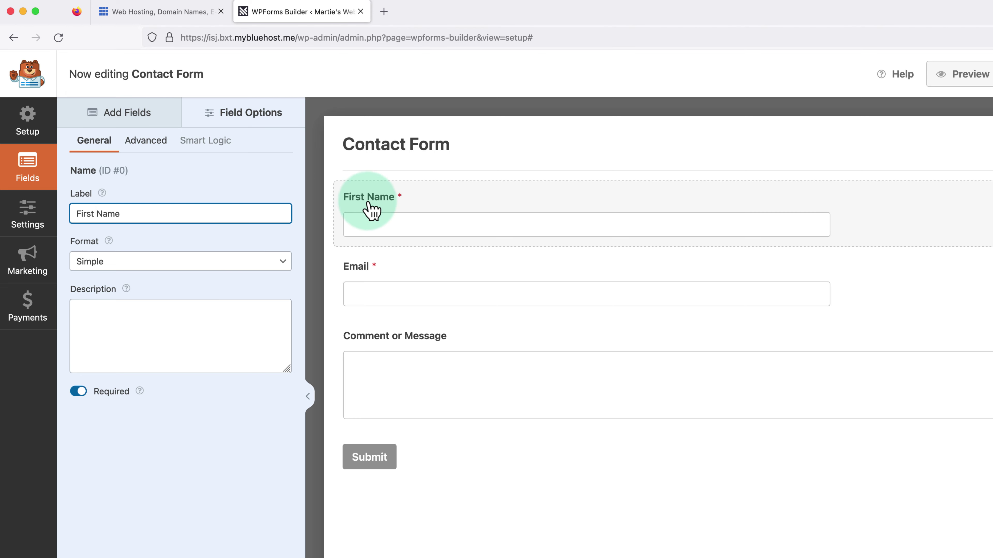
left_click(229, 250)
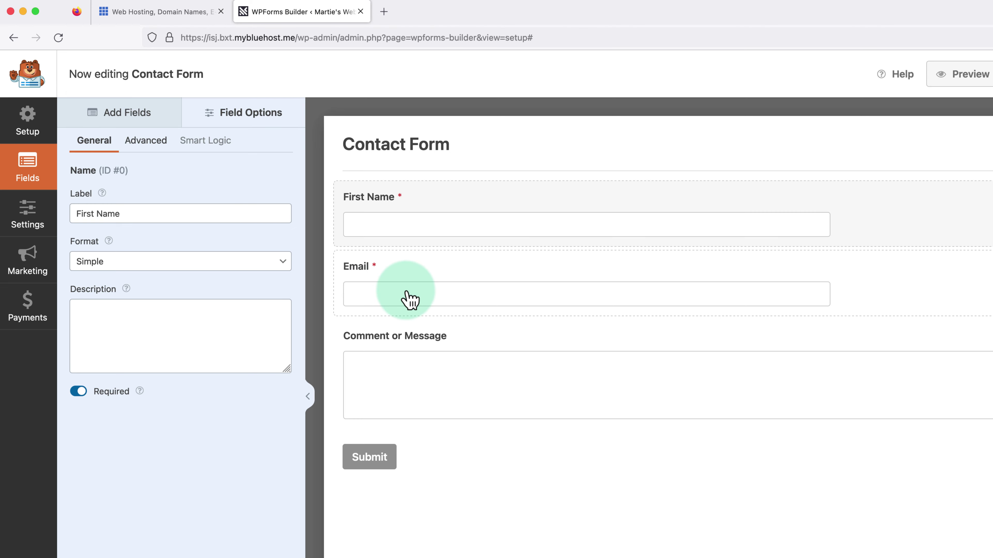
Change the label of the form's Email field to "Email Address".
left_click(409, 300)
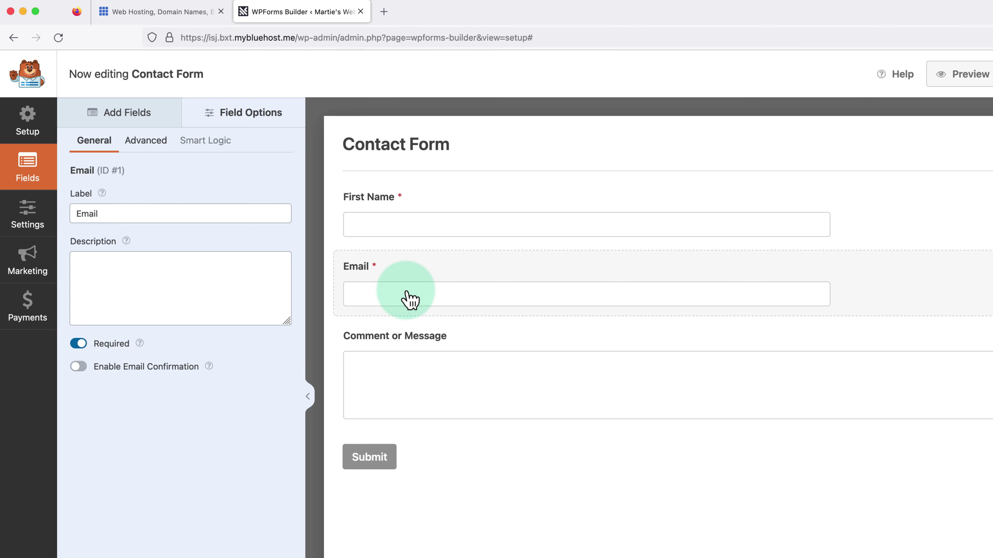
left_click(173, 213)
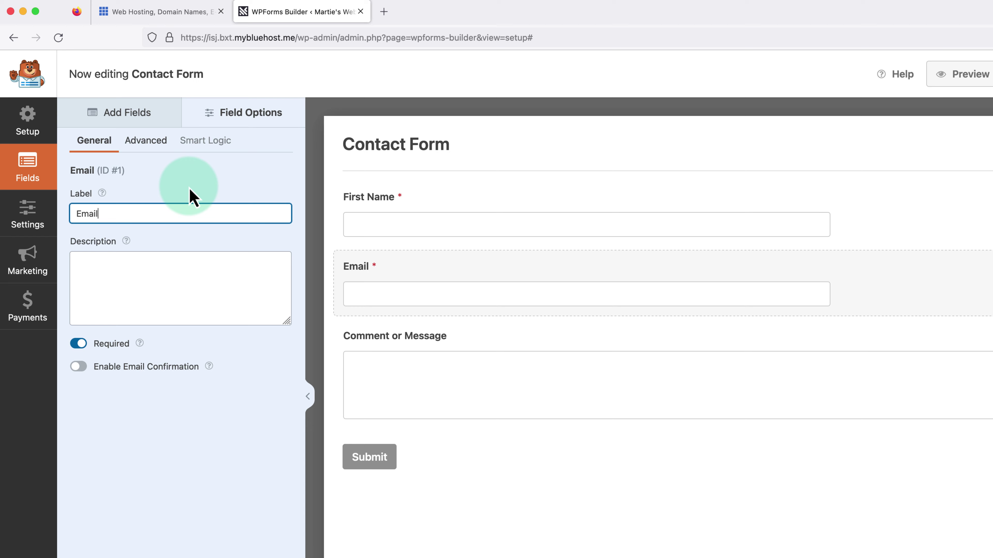
type("Address")
left_click(191, 198)
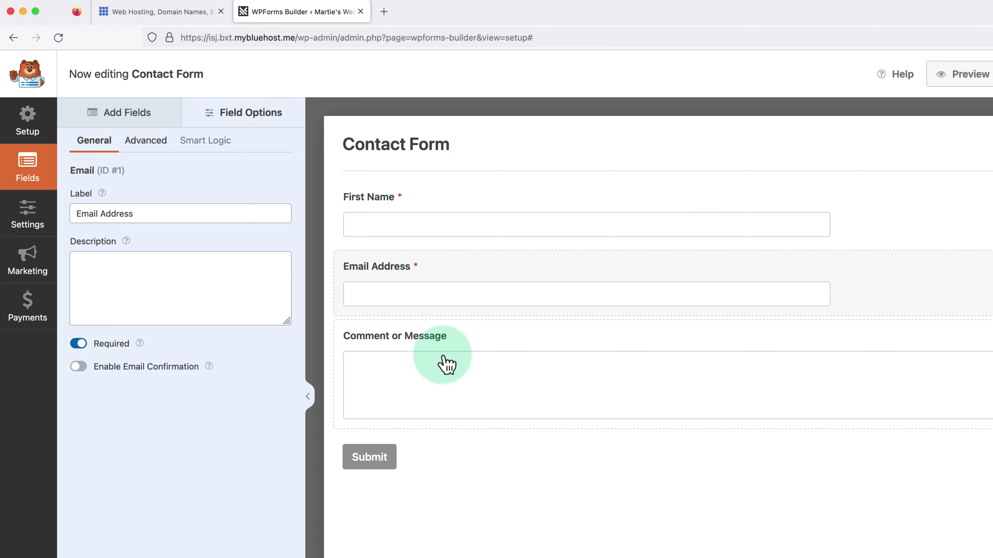
Set the contact form's submit button text to "Send Message".
left_click(378, 459)
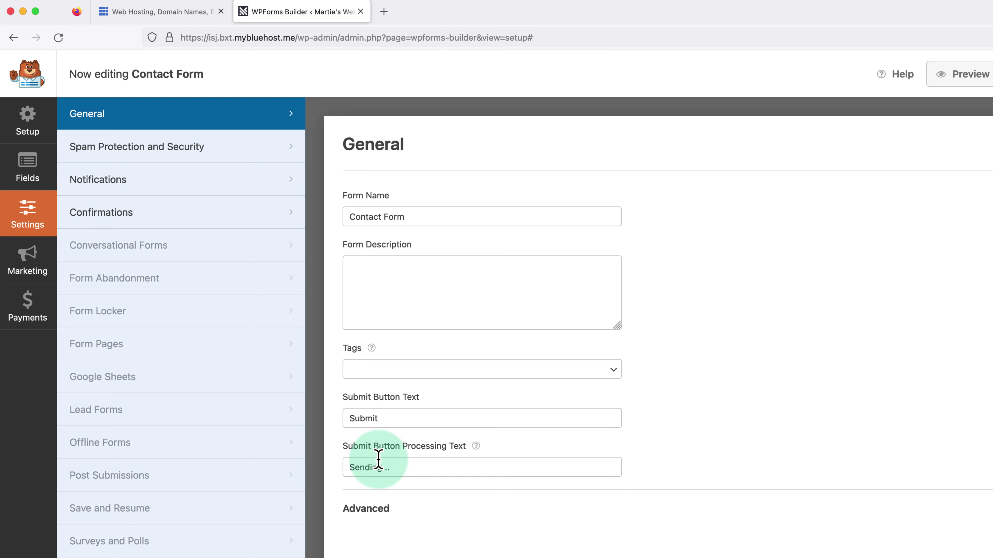
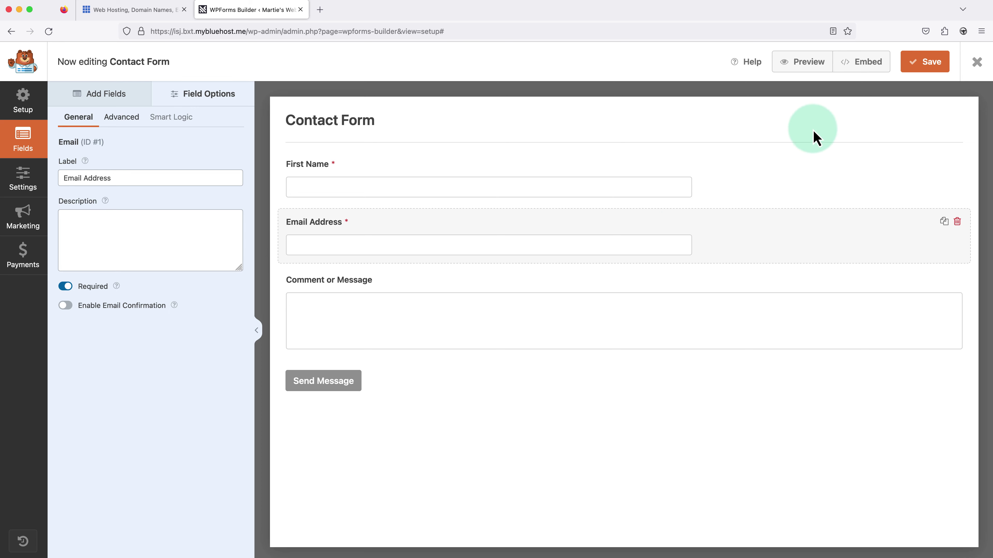
Save the contact form, exit the form builder, and open the site's Contact Us page for editing.
left_click(915, 70)
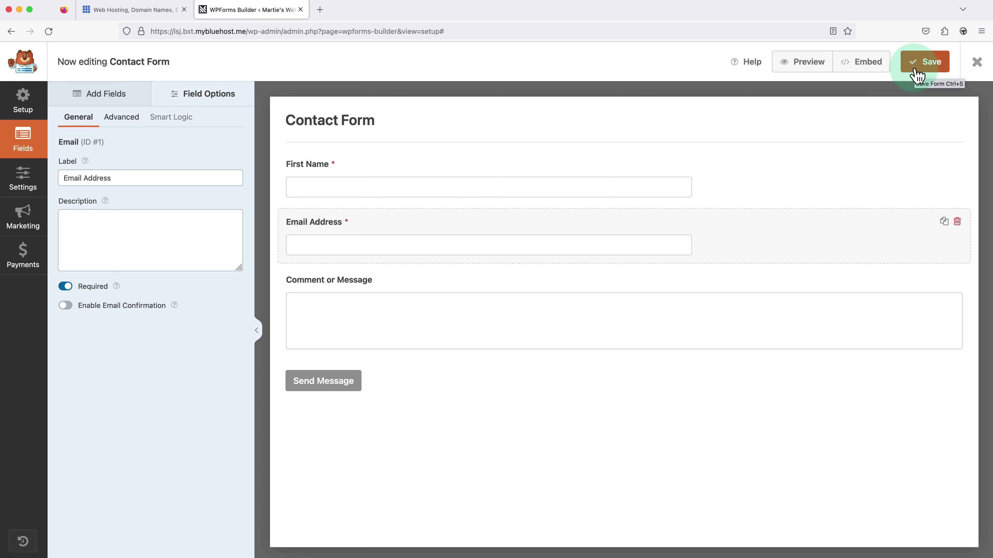
left_click(977, 62)
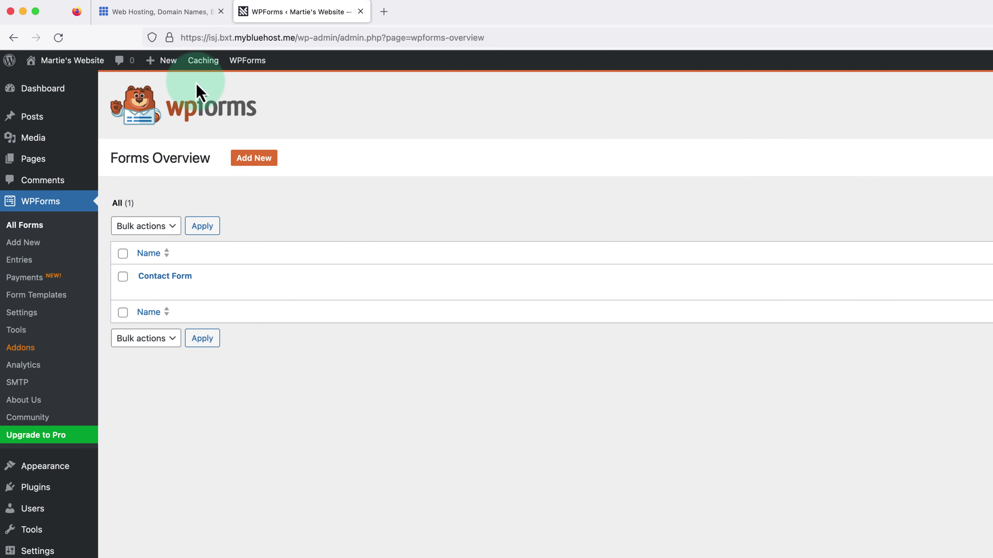
left_click(85, 68)
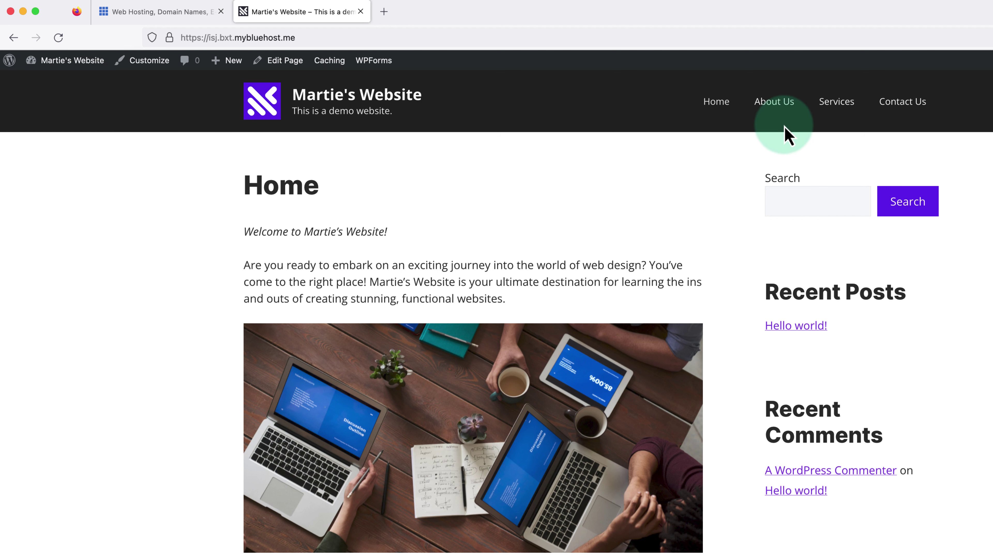
left_click(899, 114)
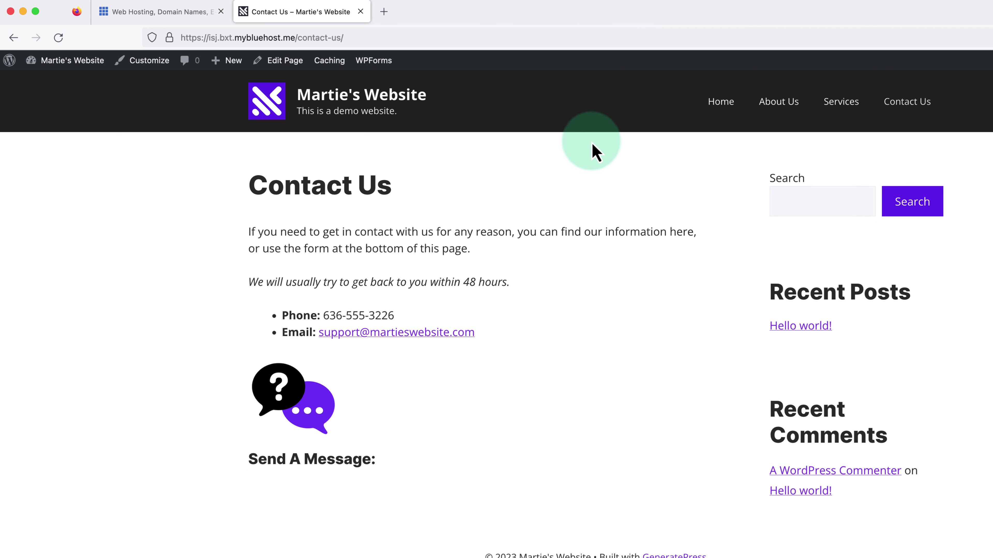
left_click(300, 65)
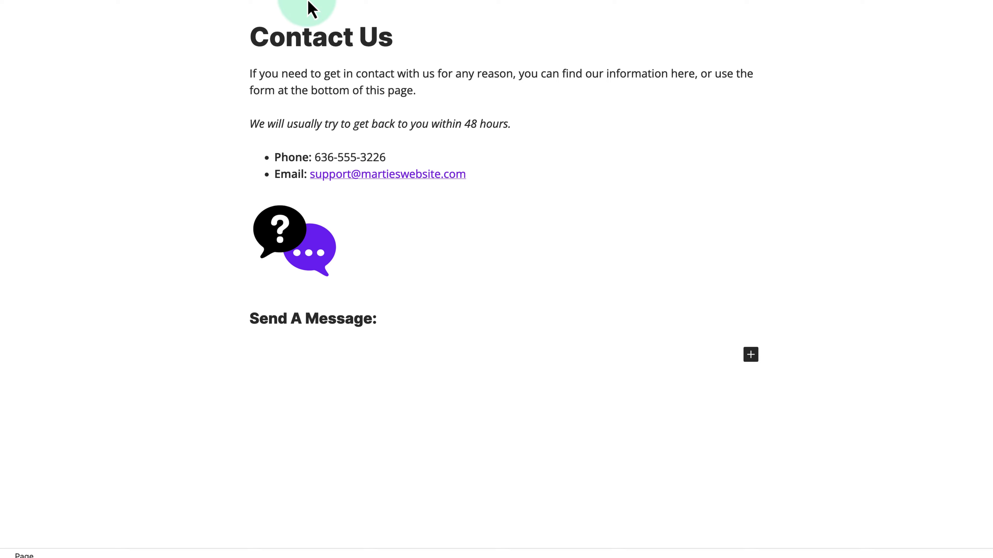
Insert a WPForms block below the "Send A Message:" heading and assign it the form "Contact Form".
left_click(404, 318)
key("Return")
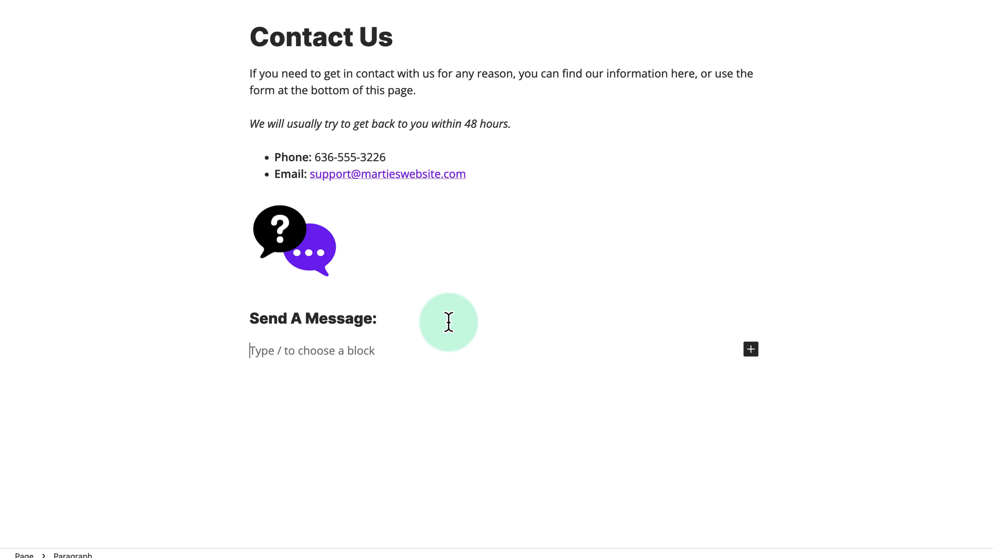
left_click(751, 350)
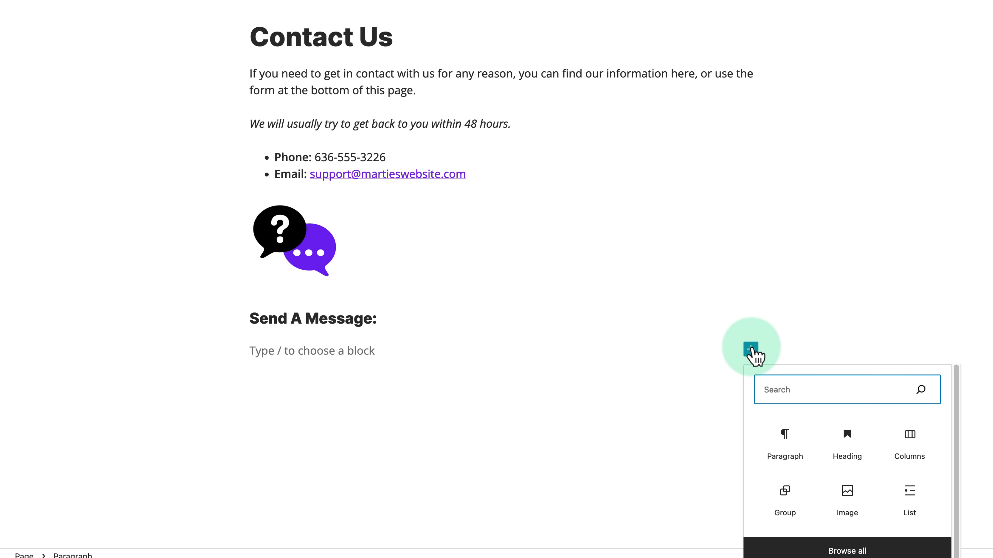
type("wp forms")
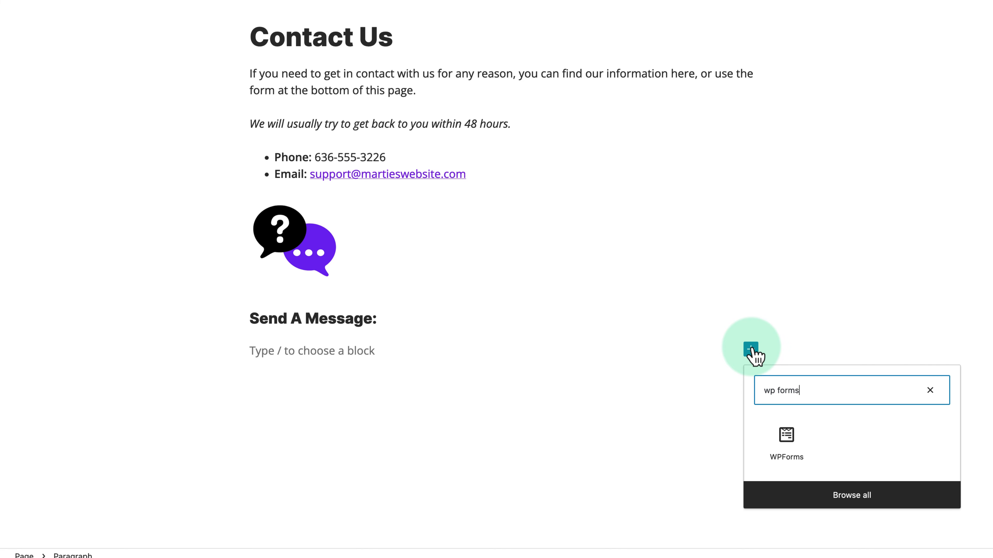
left_click(787, 453)
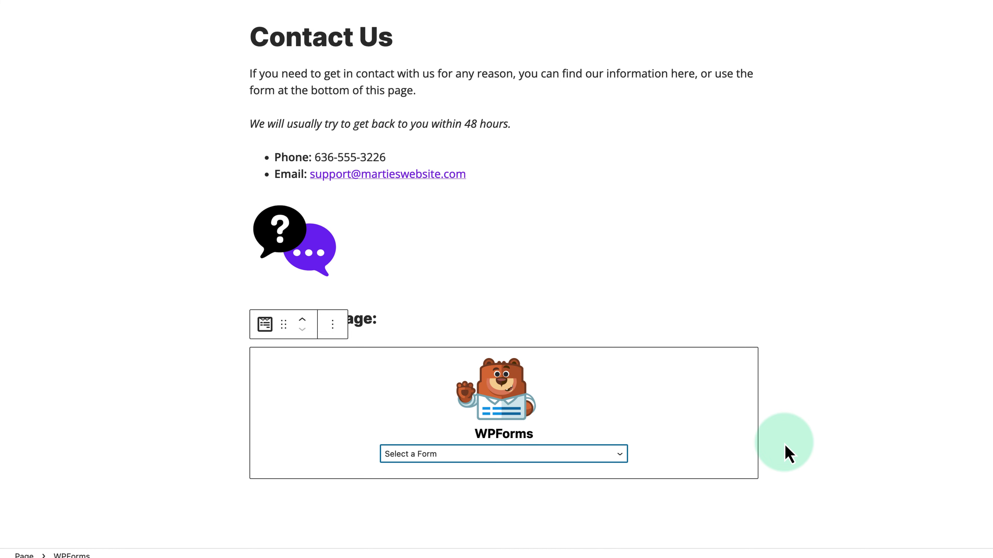
left_click(625, 462)
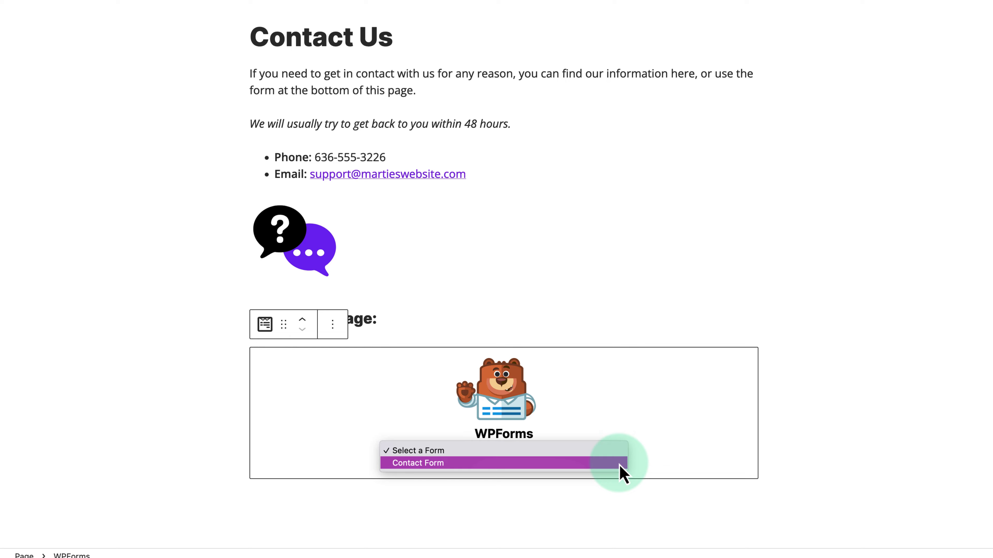
left_click(620, 465)
scroll(623, 475, "down", 4)
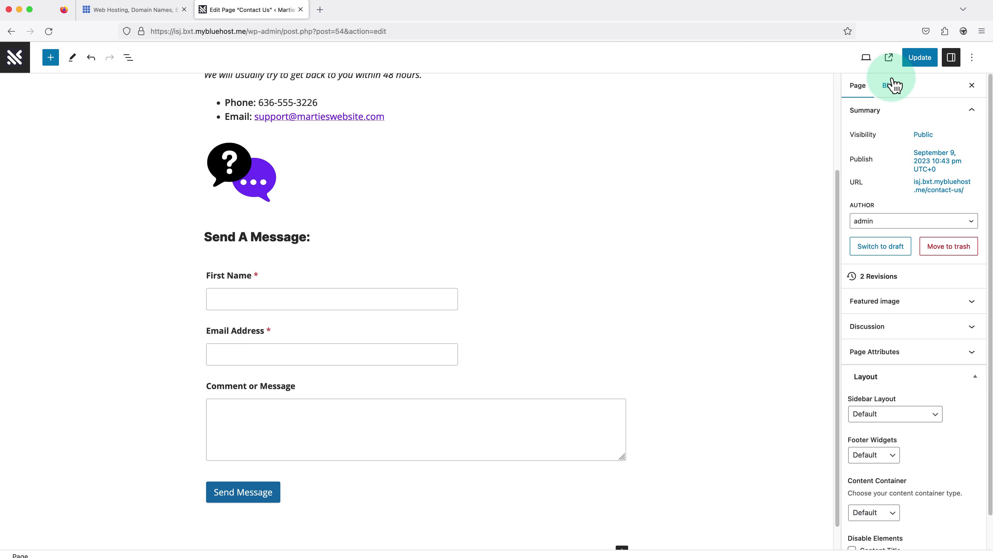
Update the Contact Us page and view the embedded form on the published page.
left_click(917, 59)
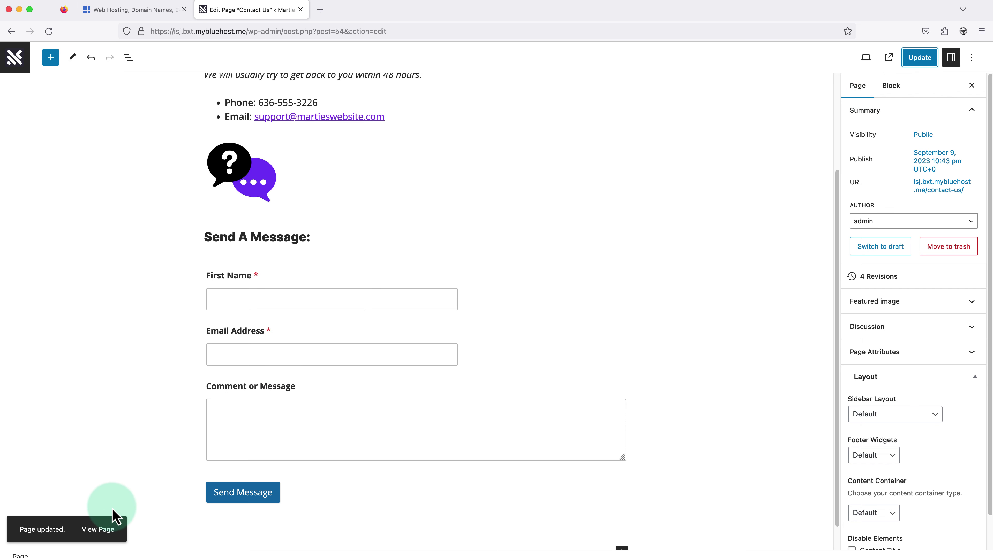
left_click(100, 533)
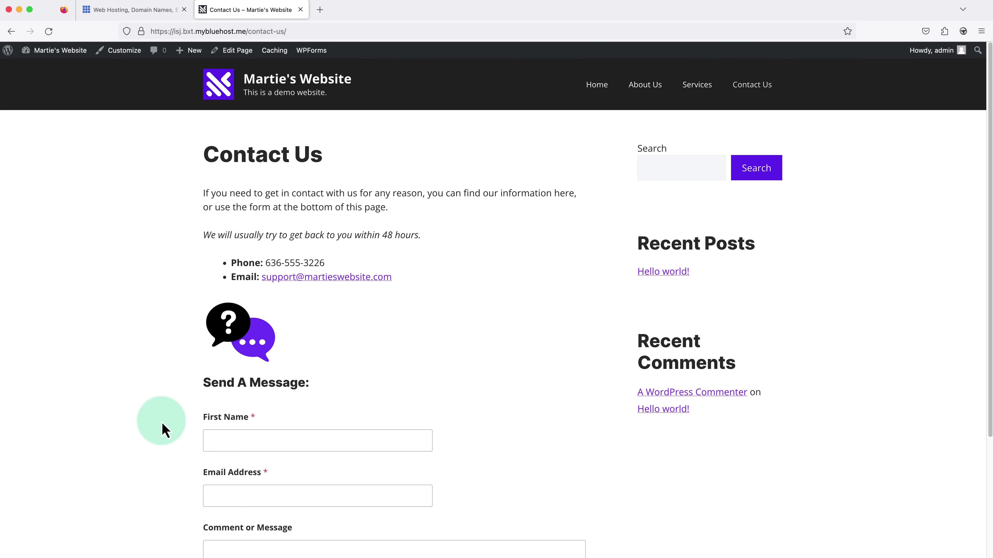
scroll(156, 430, "down", 5)
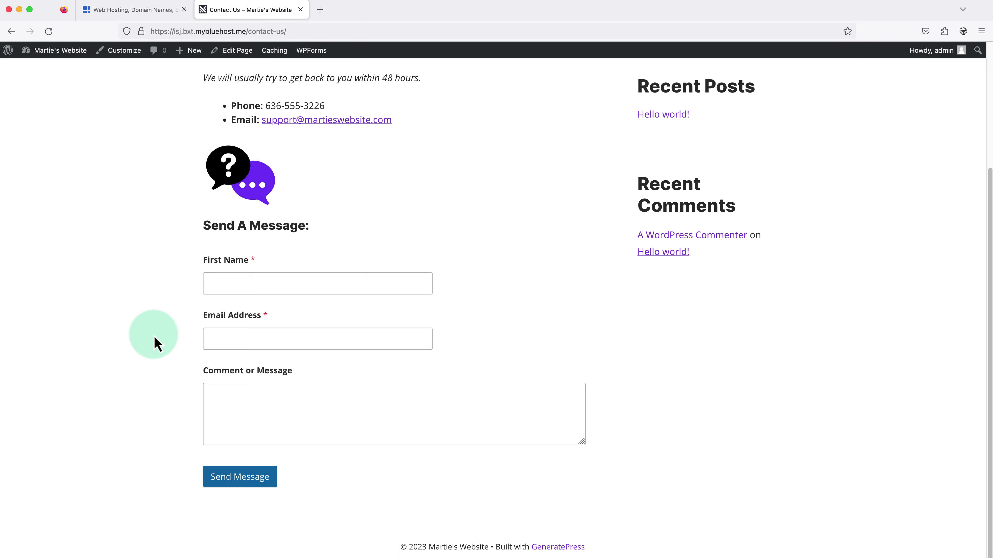
scroll(156, 344, "up", 4)
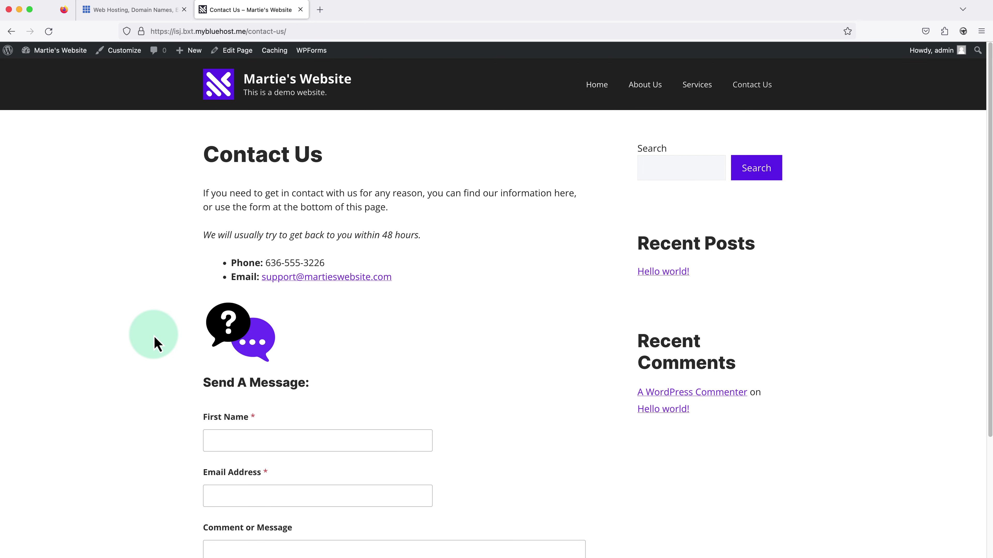
Disable the Content Title element in the Home page's layout settings and update the page.
left_click(598, 91)
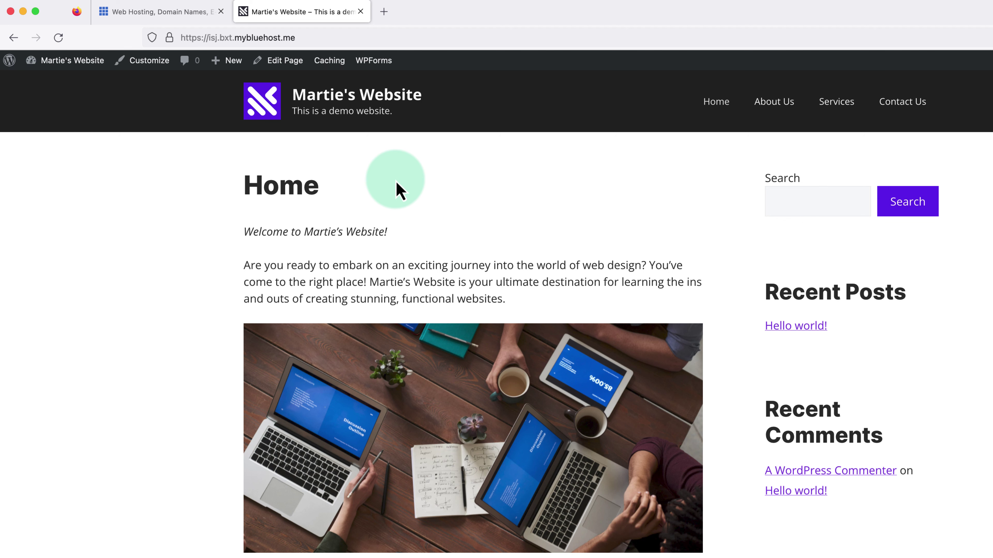
left_click(288, 65)
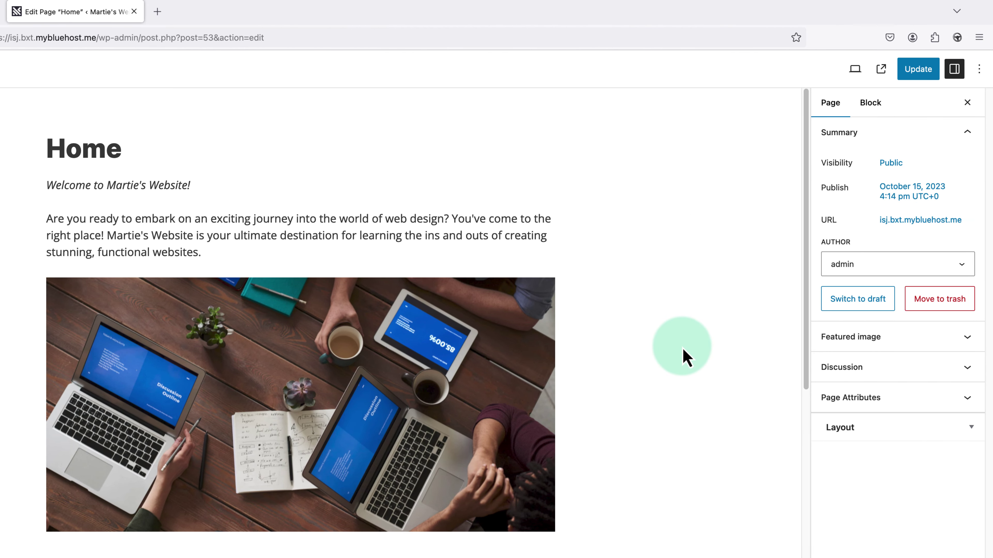
left_click(876, 431)
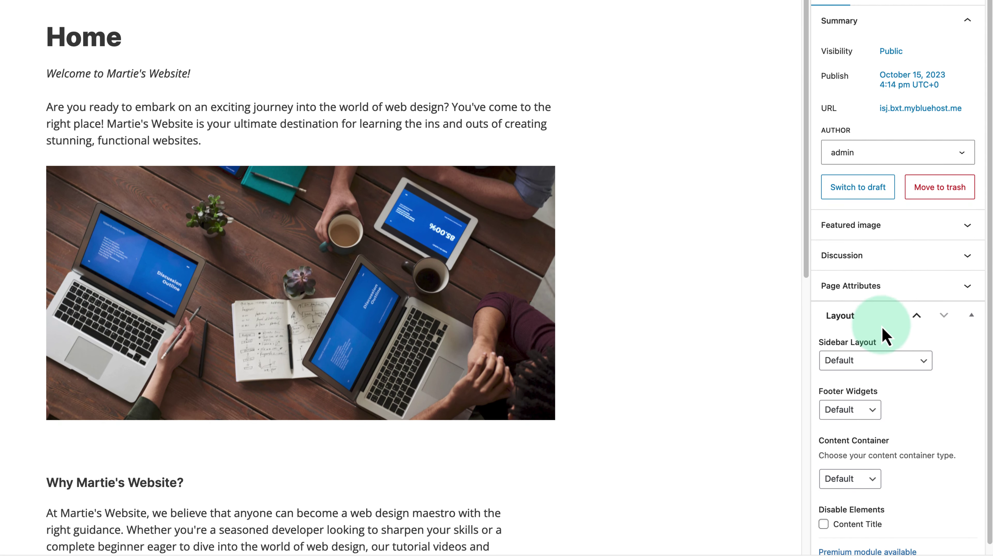
scroll(925, 402, "down", 1)
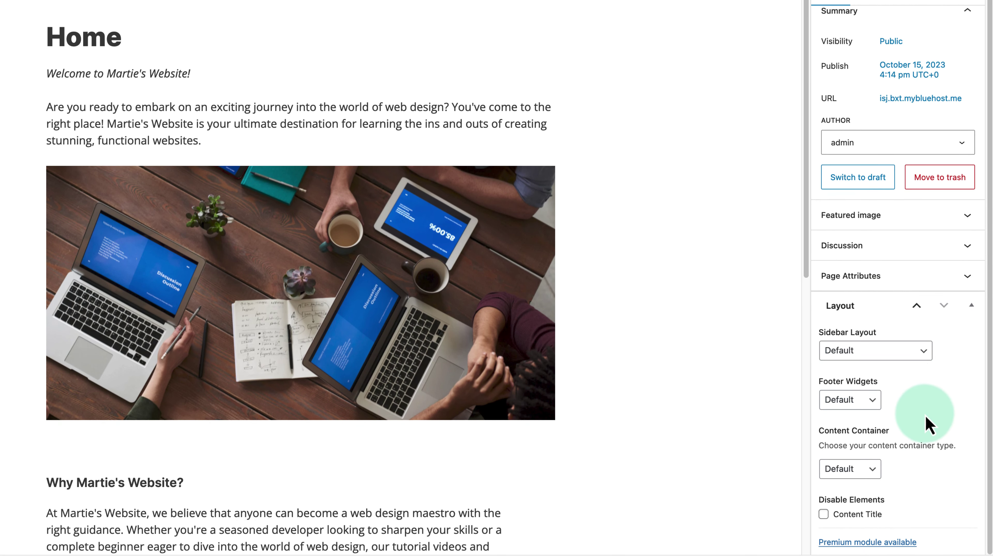
left_click(823, 515)
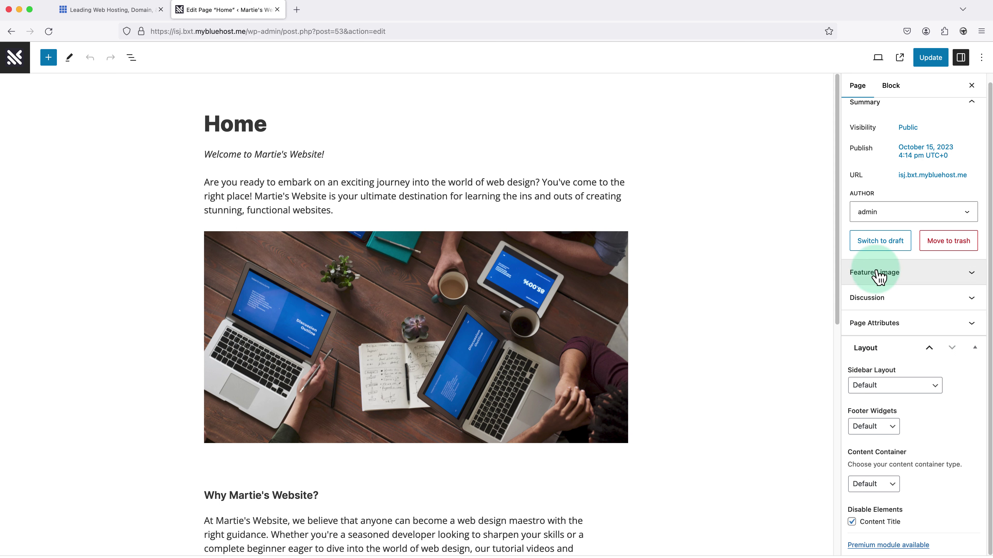
left_click(934, 58)
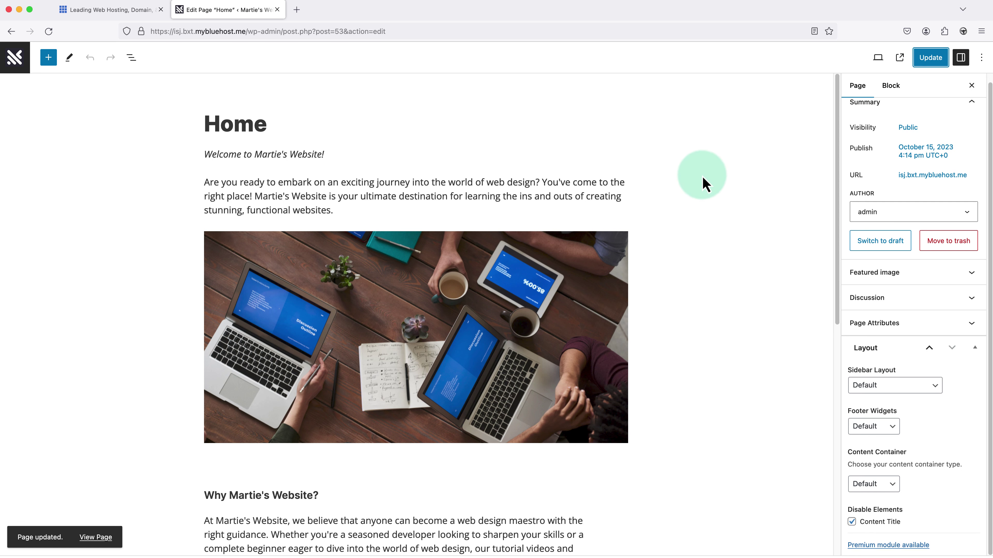
View the published Home page and check the area around its welcome line.
left_click(104, 536)
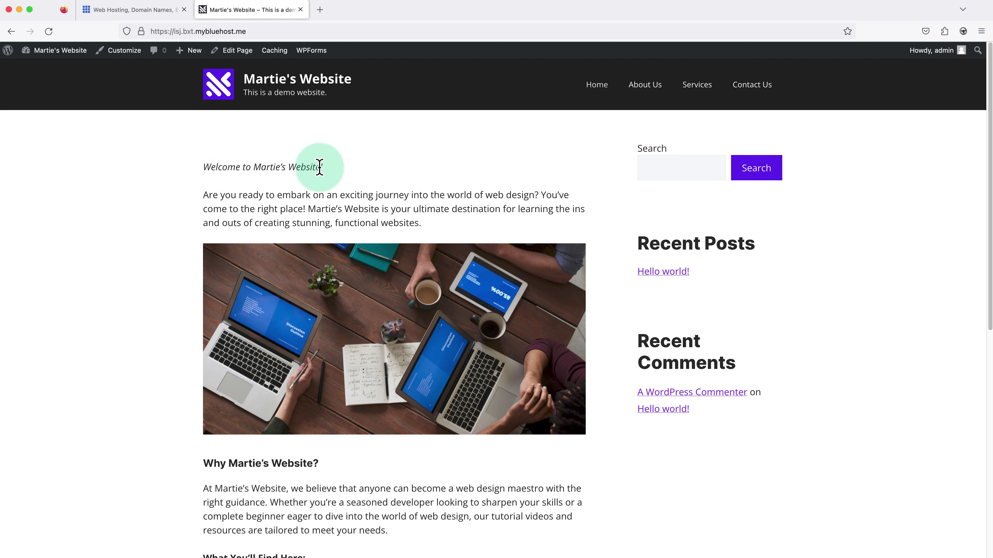
left_click_drag(320, 168, 206, 177)
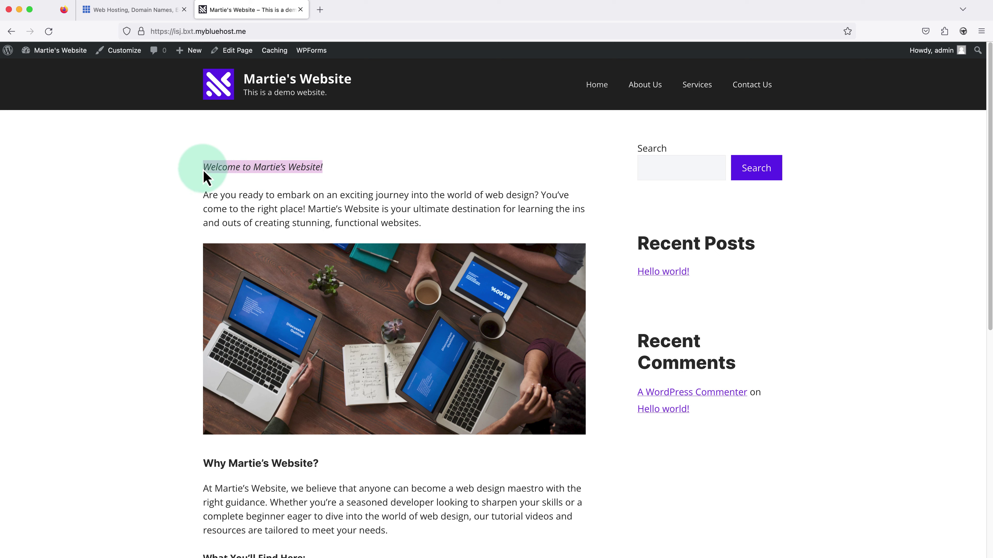
left_click(181, 187)
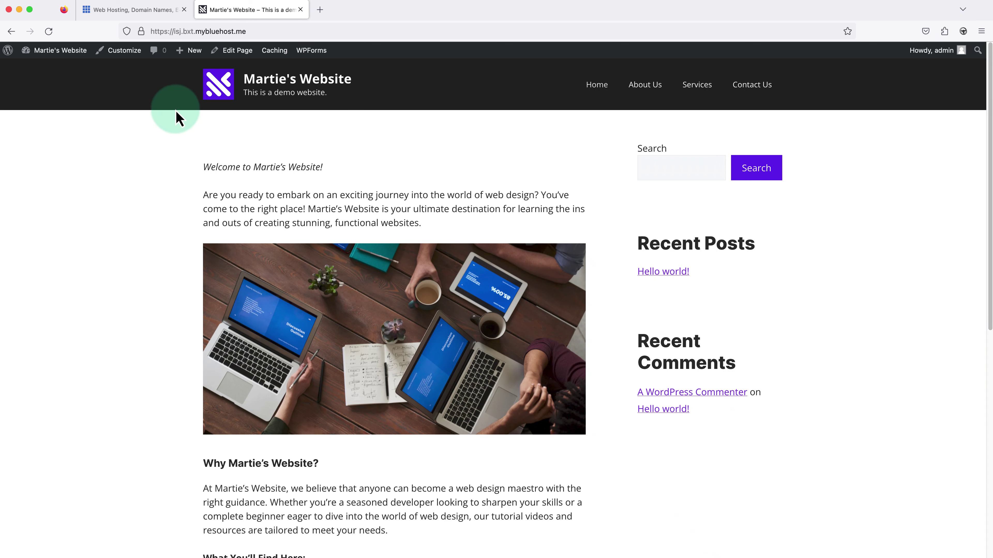
Open the Right Sidebar widgets in the site customizer and delete the Search block.
left_click(134, 58)
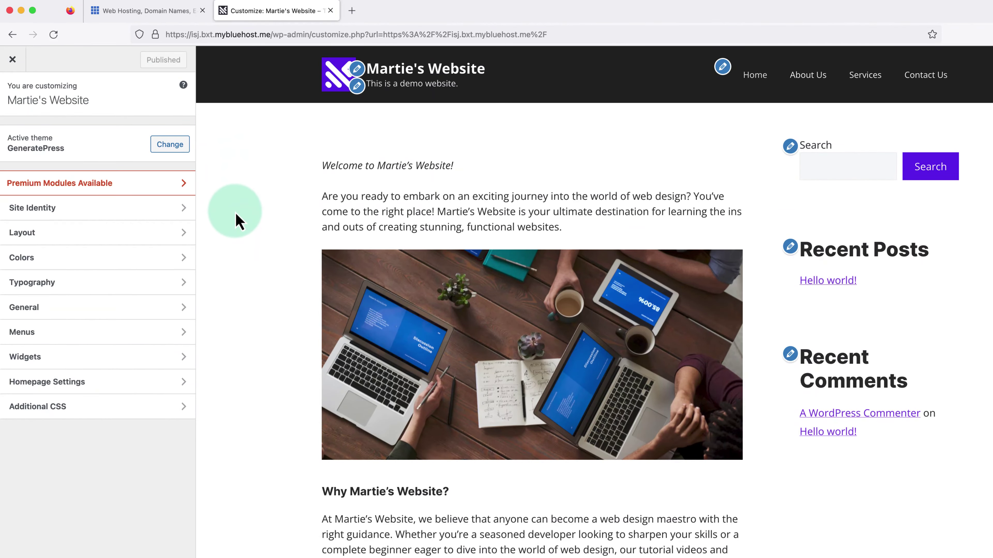
left_click(115, 365)
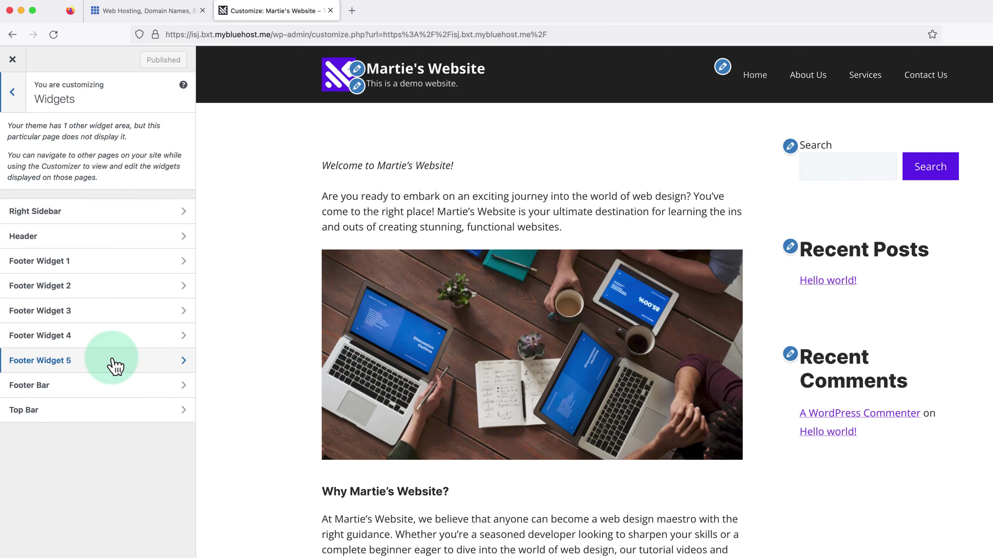
left_click(106, 213)
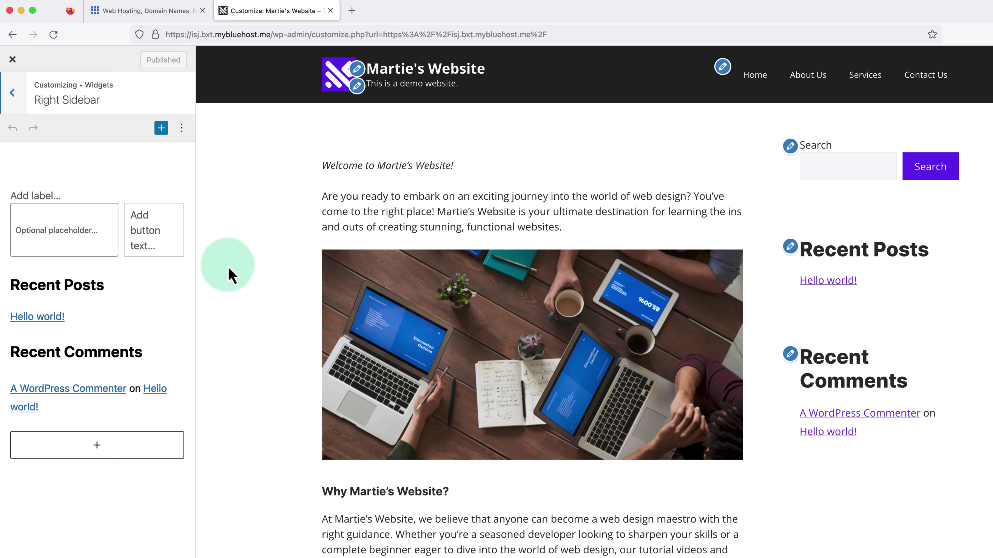
left_click(101, 237)
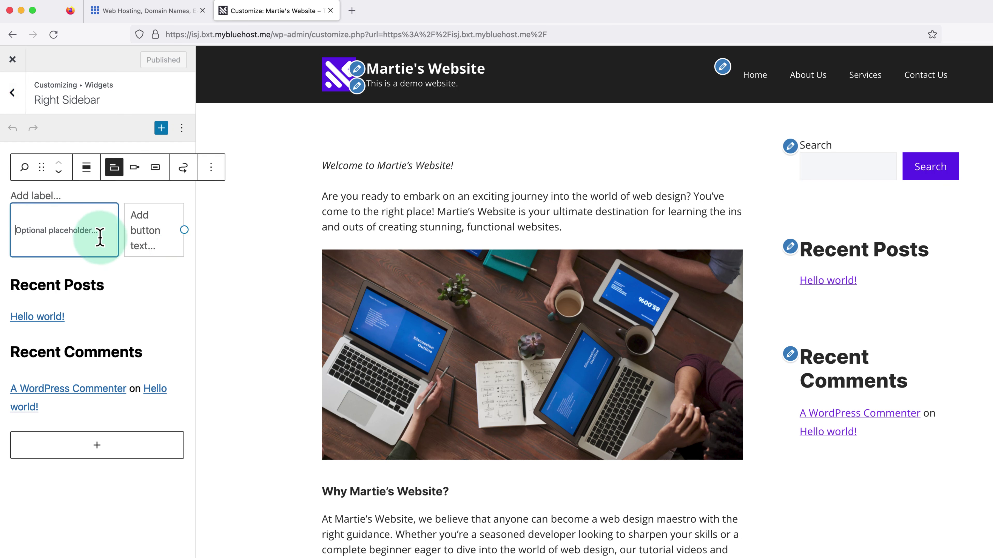
left_click(212, 168)
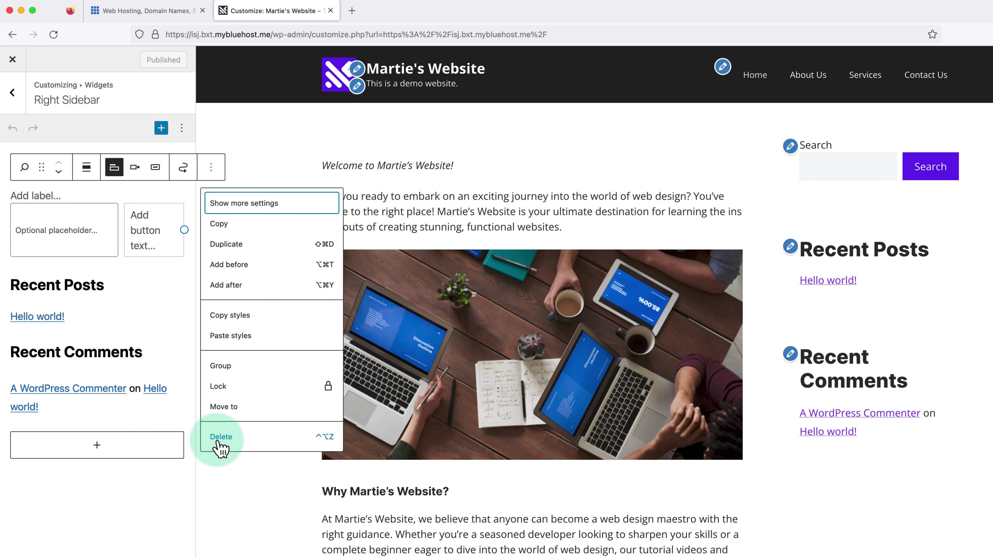
left_click(220, 446)
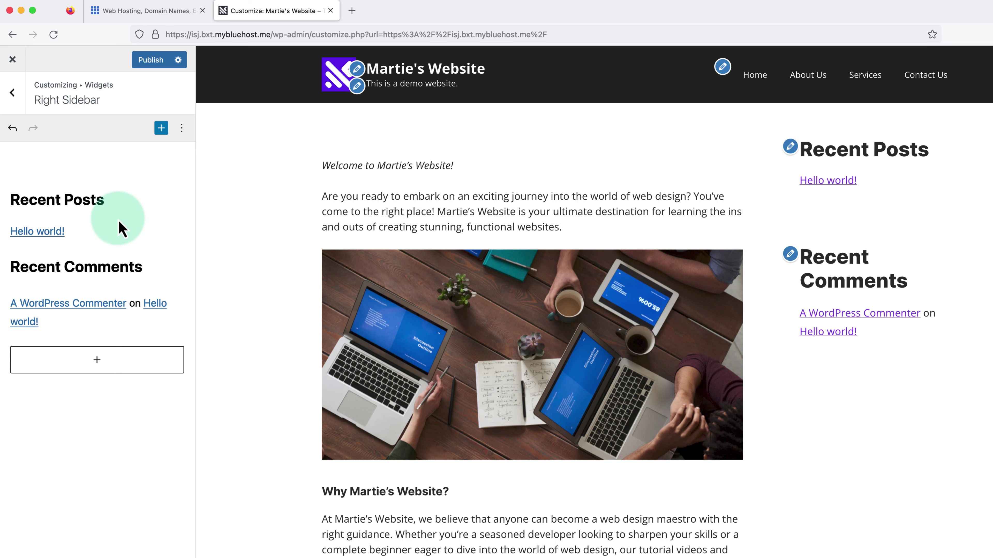
Delete the whole Recent Posts group from the Right Sidebar widgets.
left_click(72, 200)
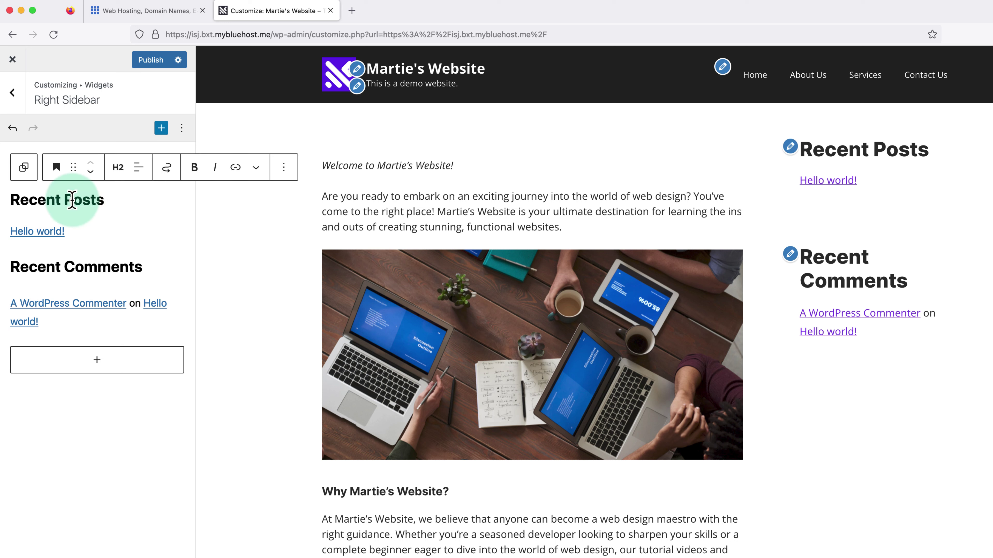
left_click(24, 168)
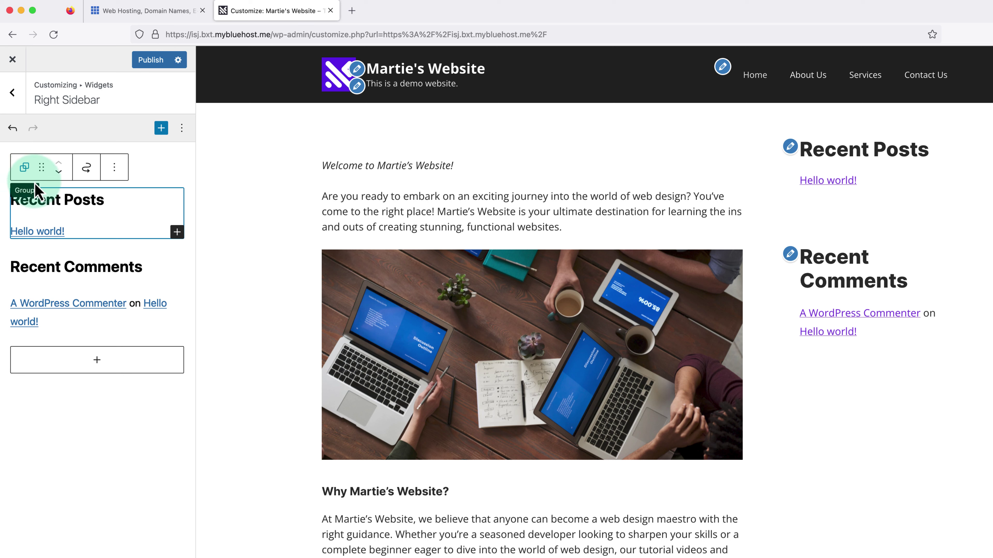
left_click(114, 168)
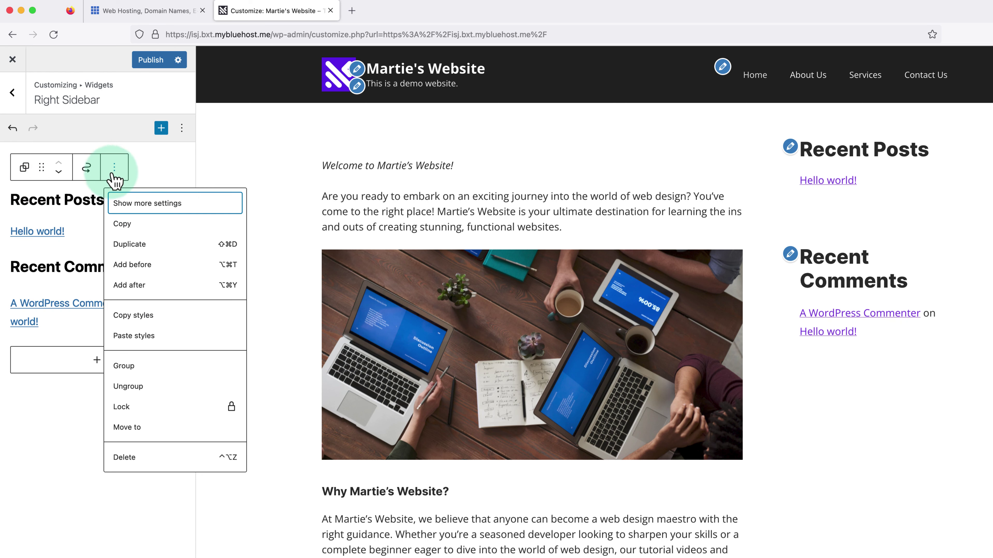
left_click(124, 458)
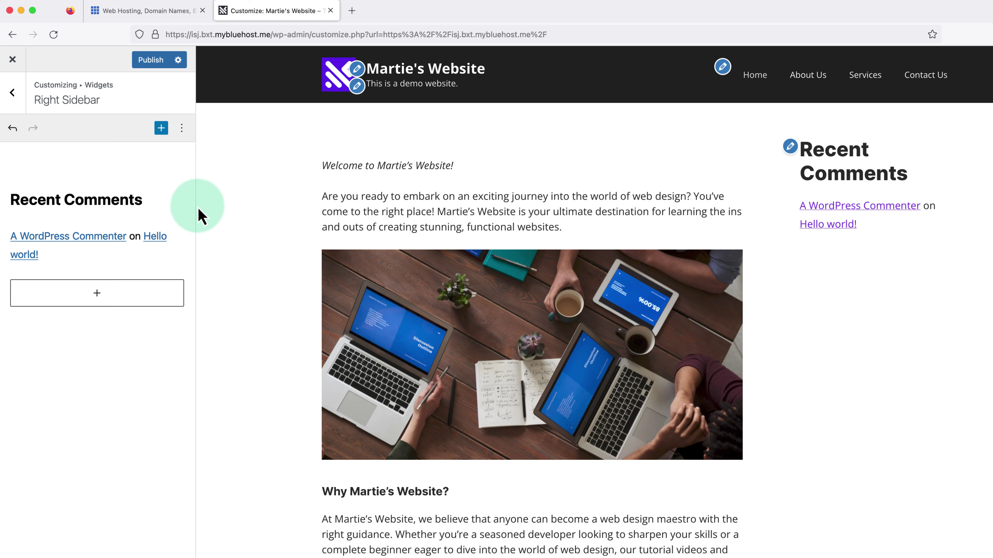
Delete the whole Recent Comments group from the Right Sidebar widgets.
left_click(98, 200)
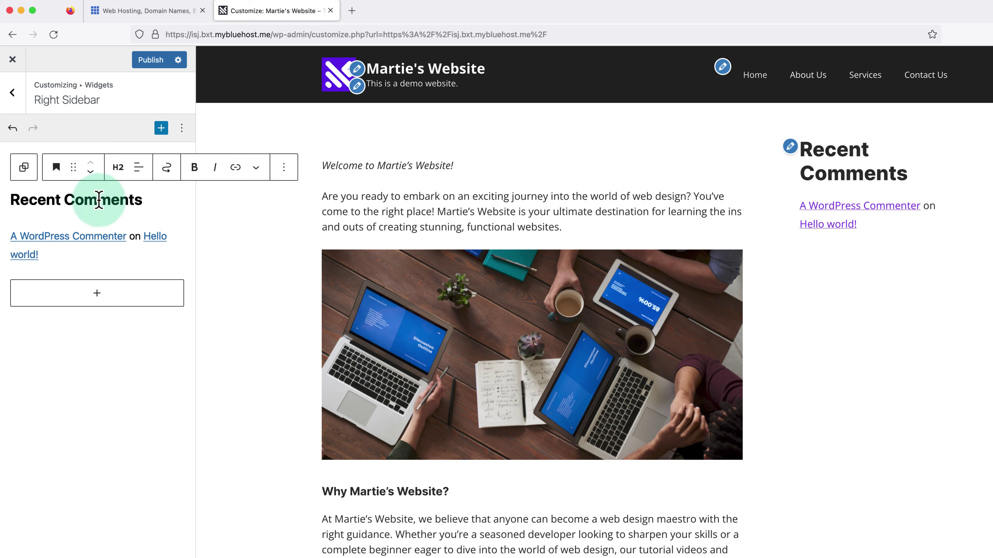
left_click(30, 172)
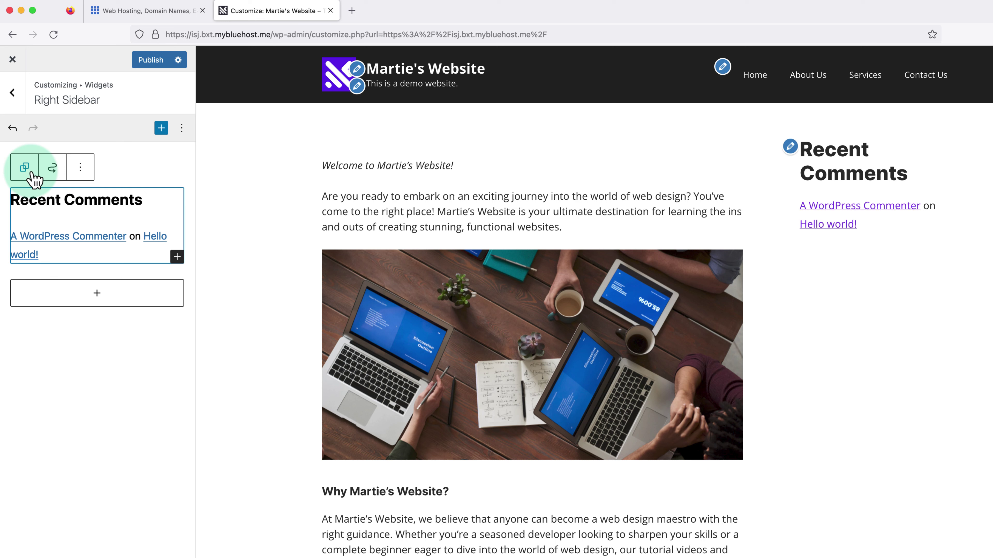
left_click(80, 173)
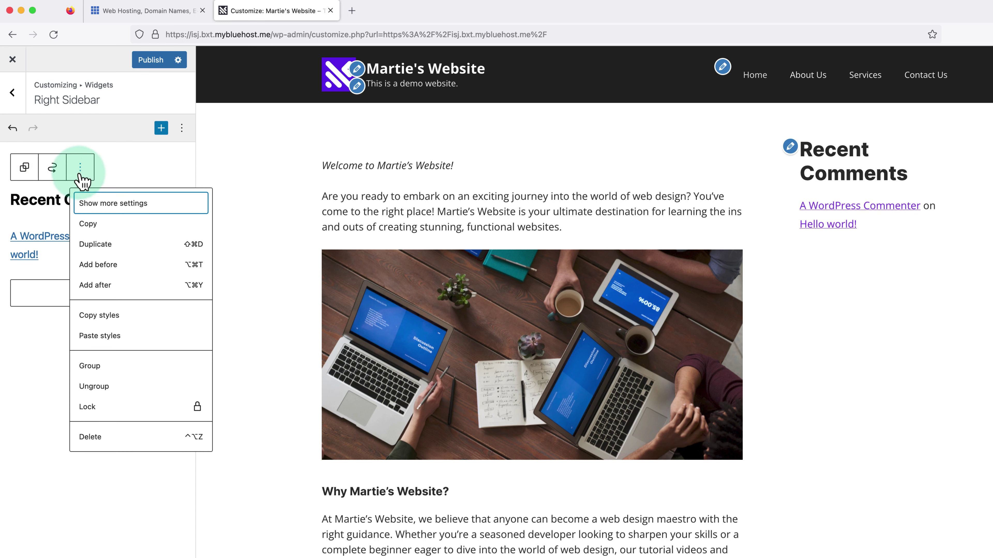
left_click(89, 436)
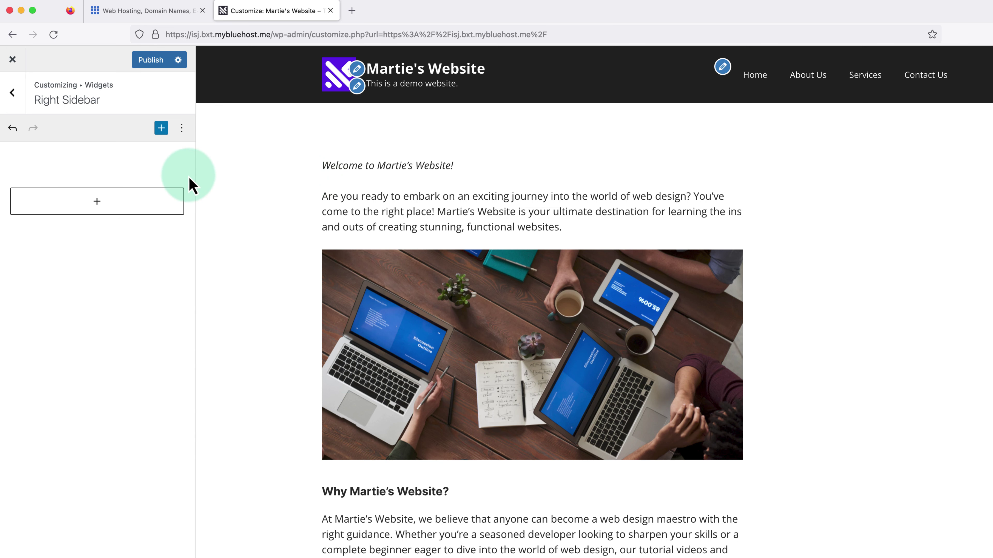
Add a Heading block with the text "Who Are We?" to the empty Right Sidebar widget area.
left_click(98, 203)
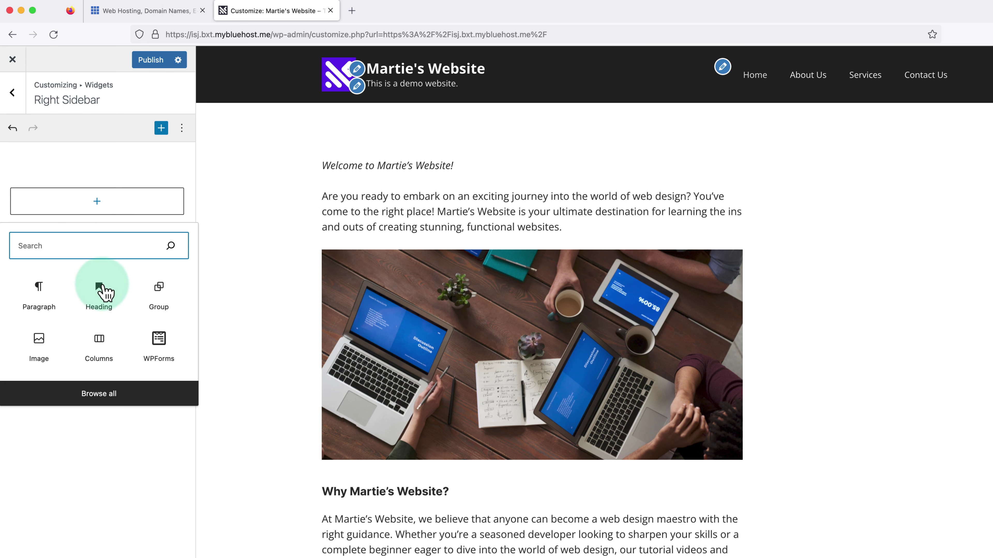
left_click(106, 298)
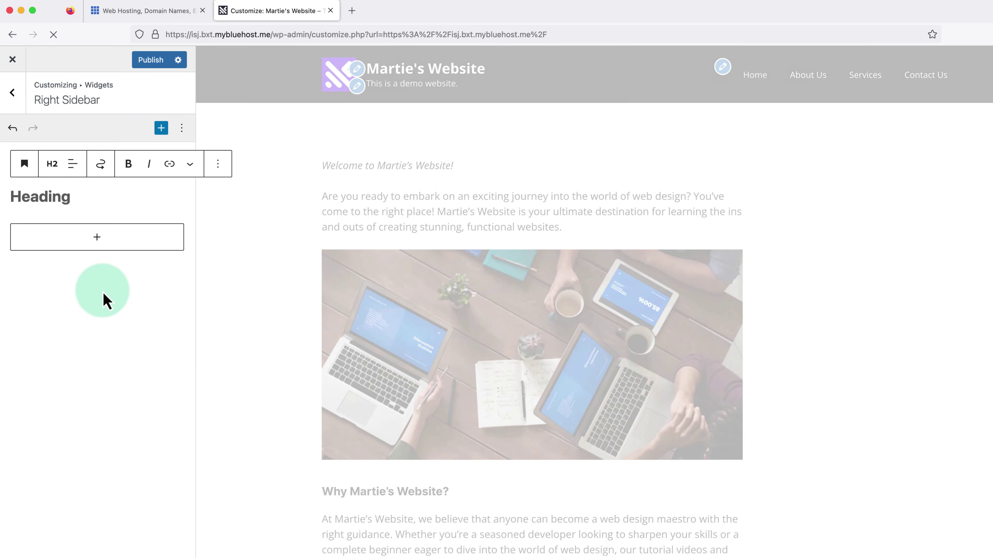
type("W")
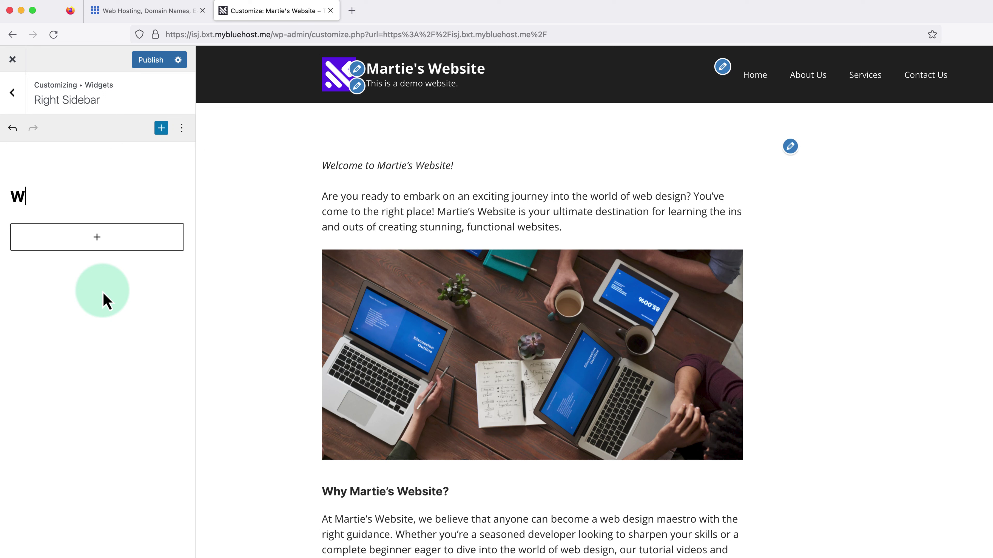
type("ho Are We?")
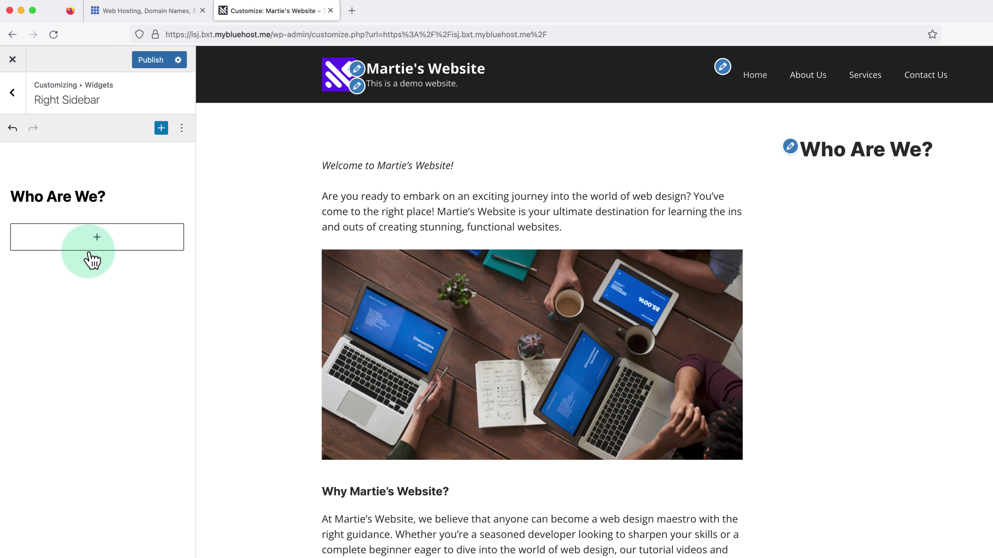
Change the "Who Are We?" heading to level H3.
left_click(91, 199)
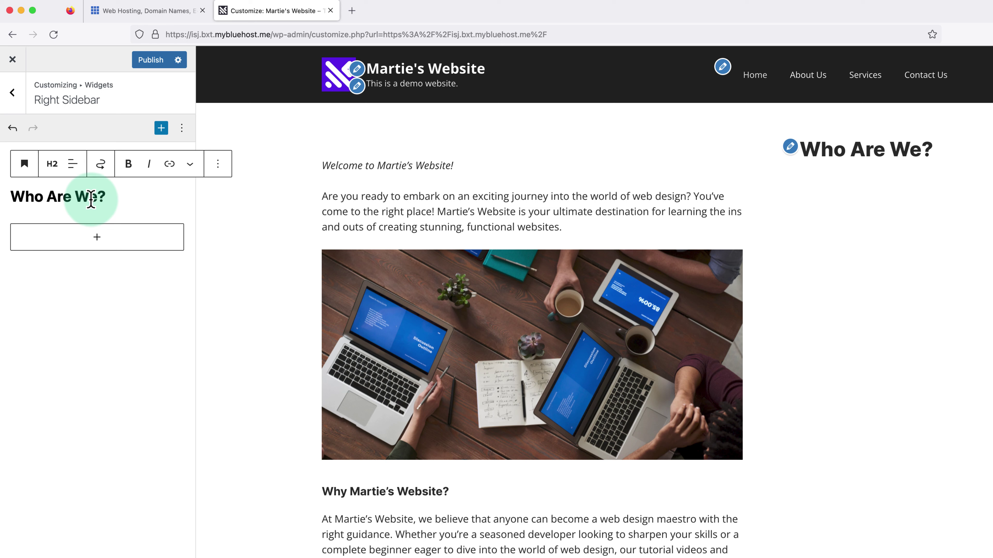
left_click(54, 166)
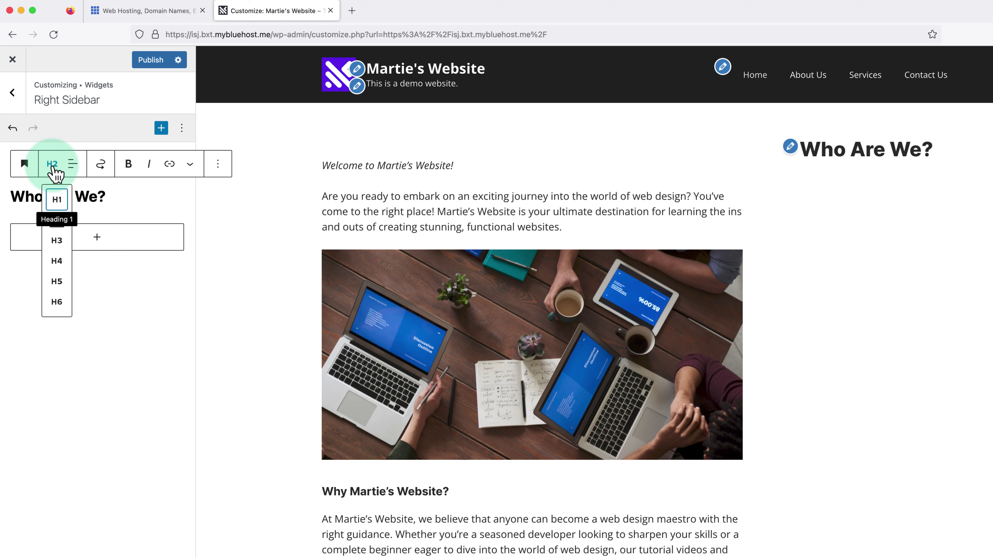
left_click(57, 240)
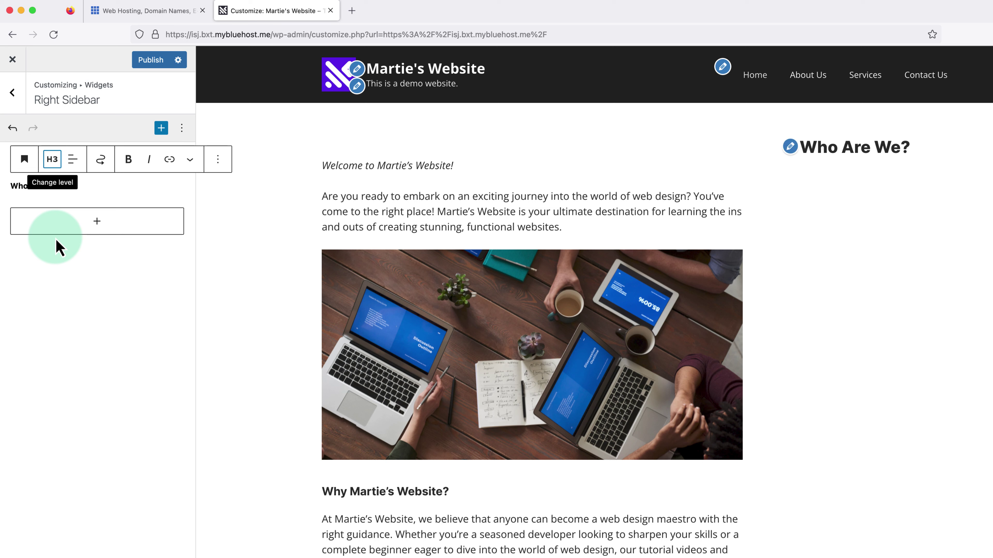
left_click(89, 267)
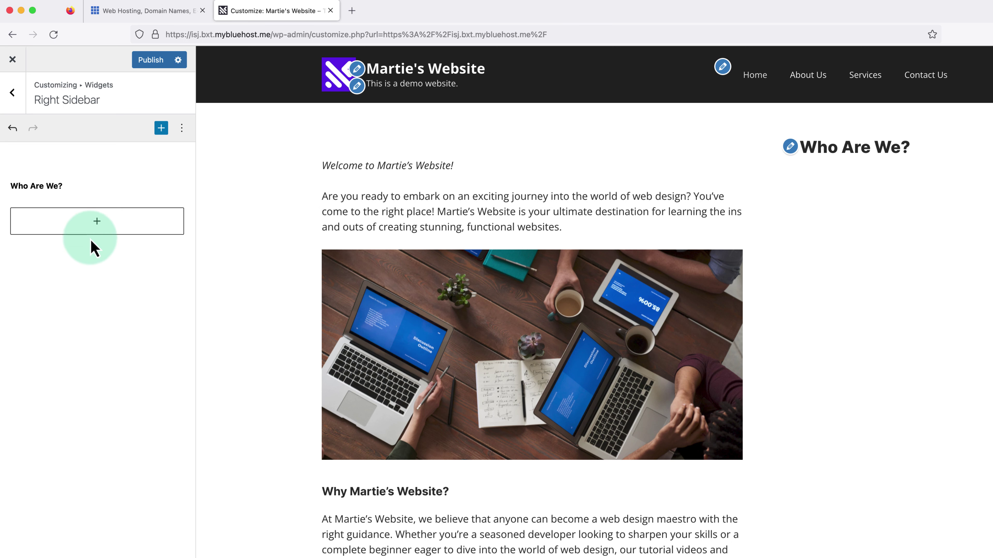
Add a Paragraph block below the "Who Are We?" heading with the text "This is my text...".
left_click(97, 225)
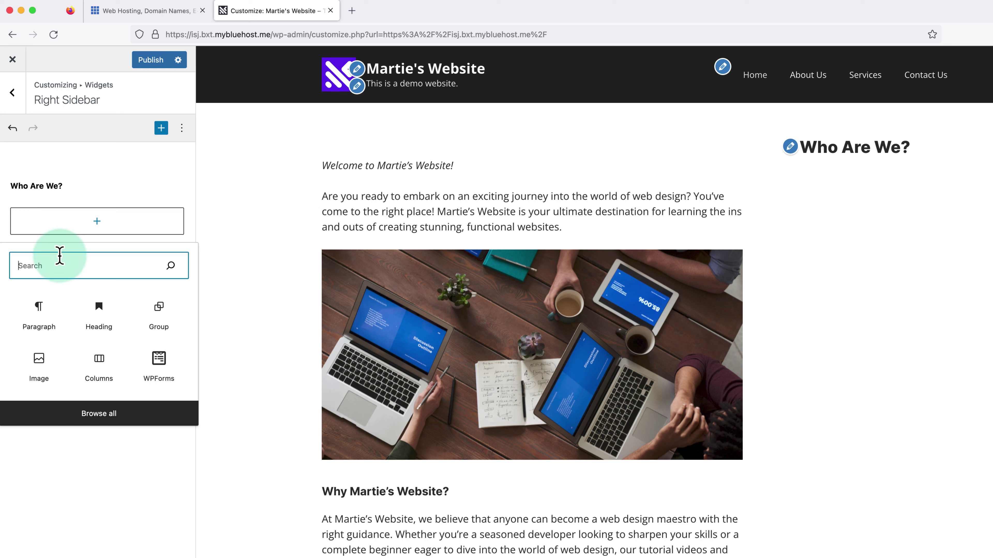
left_click(45, 317)
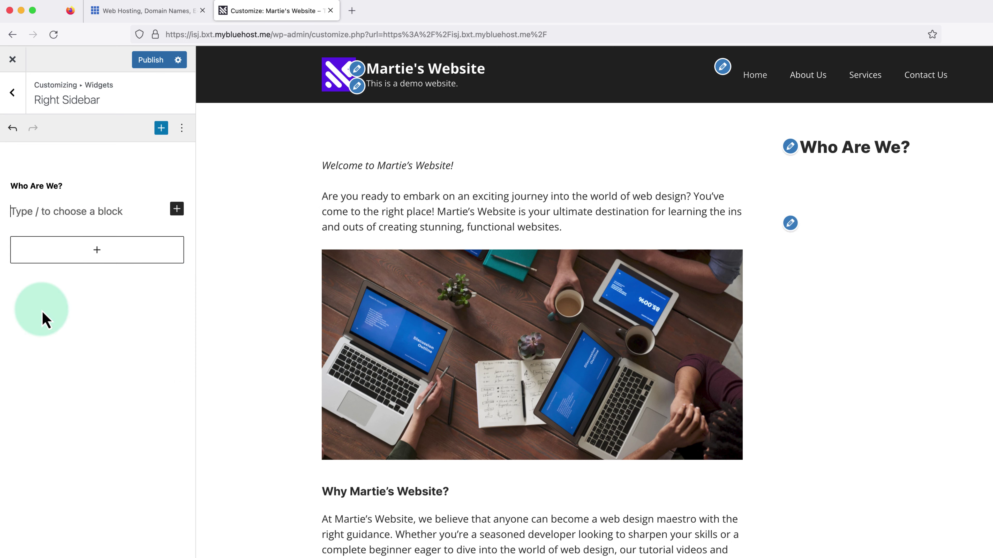
type("This ")
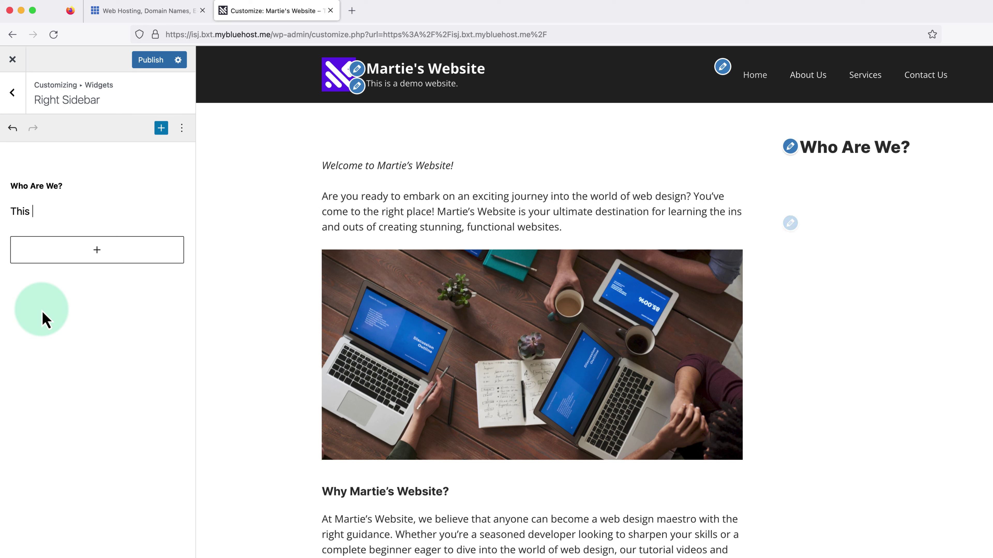
type("is my text...")
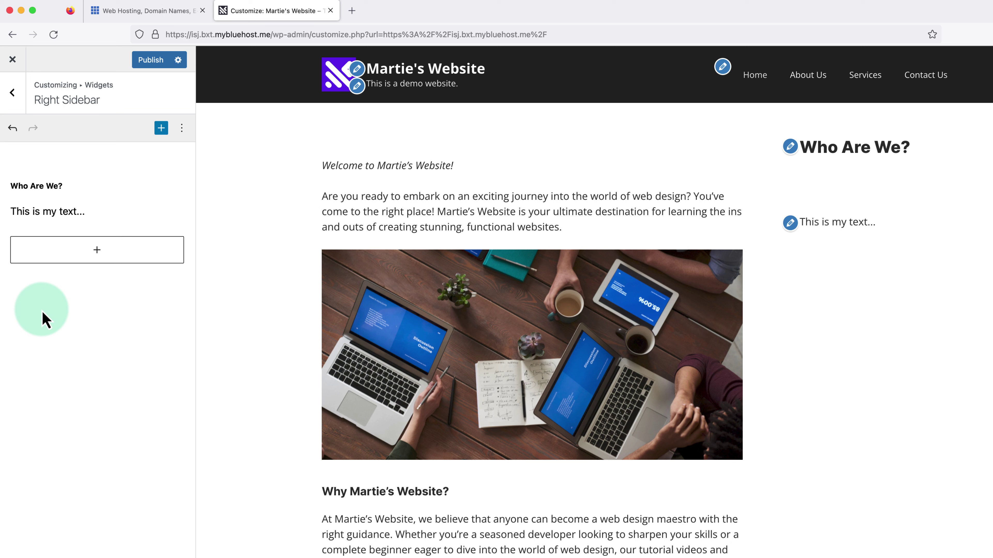
left_click(43, 319)
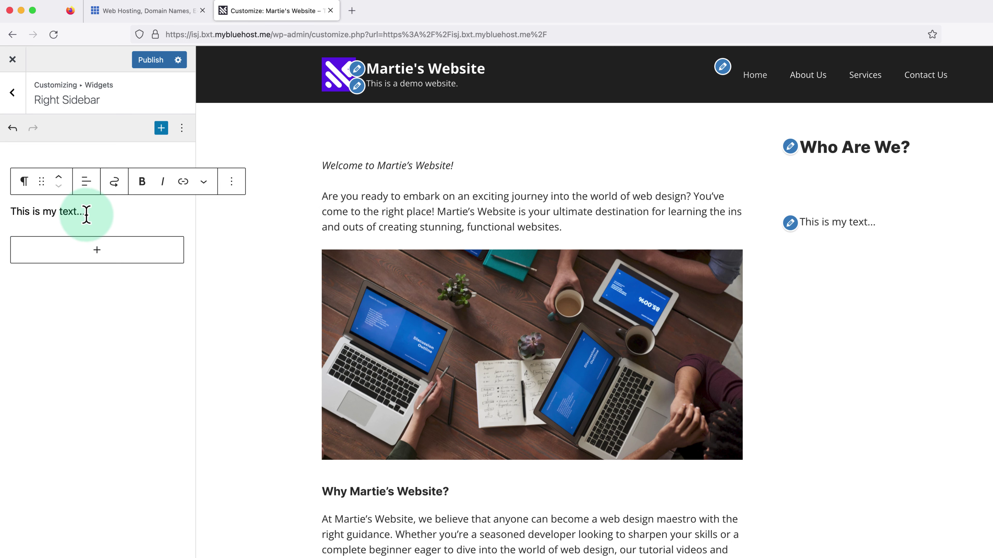
Replace the sidebar paragraph's text with the copied description beginning "We are a small web design agency based in Northern Ireland.".
left_click_drag(87, 213, 13, 215)
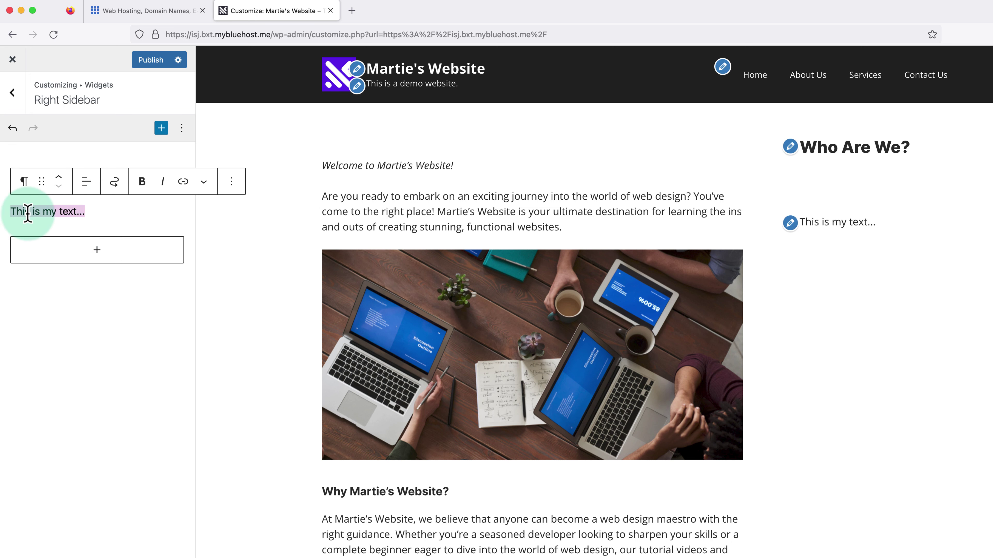
right_click(43, 215)
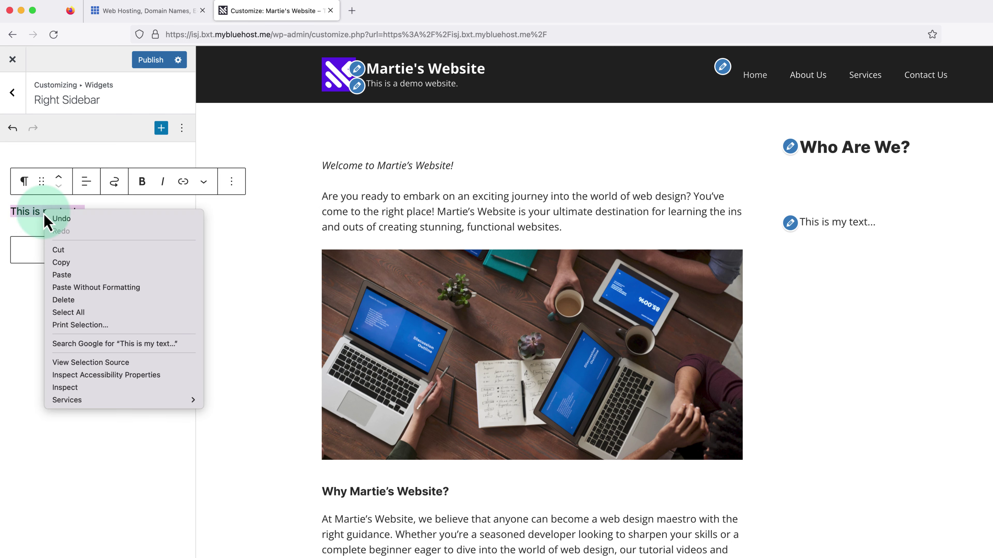
left_click(61, 275)
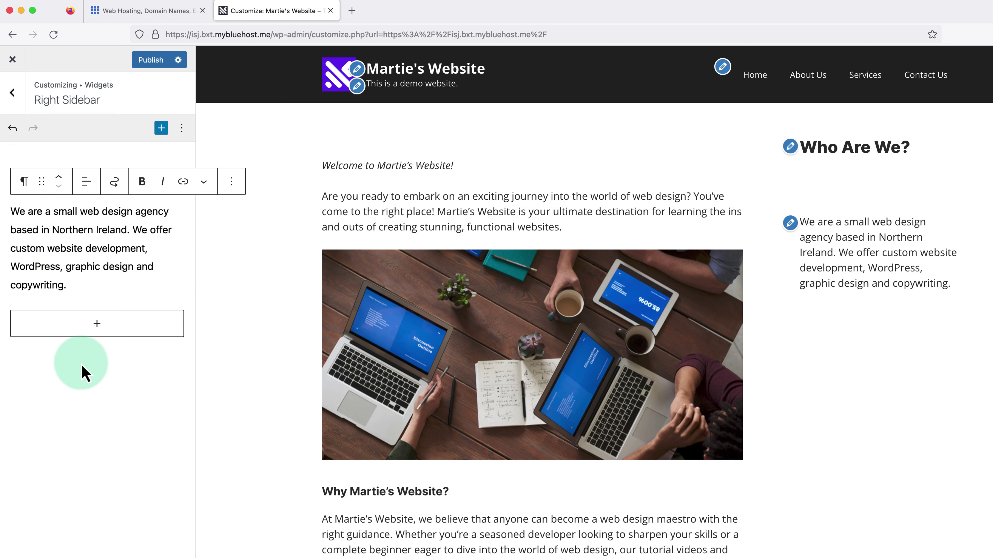
left_click(83, 372)
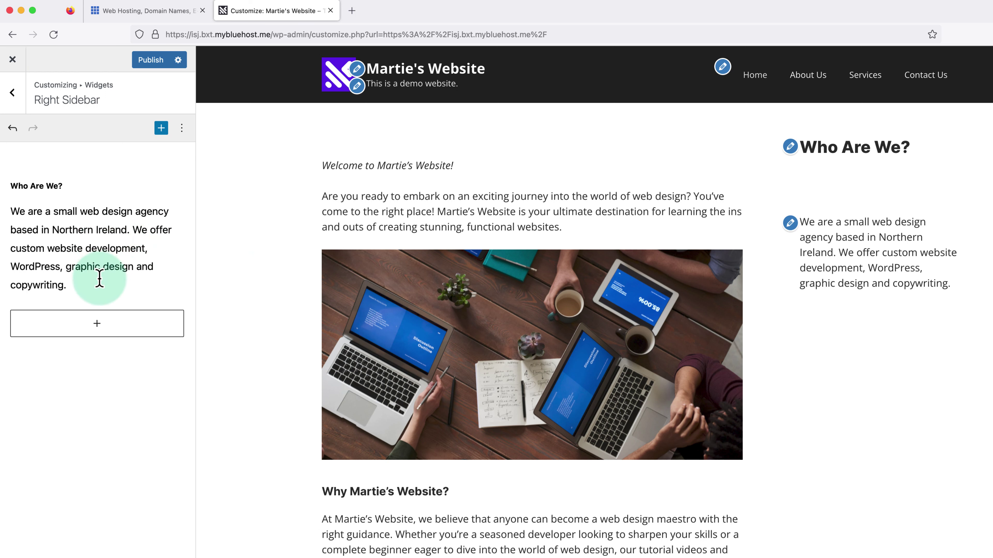
Combine the "Who Are We?" heading and the agency description paragraph into one Group block.
left_click_drag(102, 286, 10, 182)
left_click(25, 160)
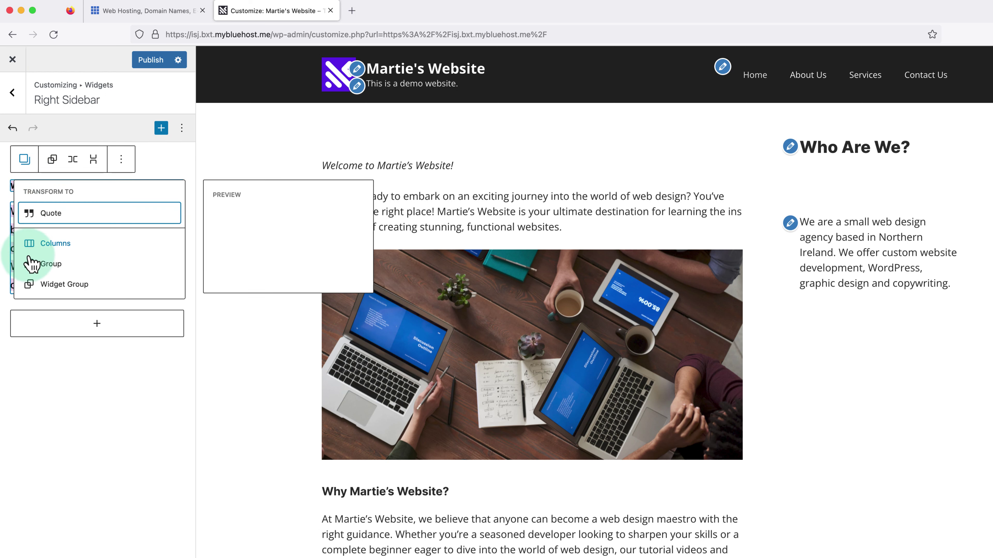
left_click(54, 269)
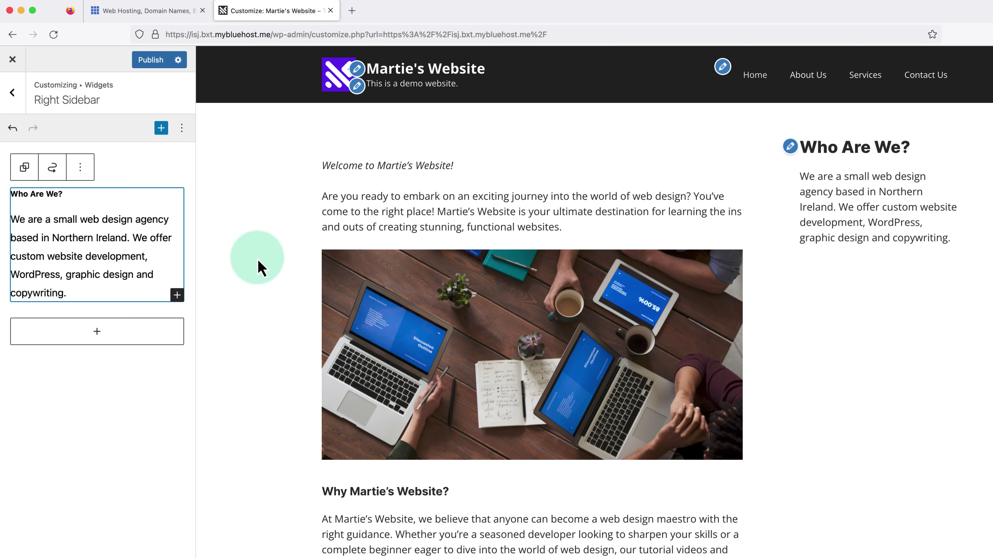
left_click(200, 292)
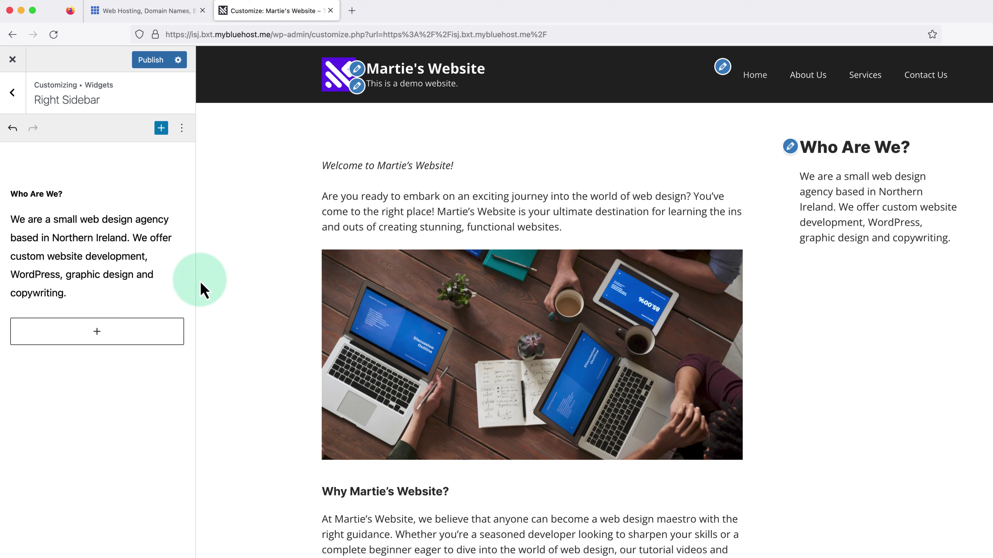
Add an Image block below the "Who Are We?" group and upload the Sidebar Image file from the Demo Website folder.
left_click(98, 329)
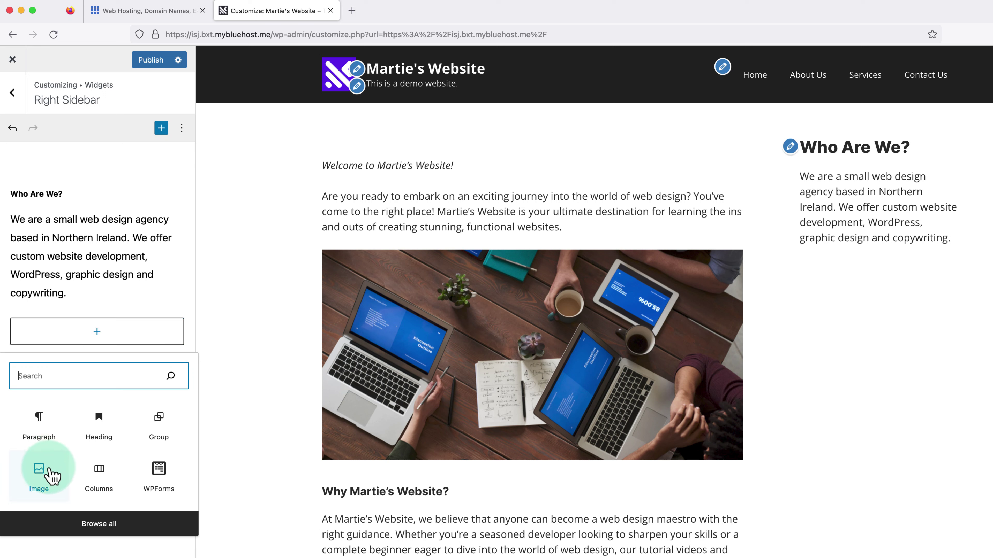
left_click(39, 473)
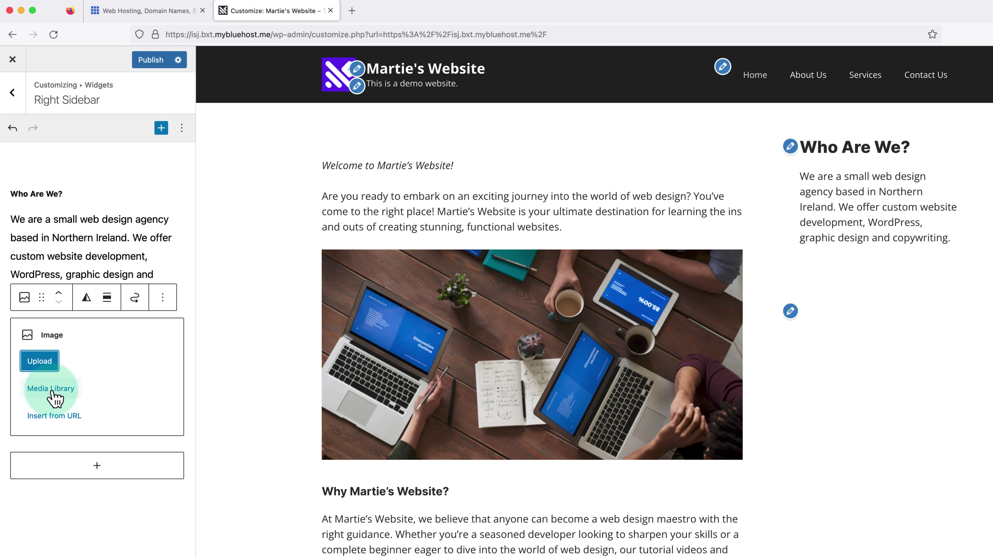
left_click(39, 362)
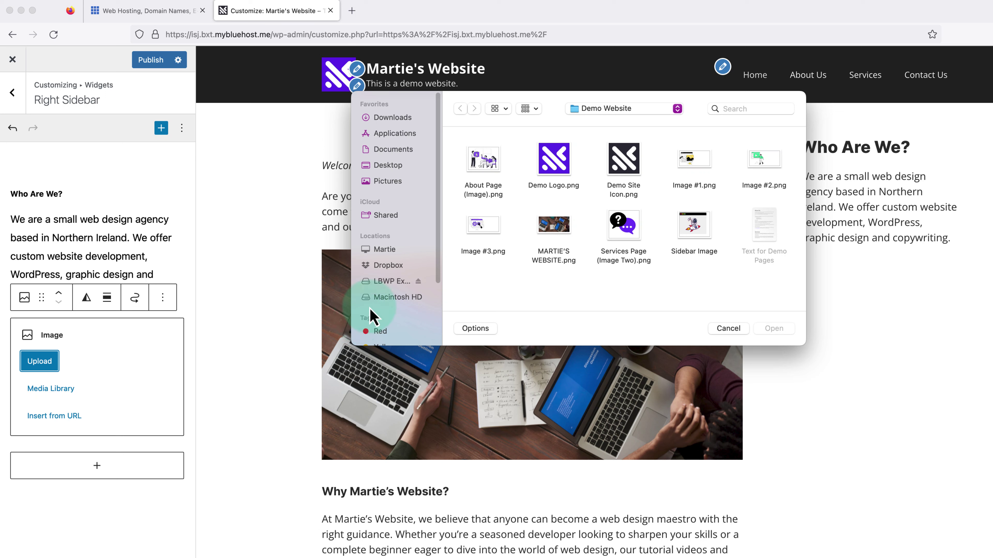
left_click(693, 242)
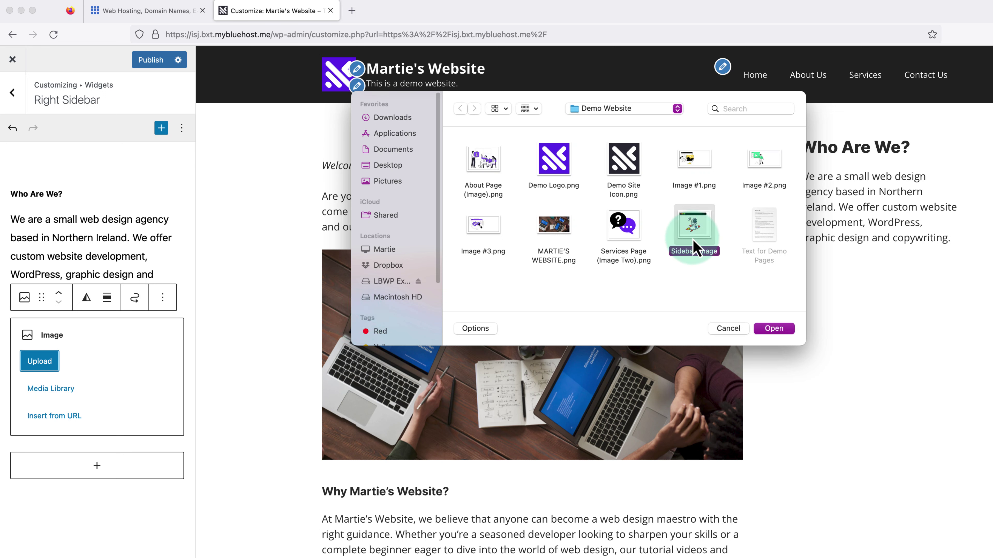
left_click(768, 329)
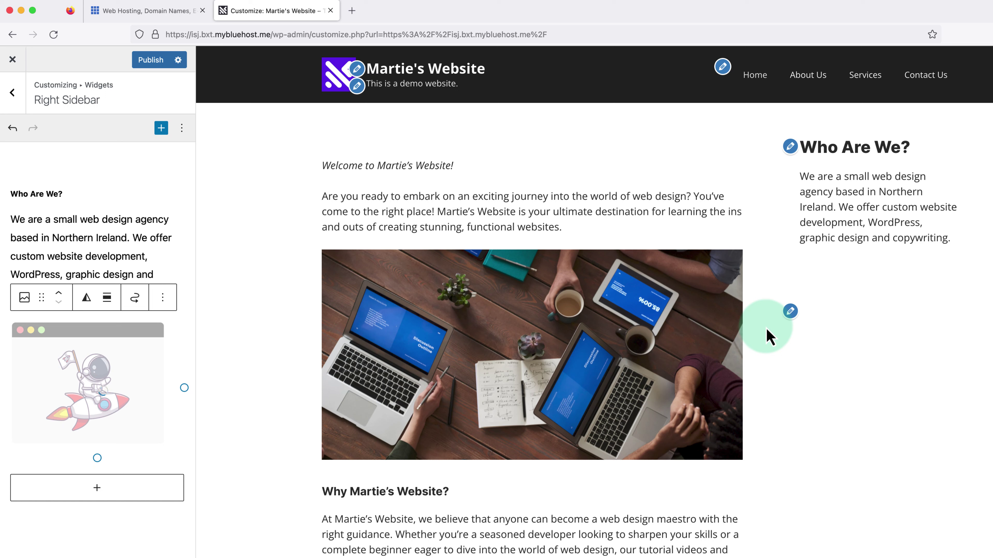
left_click(767, 330)
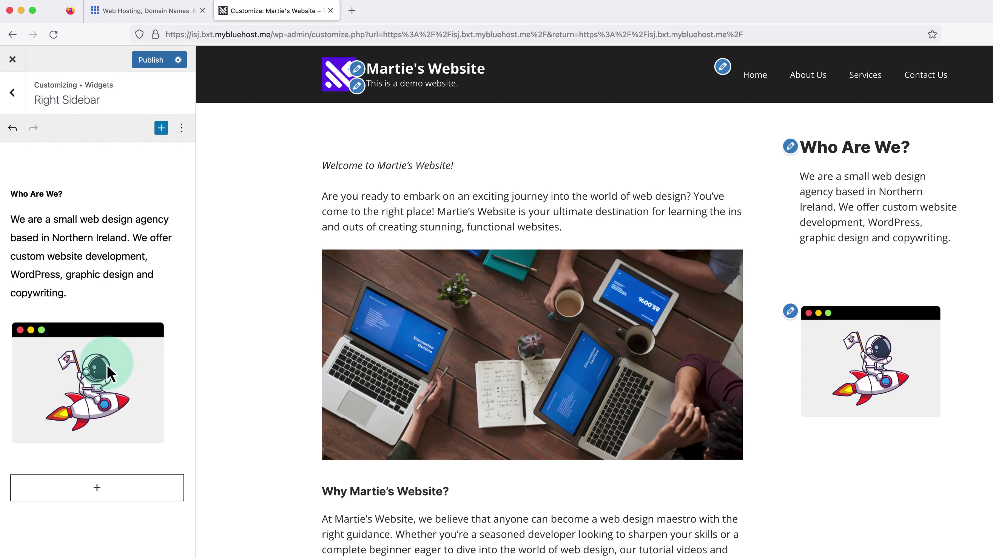
Move the astronaut image above the "Who Are We?" group and make it slightly smaller.
left_click(112, 374)
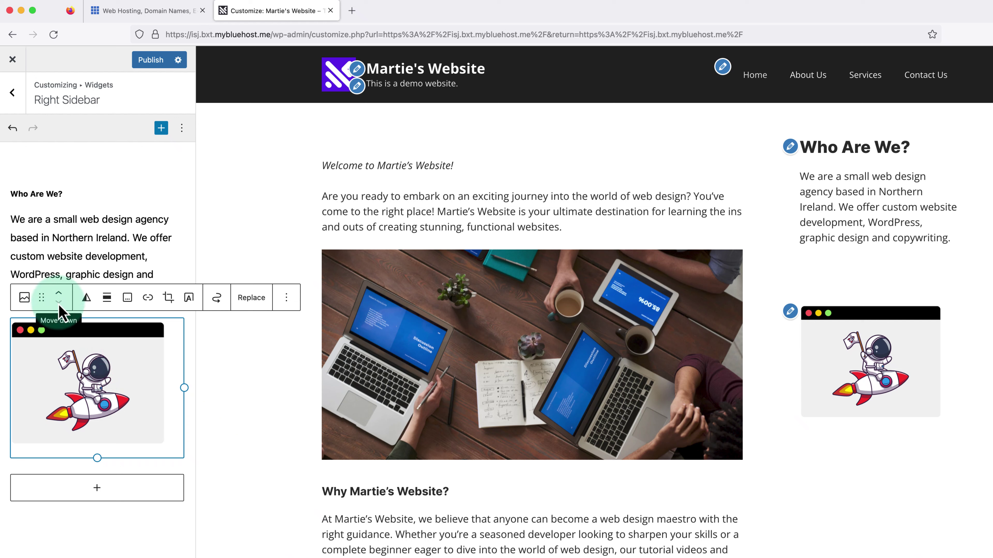
left_click(59, 294)
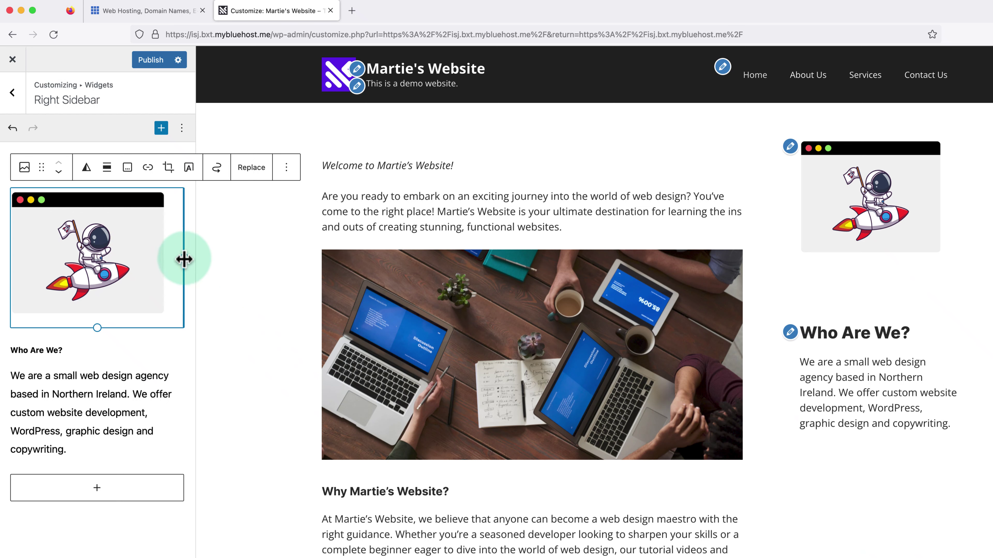
left_click_drag(184, 260, 154, 268)
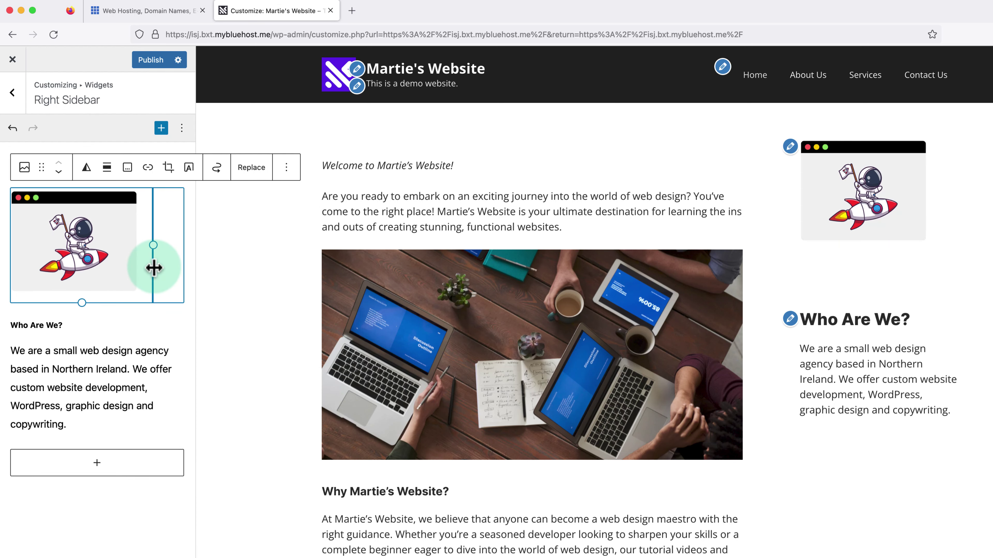
left_click(251, 237)
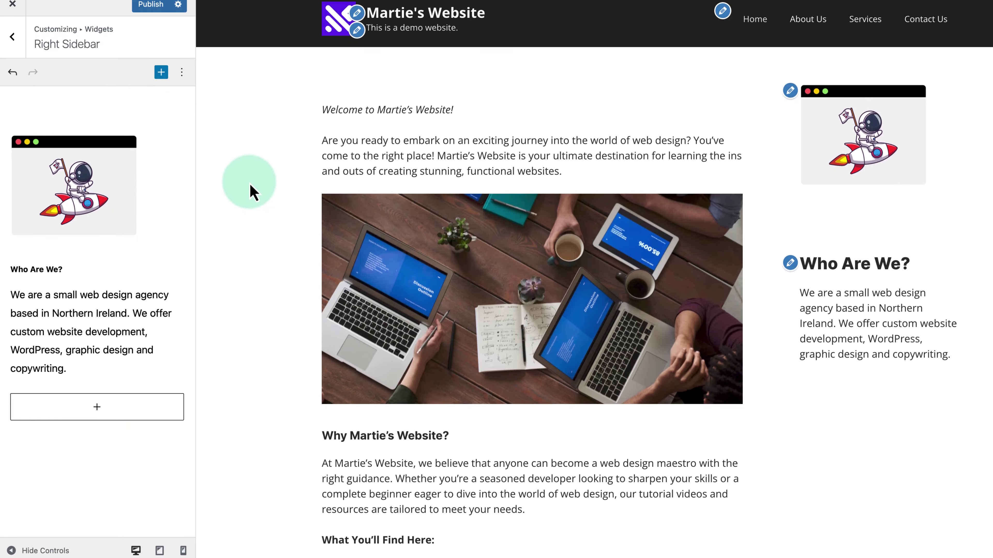
Browse the full block library for other blocks available to the Right Sidebar, then close it without adding one.
left_click(112, 414)
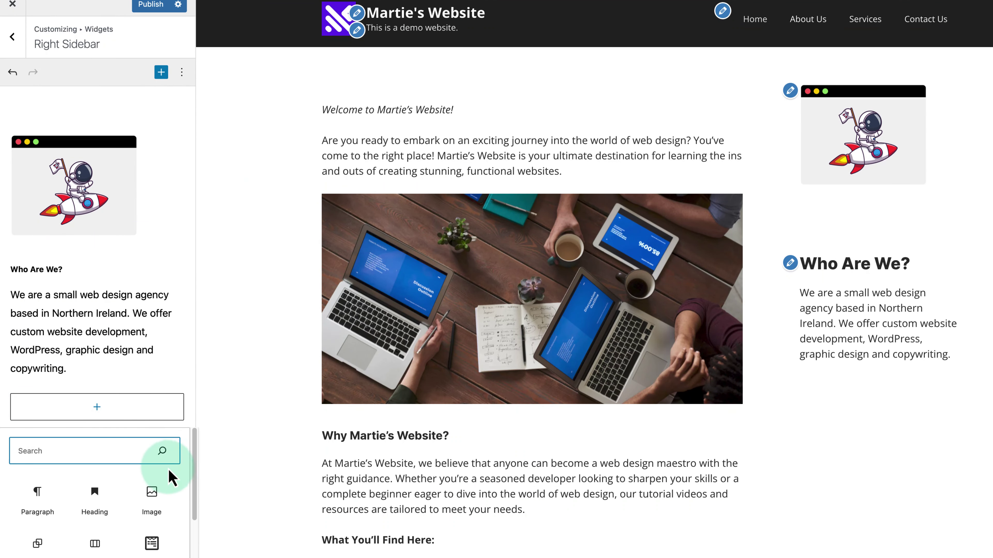
scroll(187, 478, "down", 2)
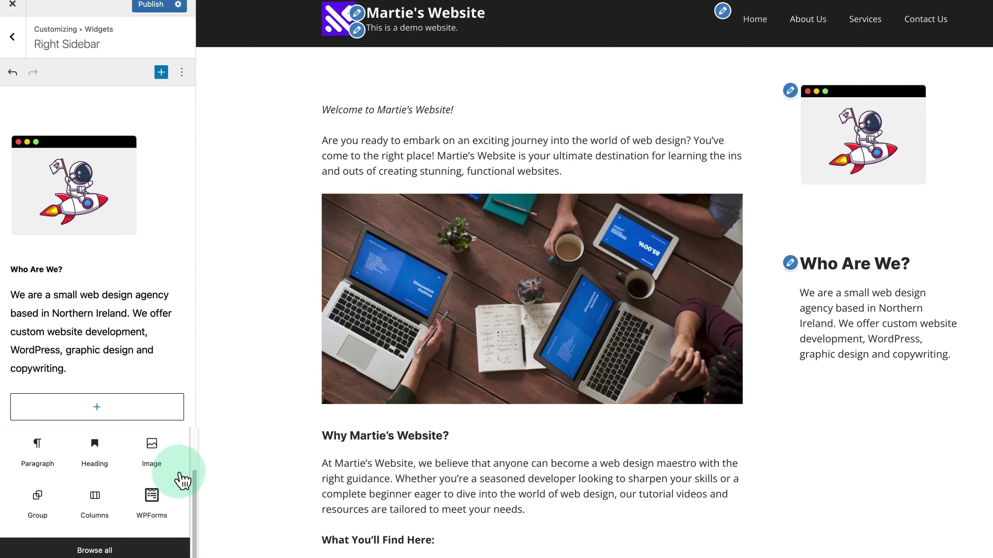
left_click(126, 549)
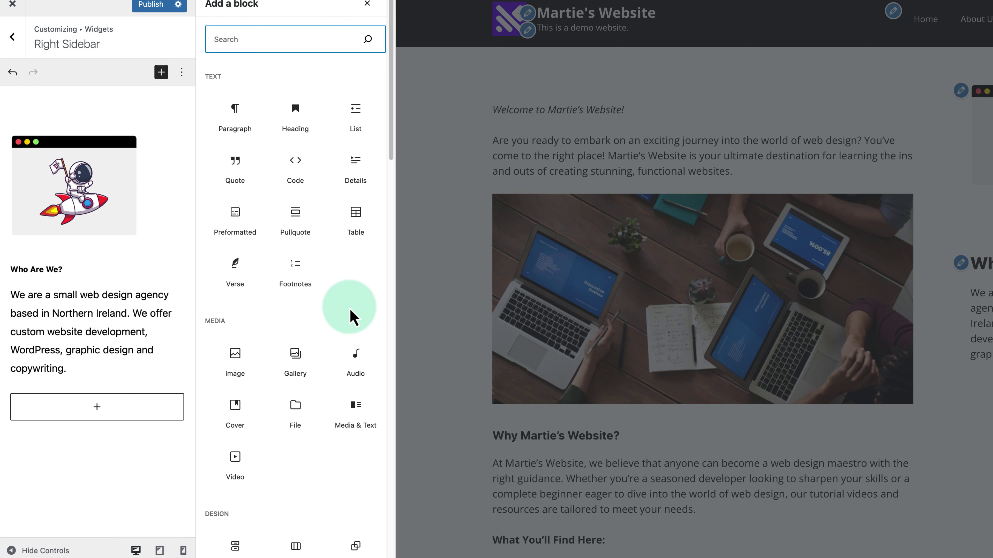
scroll(351, 315, "down", 10)
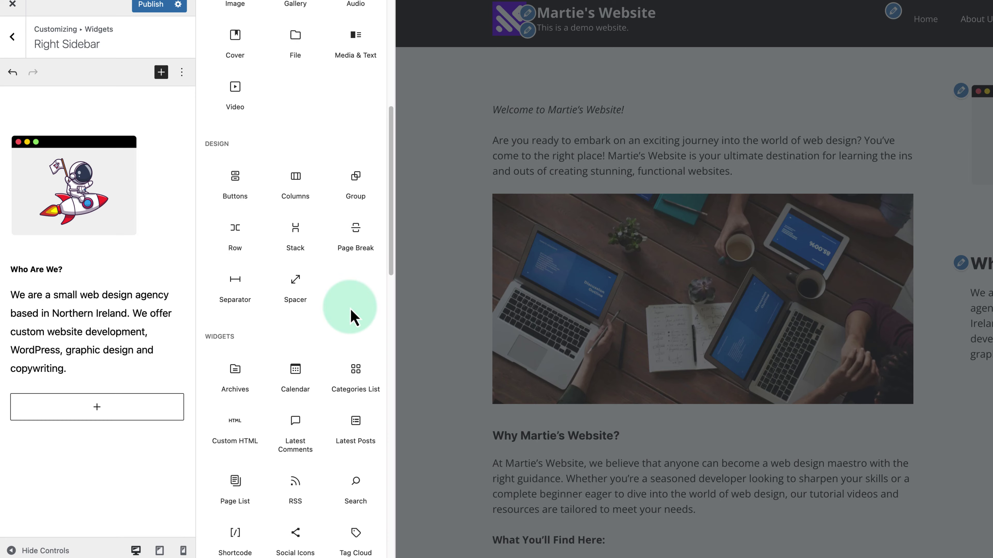
scroll(350, 311, "down", 3)
scroll(352, 311, "up", 12)
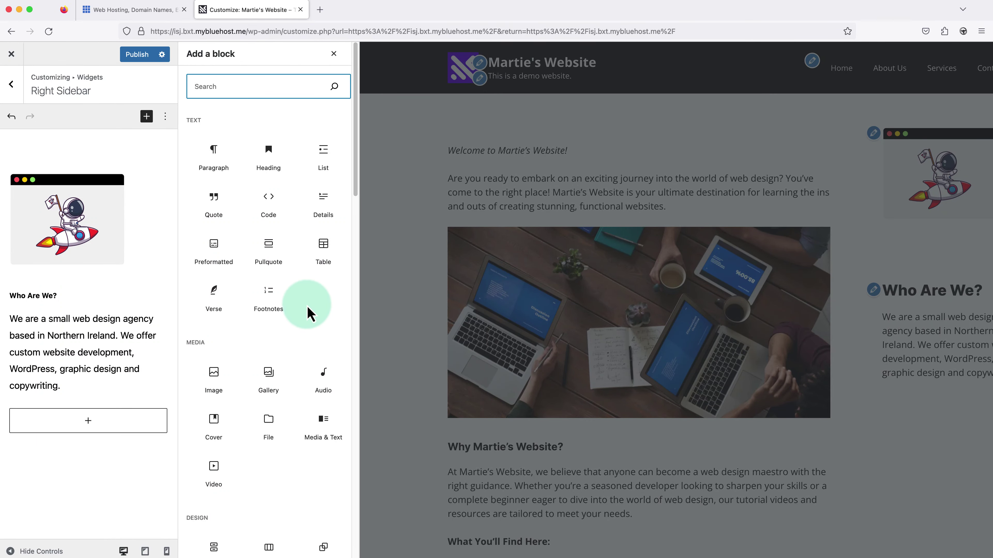
left_click(334, 54)
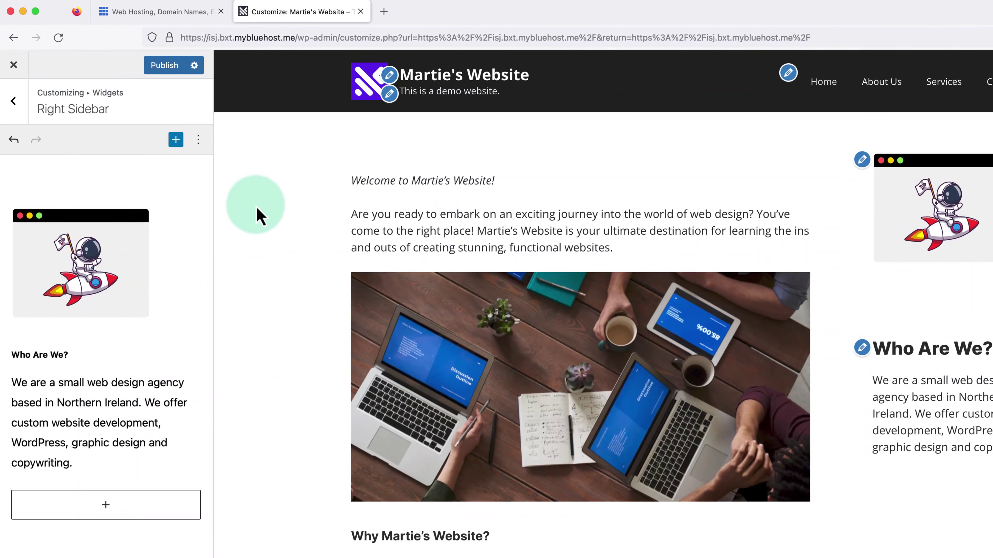
Publish the Right Sidebar changes and look over the live home page from top to bottom.
left_click(172, 67)
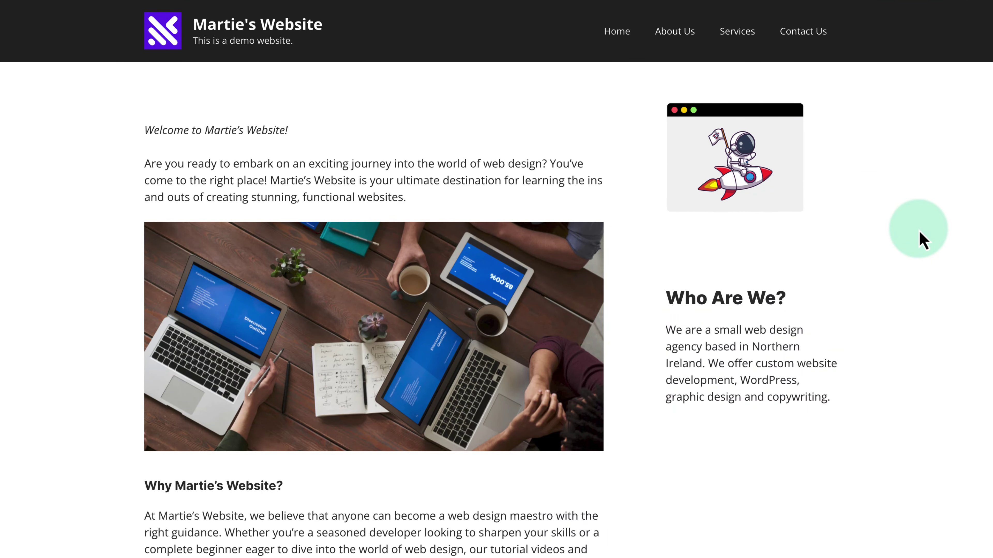
scroll(923, 241, "down", 10)
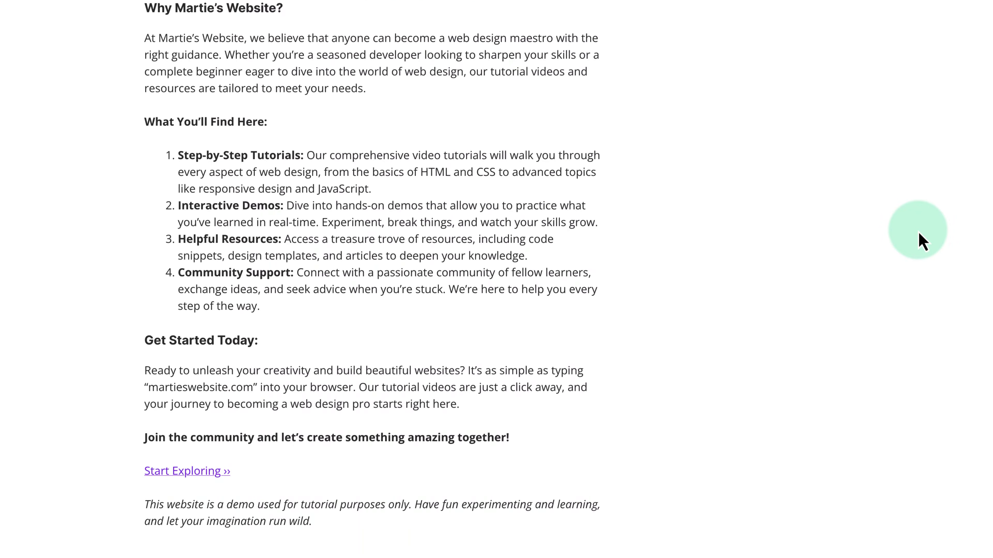
scroll(923, 240, "up", 10)
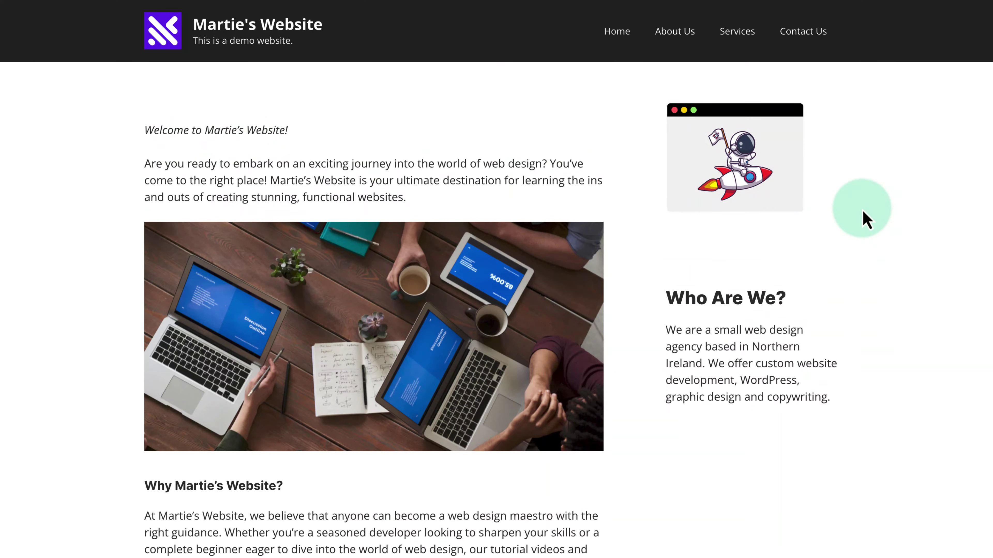
Check the sidebar on the live About Us, Services and Contact Us pages, including the contact form area.
left_click(685, 39)
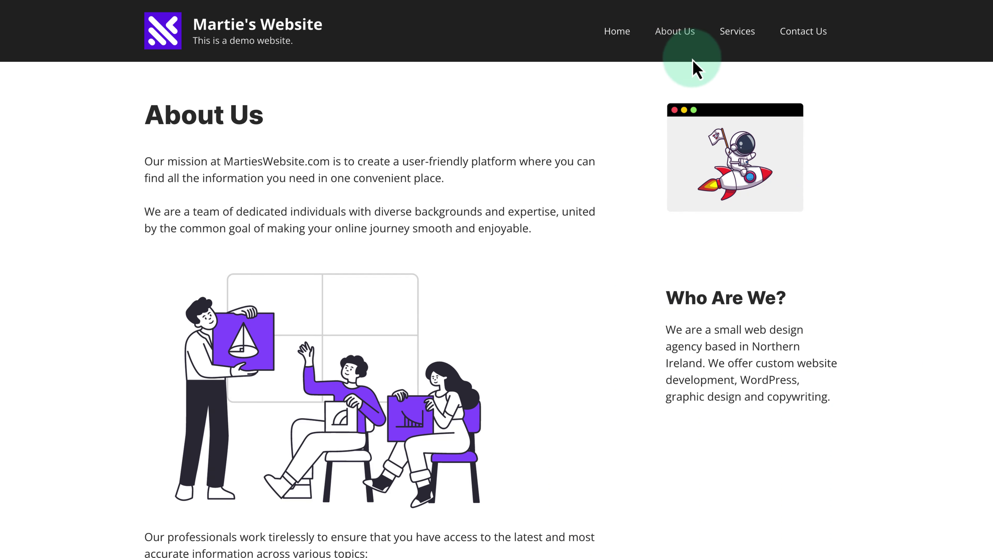
left_click(734, 36)
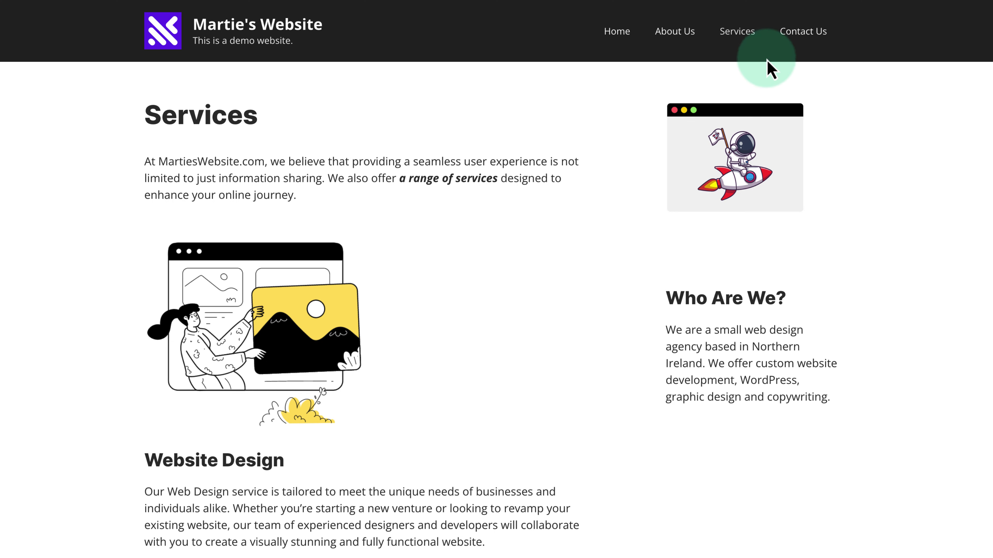
left_click(797, 35)
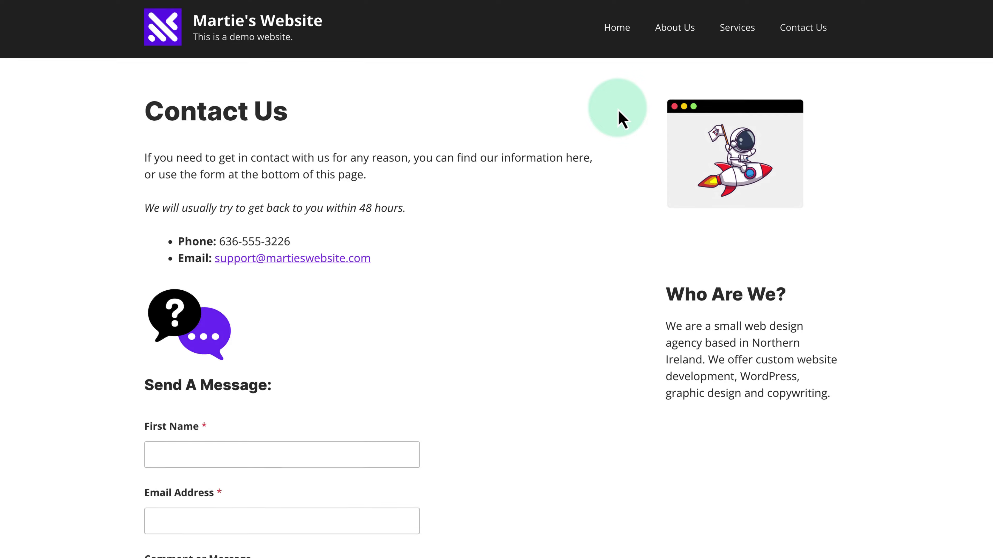
scroll(622, 119, "down", 5)
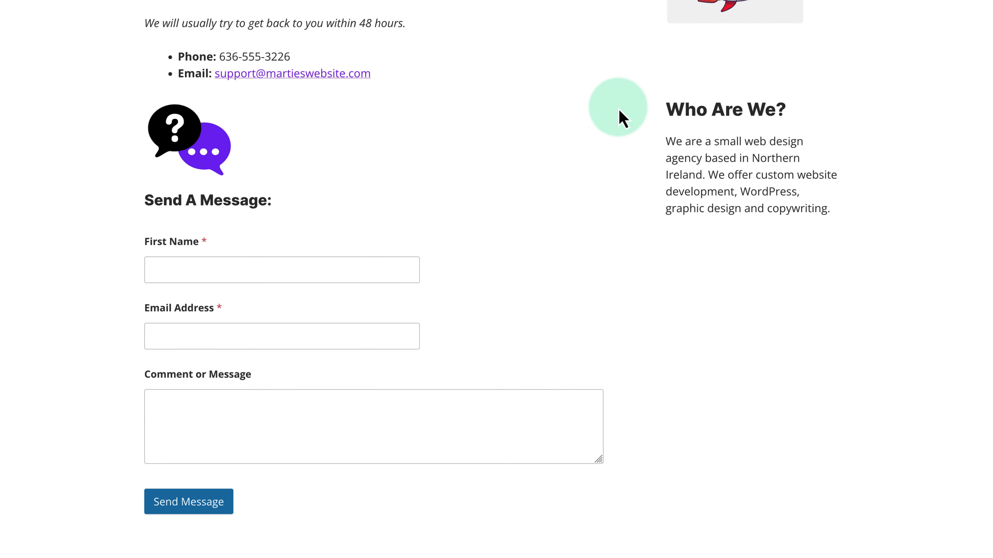